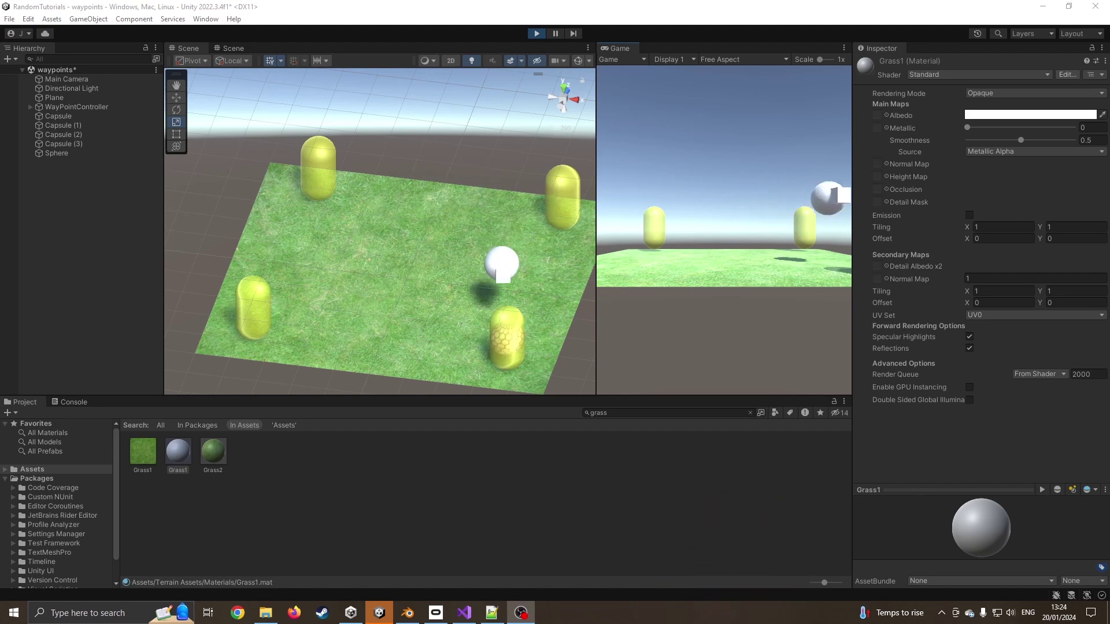
Stop play mode and create a new scene from the Basic (Built-in) template
click(537, 34)
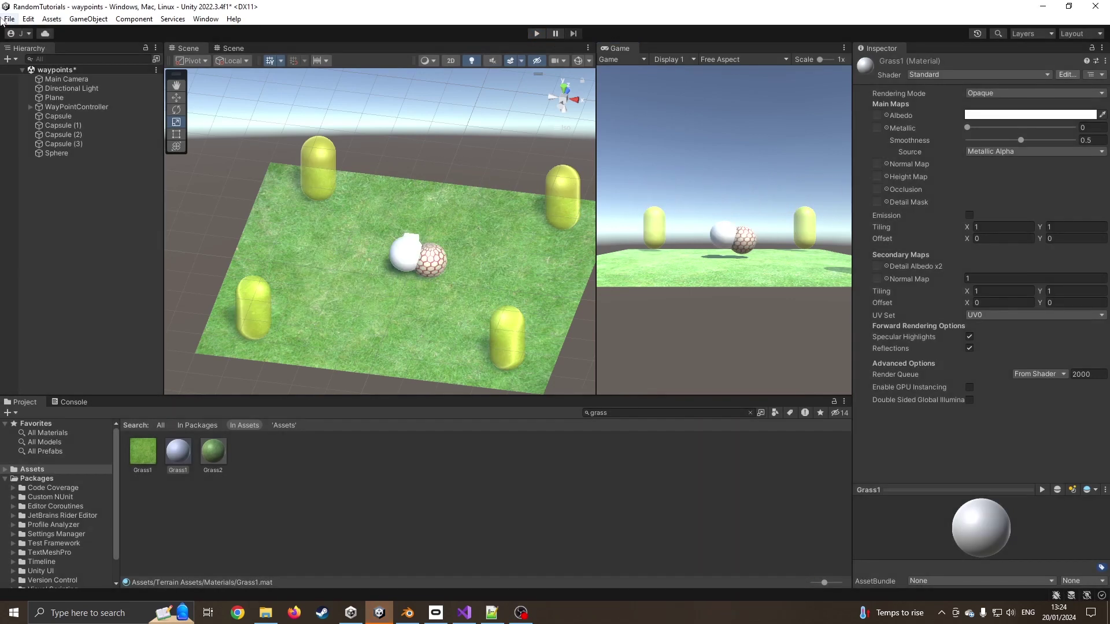
click(10, 19)
click(29, 29)
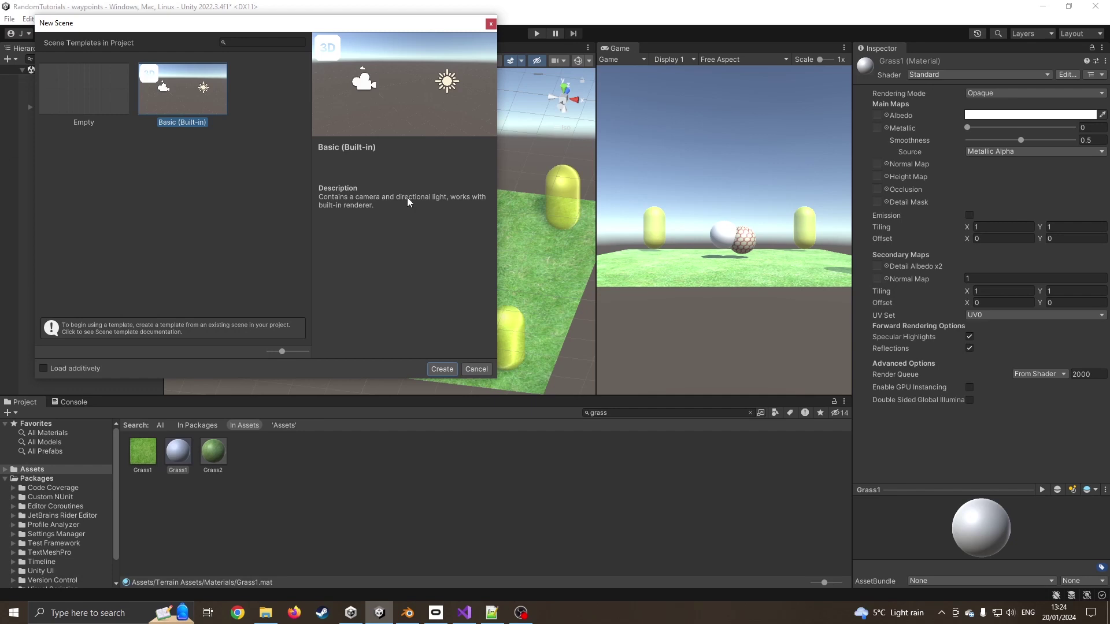
click(441, 370)
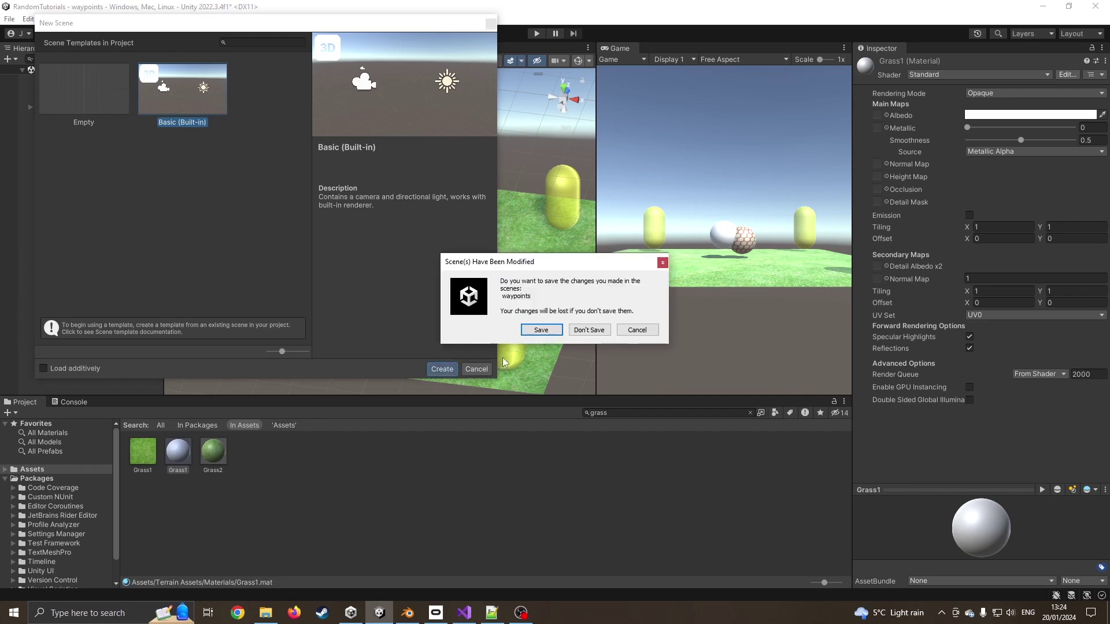
click(559, 333)
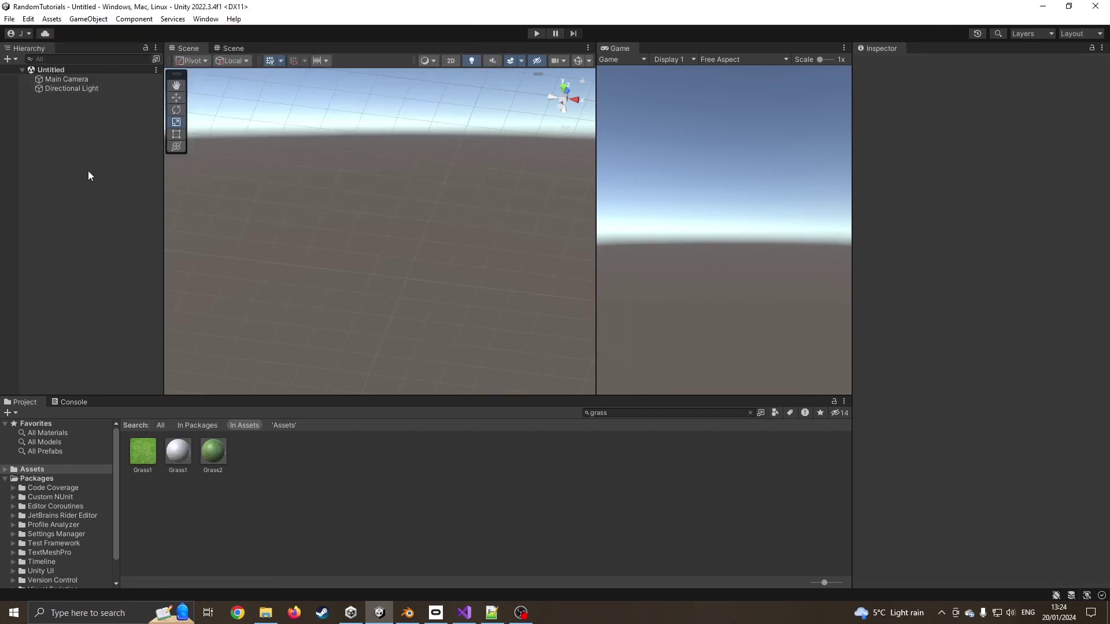
Add a 3D plane and apply the grass material to it
right_click(88, 175)
mouse_move(181, 337)
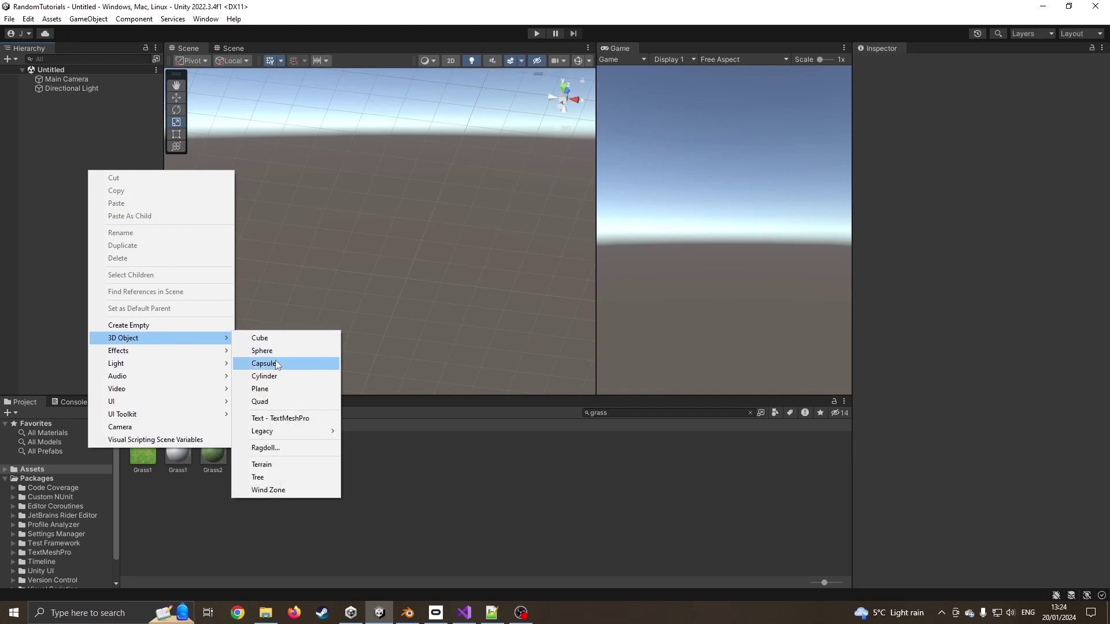
click(280, 389)
drag(150, 457, 326, 300)
middle_drag(304, 200, 301, 207)
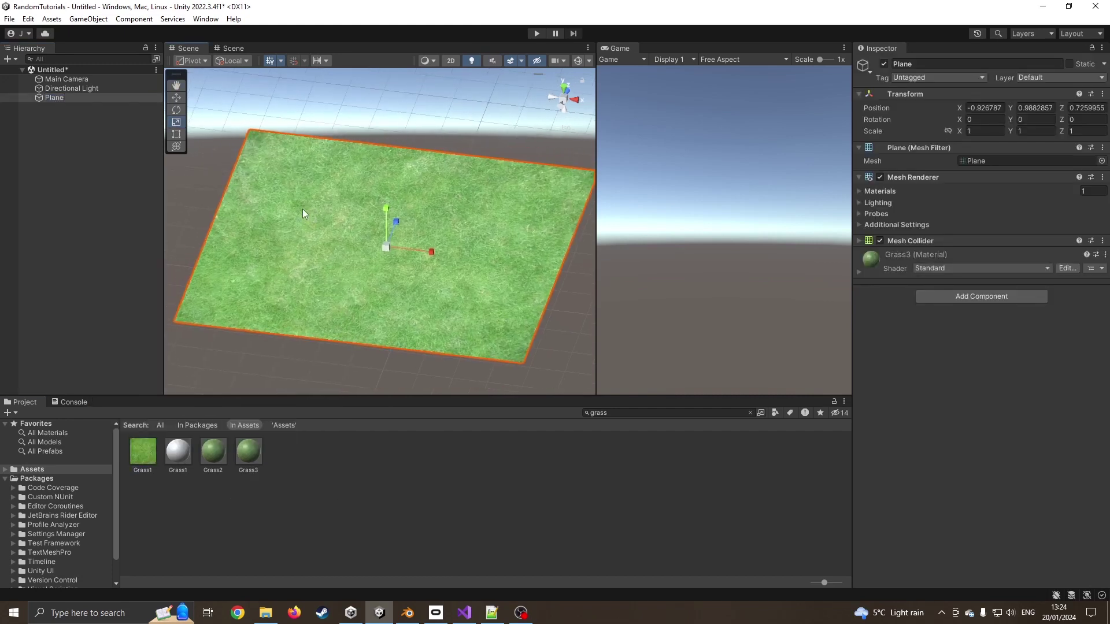
Add a capsule and move it to the plane's top-left corner in Top view
right_click(89, 146)
mouse_move(165, 313)
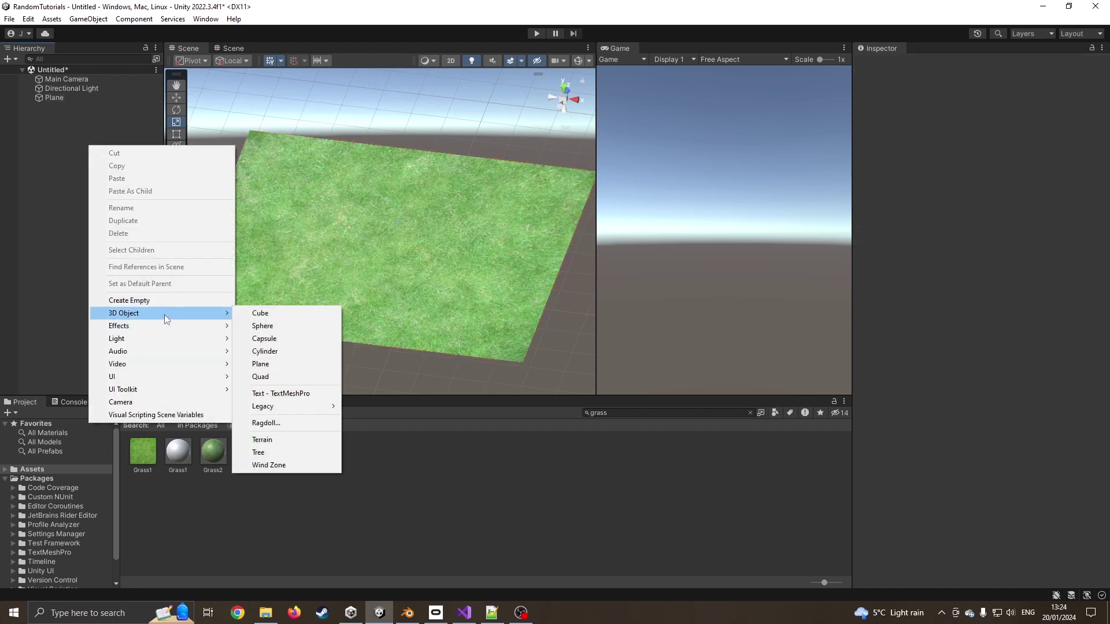
click(264, 338)
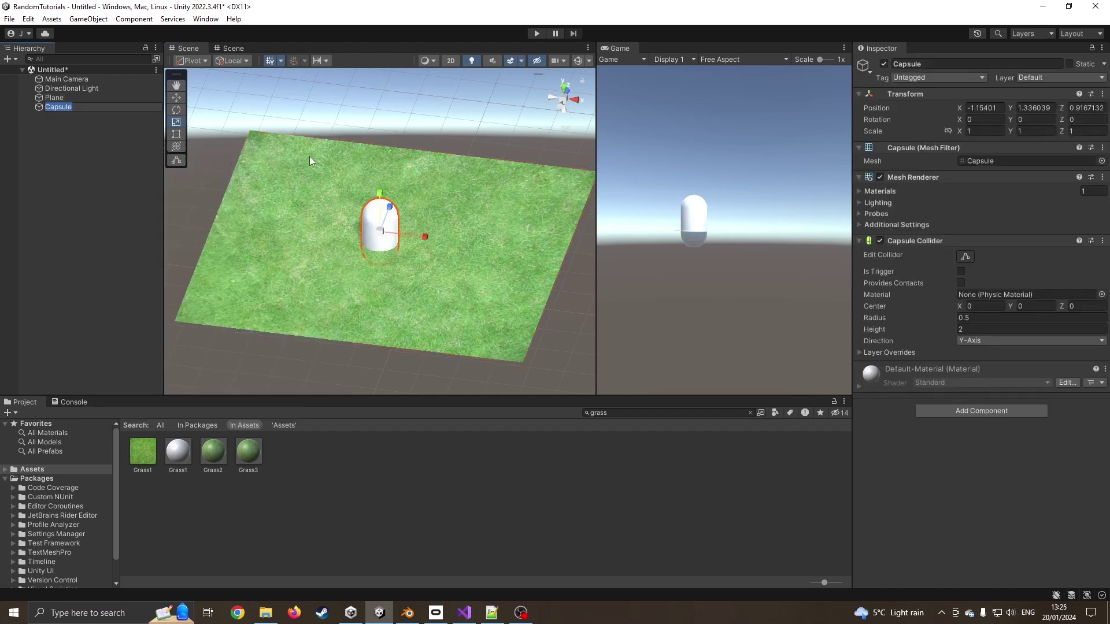
click(564, 93)
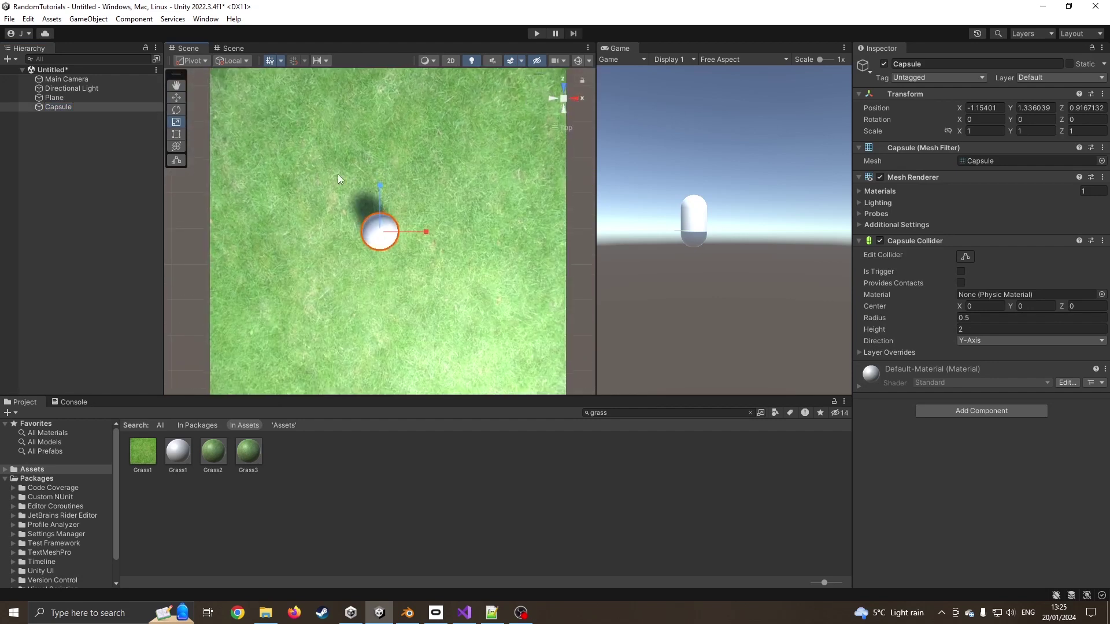
click(176, 97)
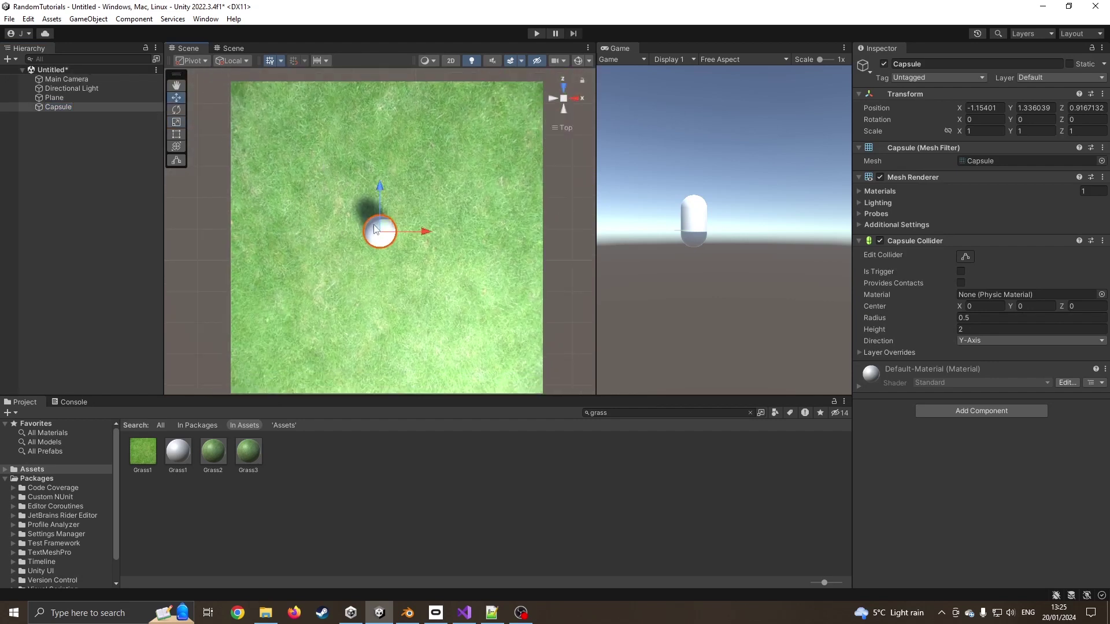
drag(388, 230, 280, 114)
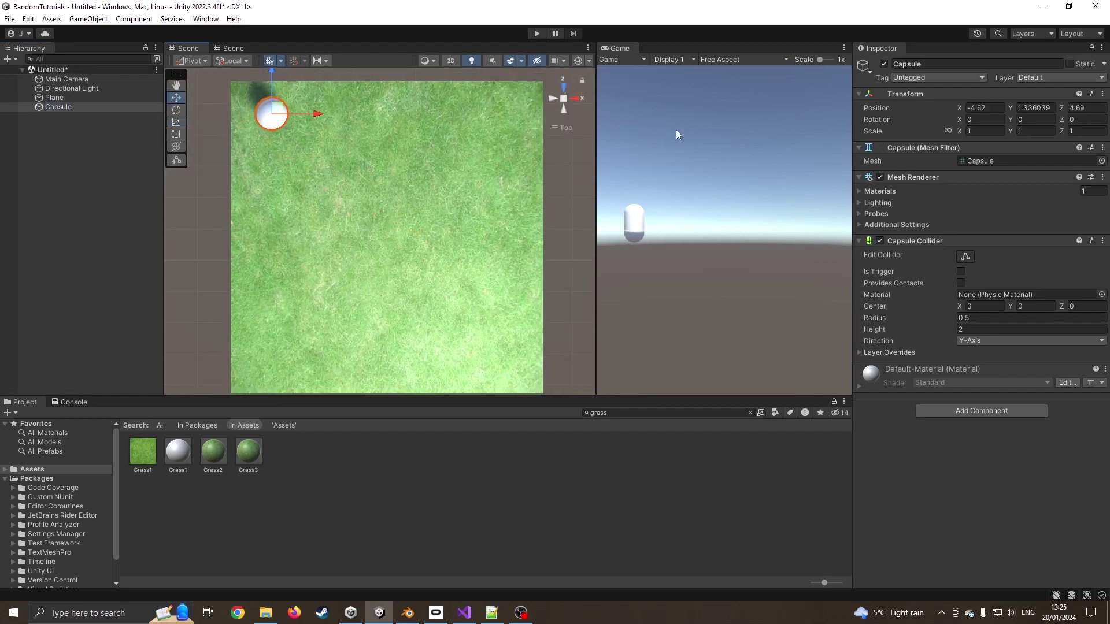
Add a new tag in the tag settings and tag the capsule as waypoint
click(911, 78)
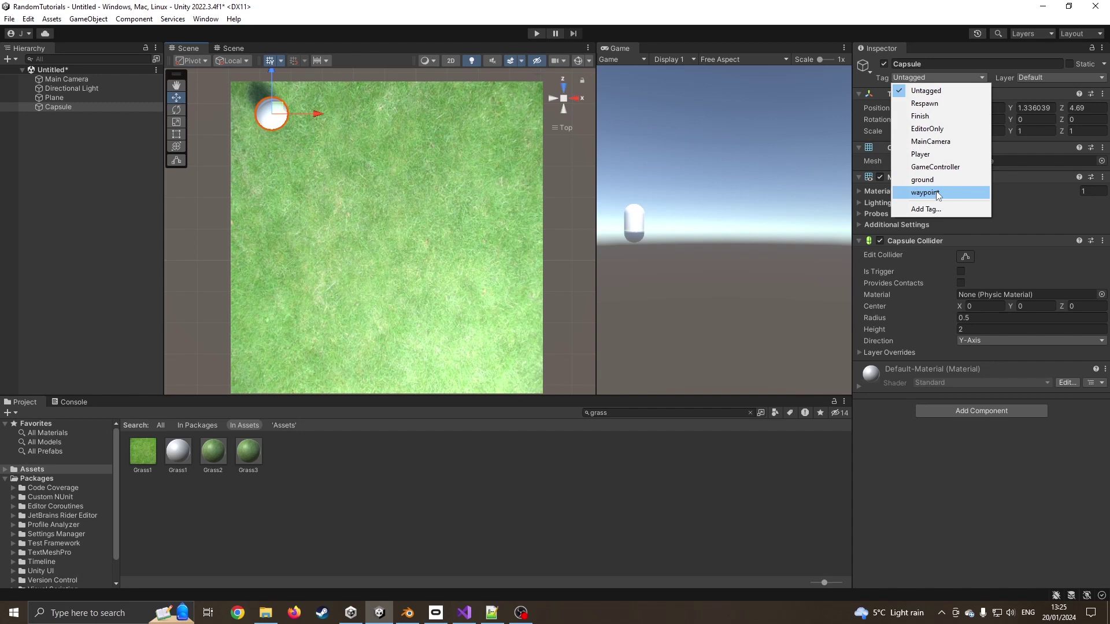
click(938, 207)
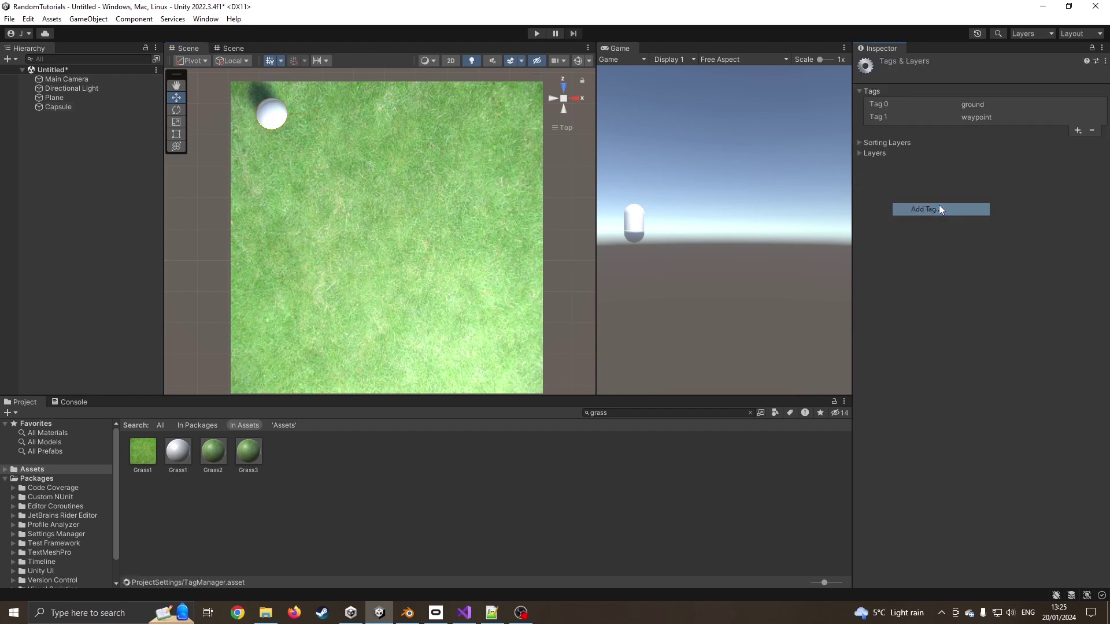
click(1075, 130)
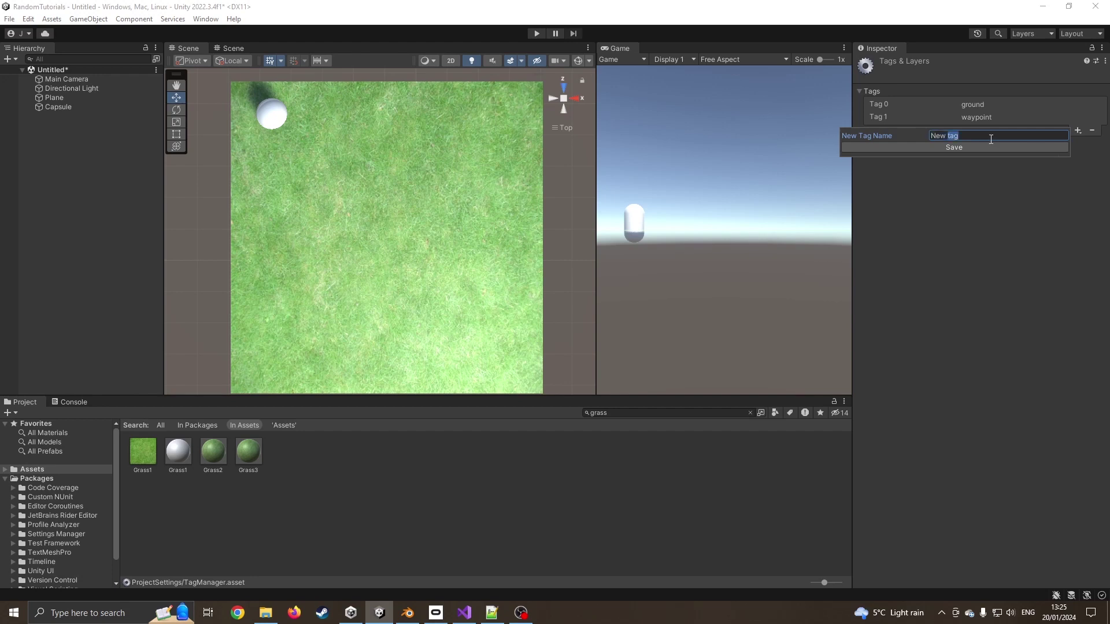
key(Return)
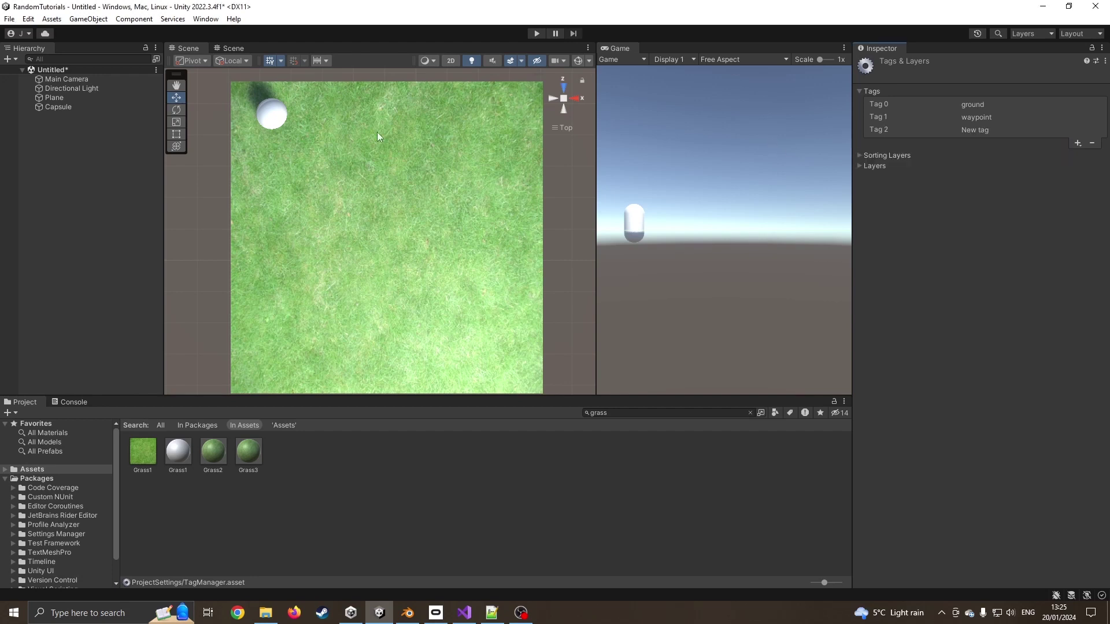
click(280, 120)
click(900, 77)
click(935, 194)
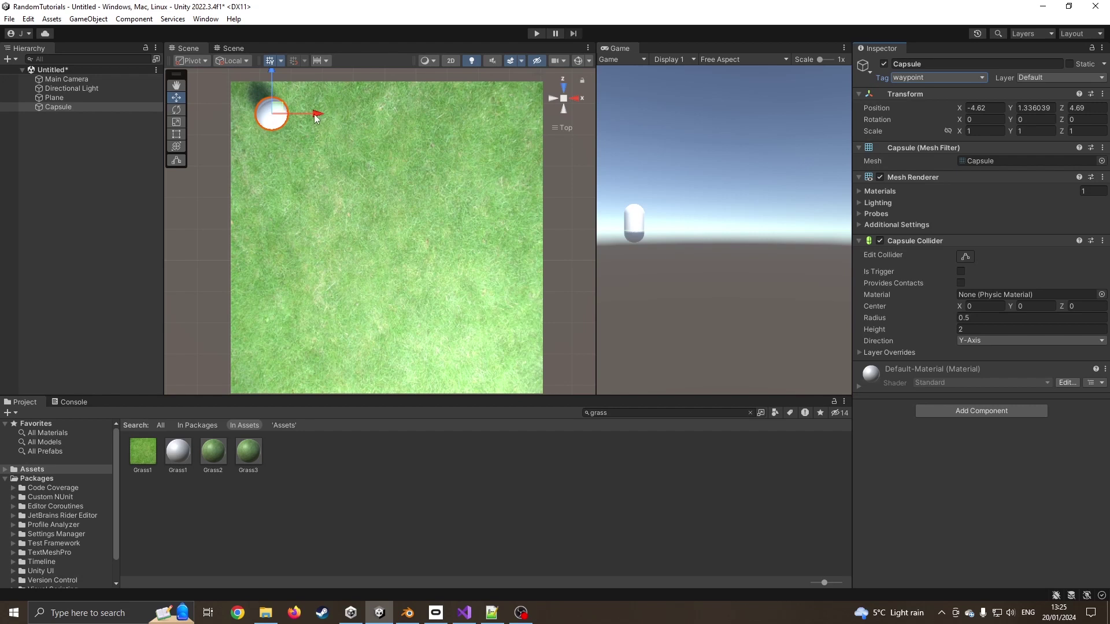
Duplicate the capsule three times, placing copies at the top-right, bottom-right and bottom-left corners
click(309, 145)
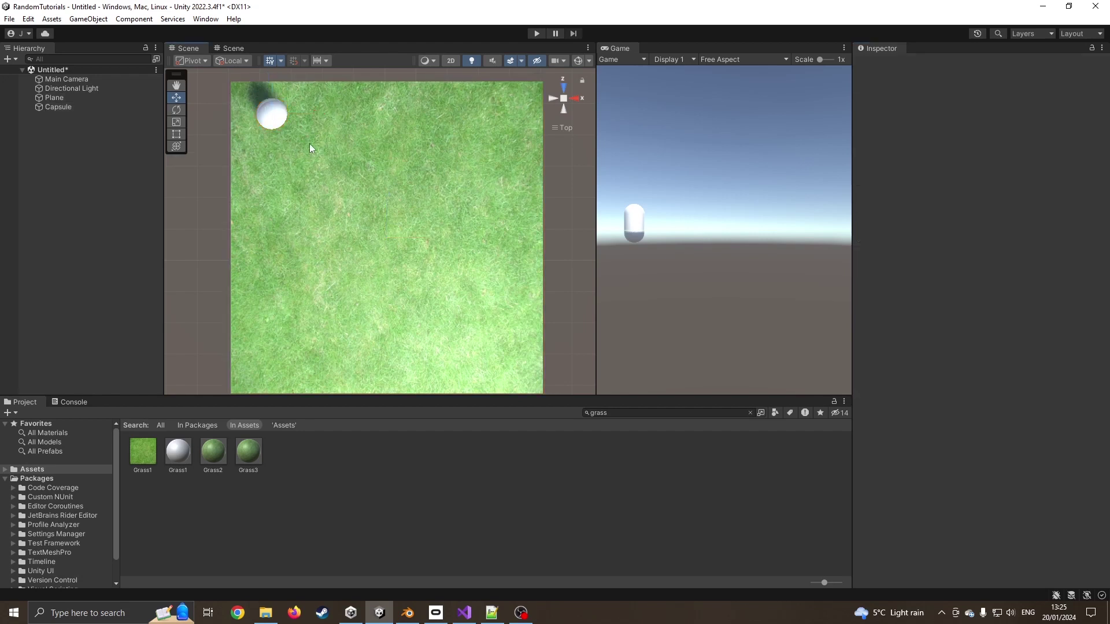
click(286, 120)
key(ctrl+d)
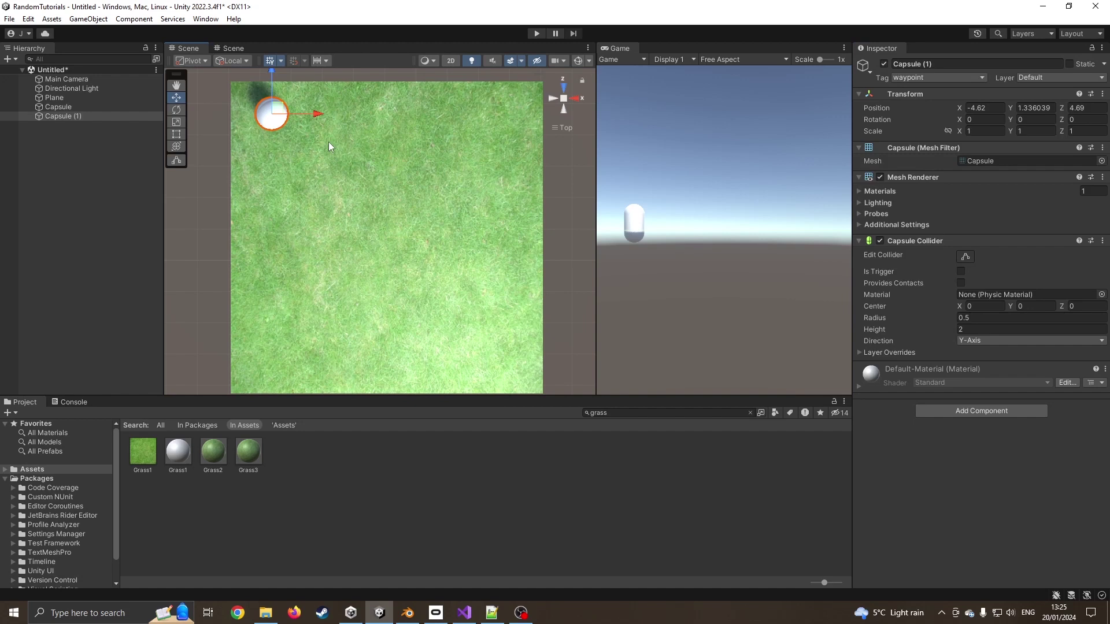
drag(321, 113, 563, 118)
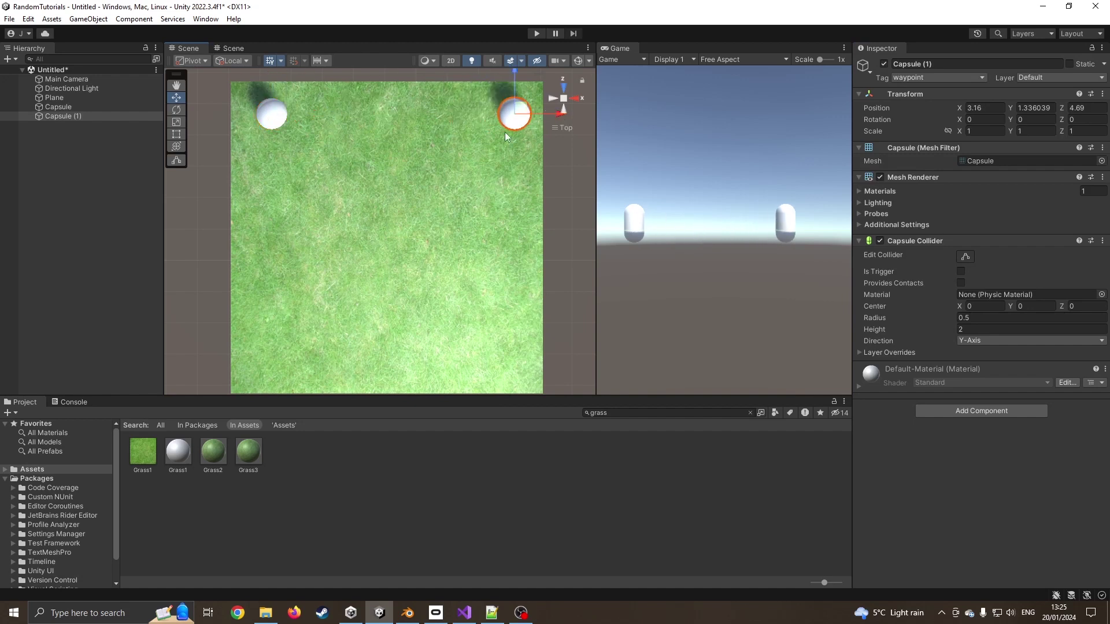
key(ctrl+d)
drag(515, 78, 494, 329)
key(ctrl+d)
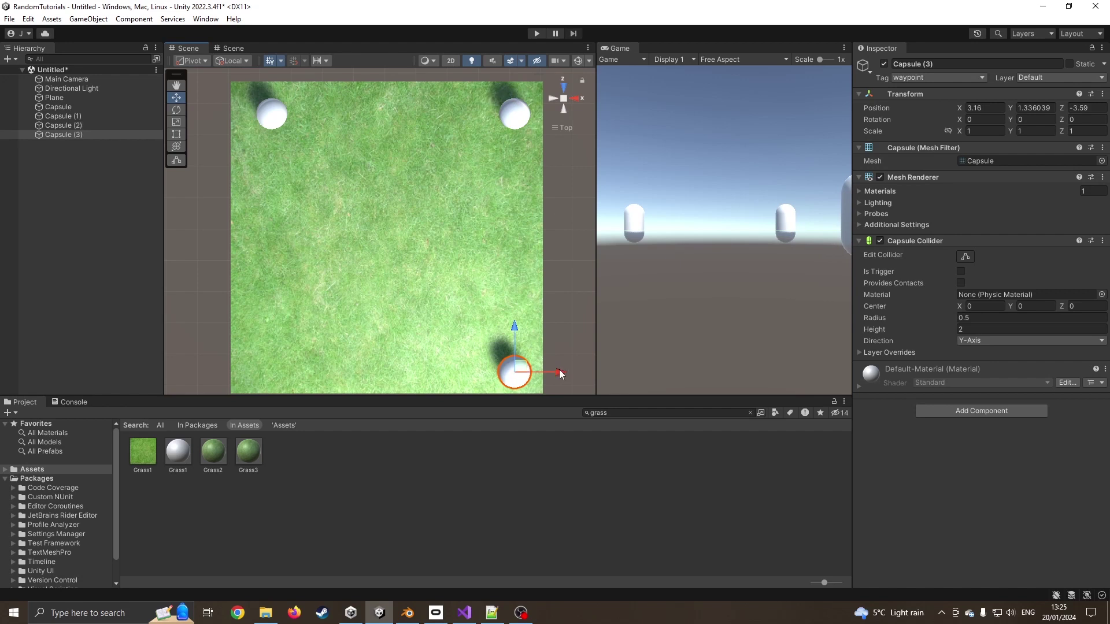
drag(557, 370, 289, 369)
alt+drag(370, 301, 422, 207)
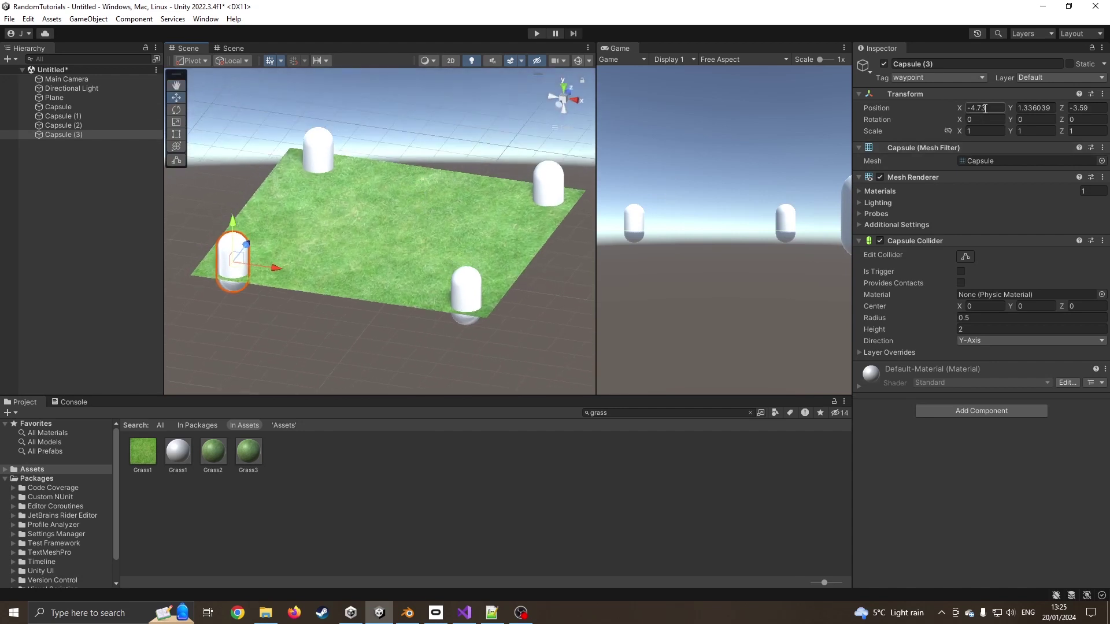
Set Position Y to 1 on all four capsules and check them in the view
shift+click(58, 108)
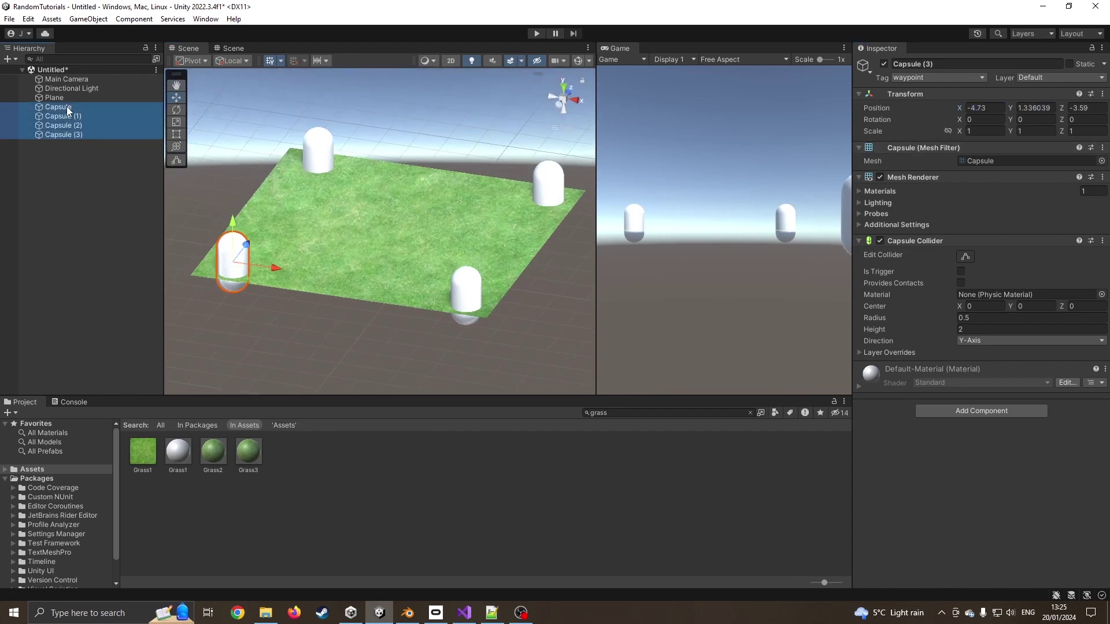
click(1045, 107)
text(0)
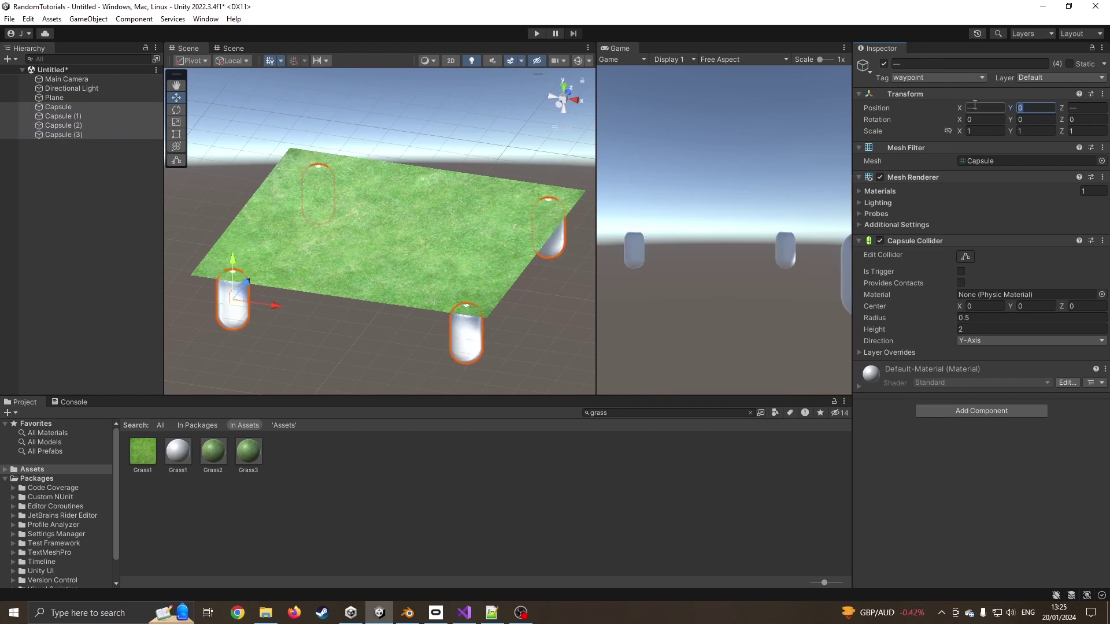
text(1)
alt+drag(295, 225, 388, 238)
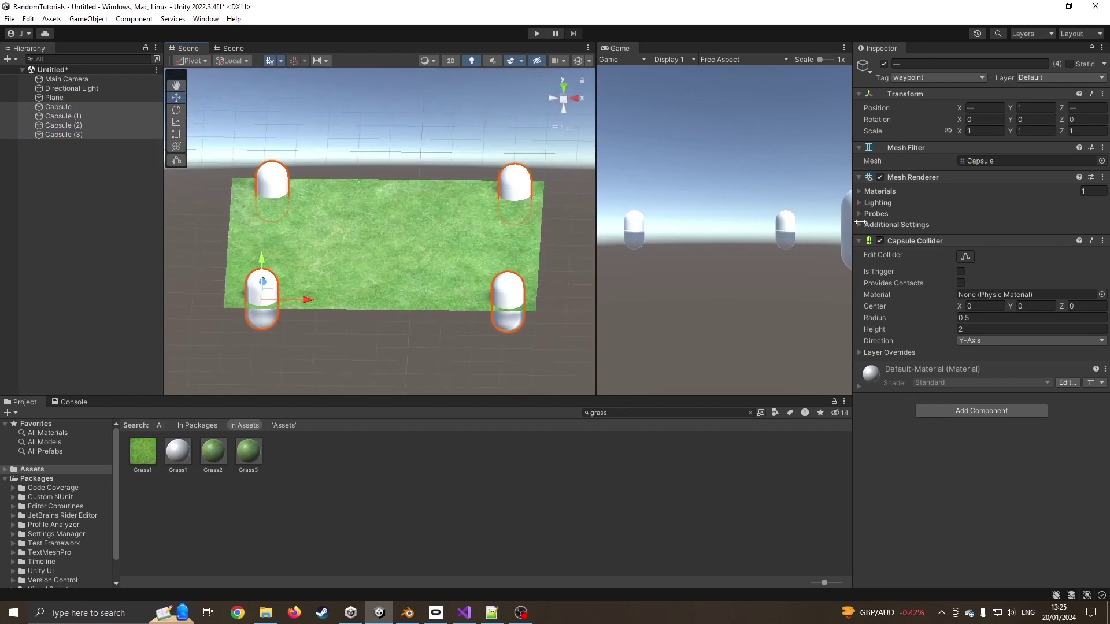
click(880, 178)
click(880, 178)
click(881, 178)
click(881, 178)
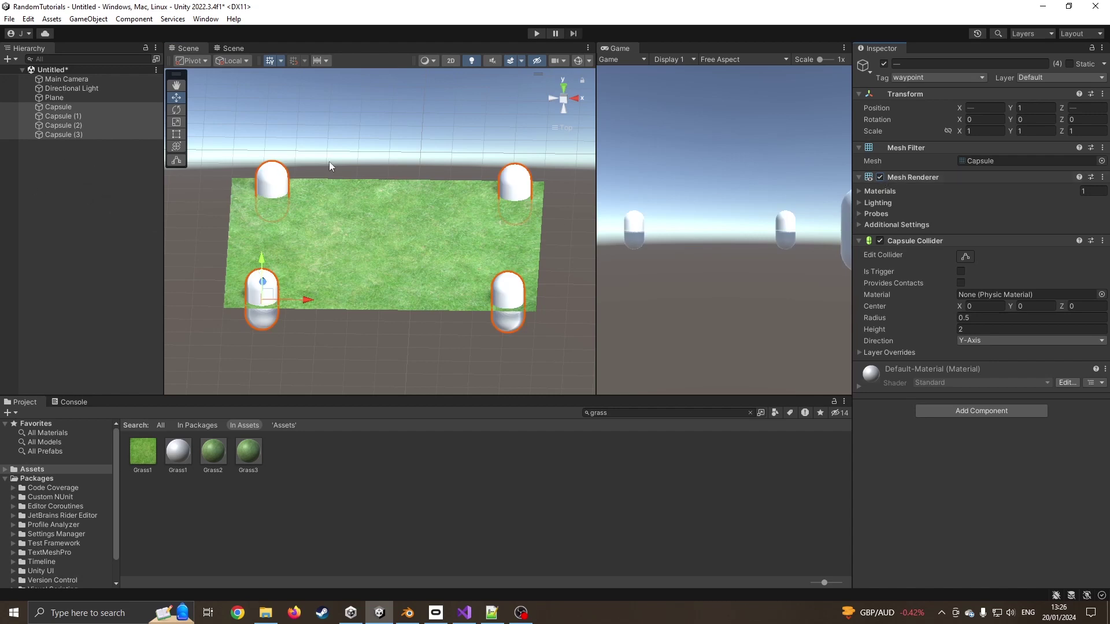
Add a sphere at Y position 1 and frame the plane from above
click(36, 188)
right_click(71, 174)
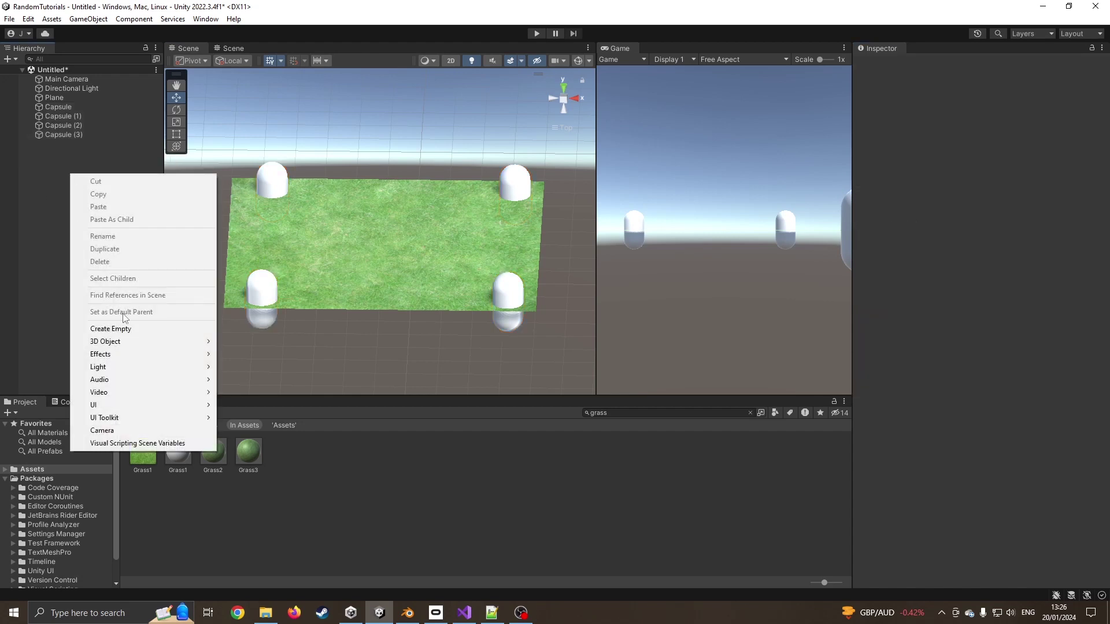
mouse_move(147, 341)
click(272, 349)
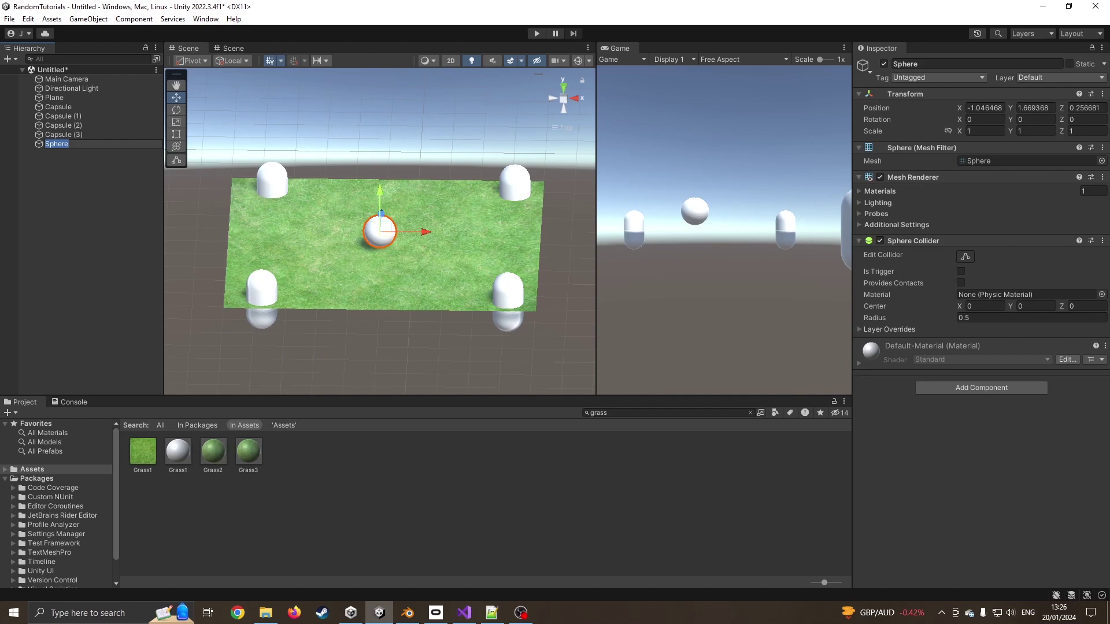
click(1035, 107)
text(0)
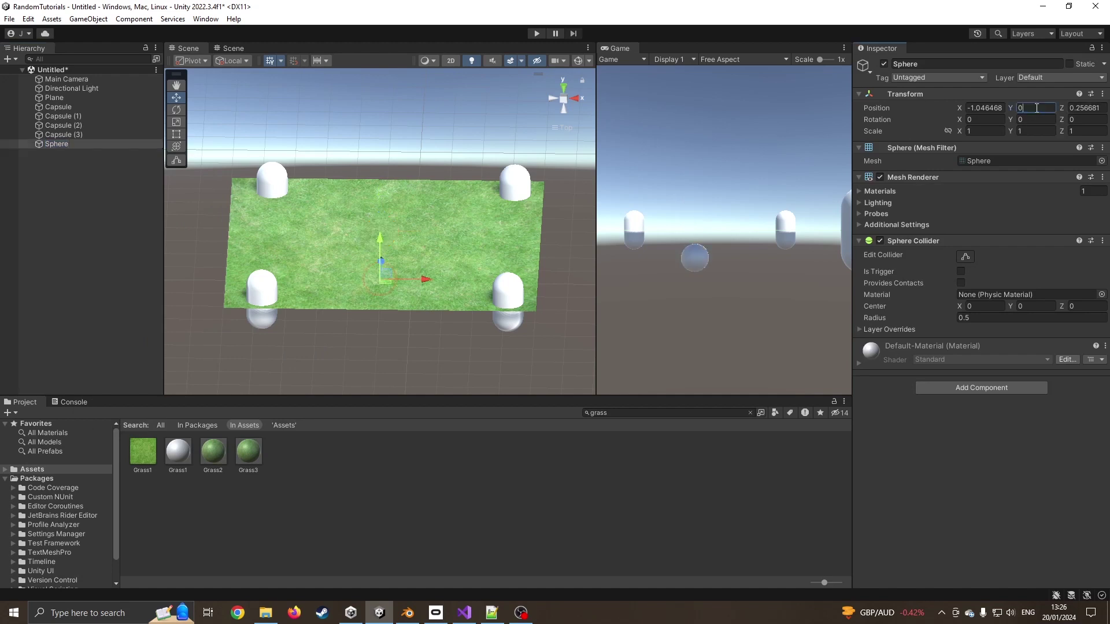
text(1)
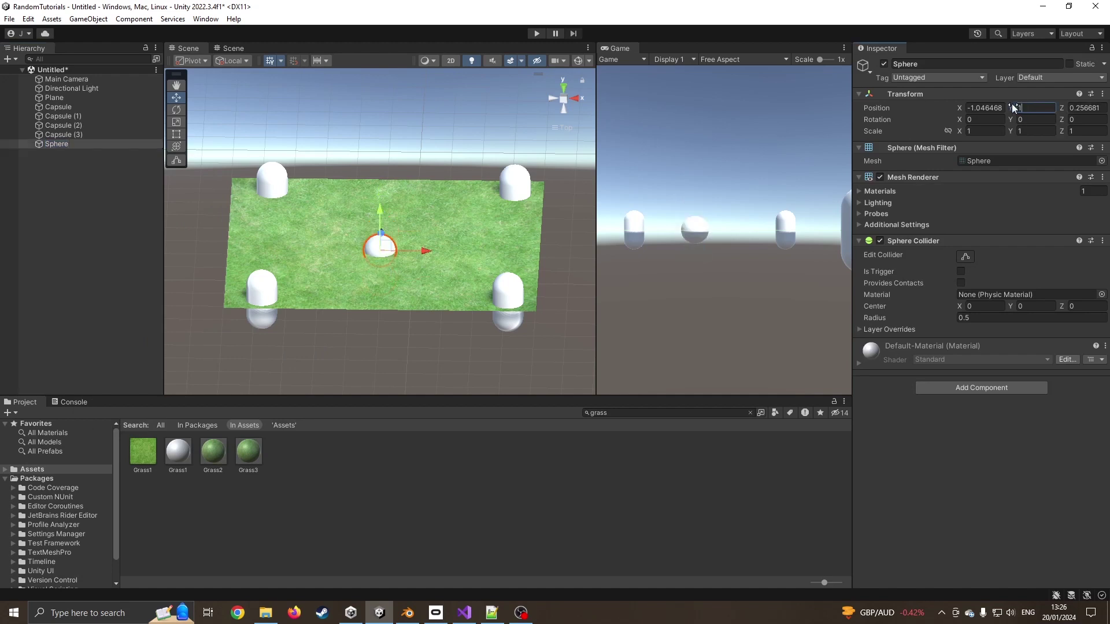
alt+drag(405, 260, 440, 271)
middle_drag(405, 248, 231, 249)
alt+drag(232, 248, 430, 237)
click(562, 88)
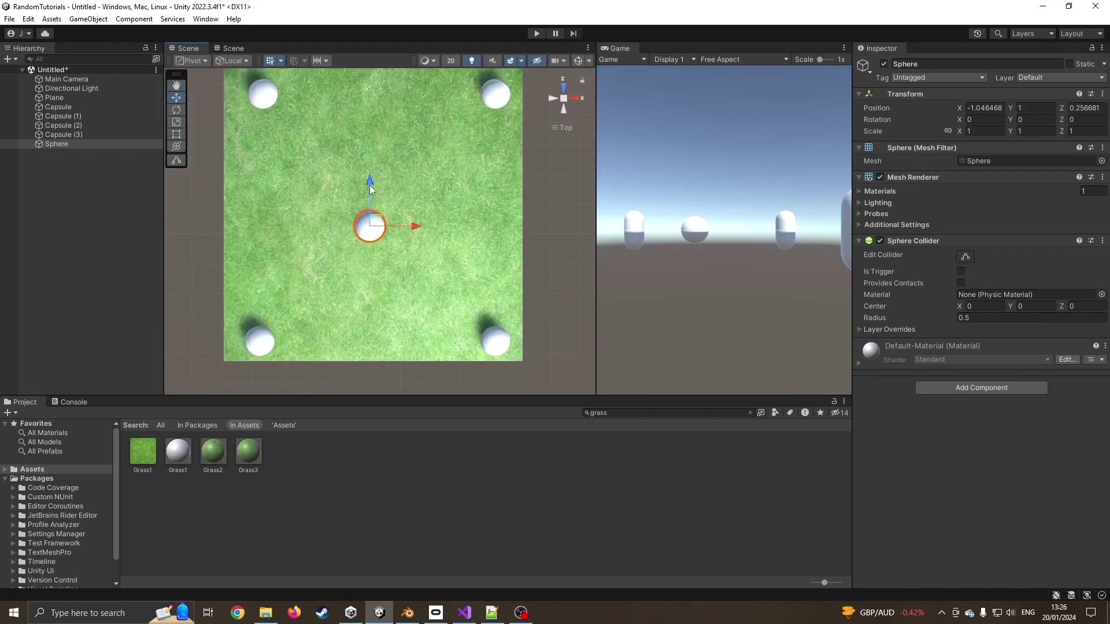
Add a child cube to the Sphere, scale it to 0.57574 and offset it to Z 0.37
right_click(60, 142)
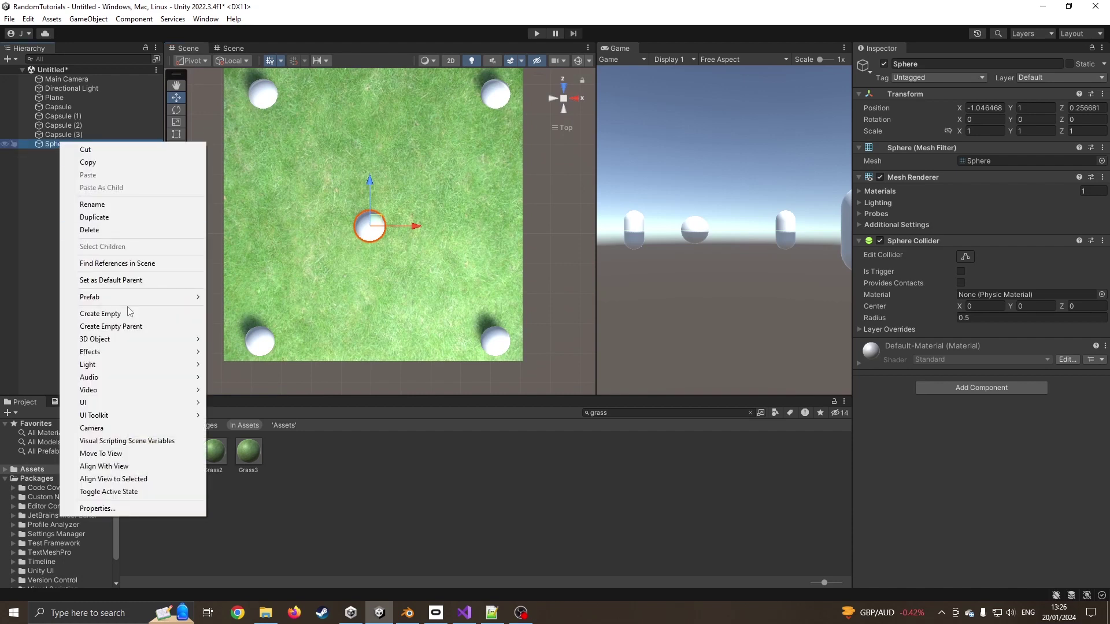
mouse_move(165, 338)
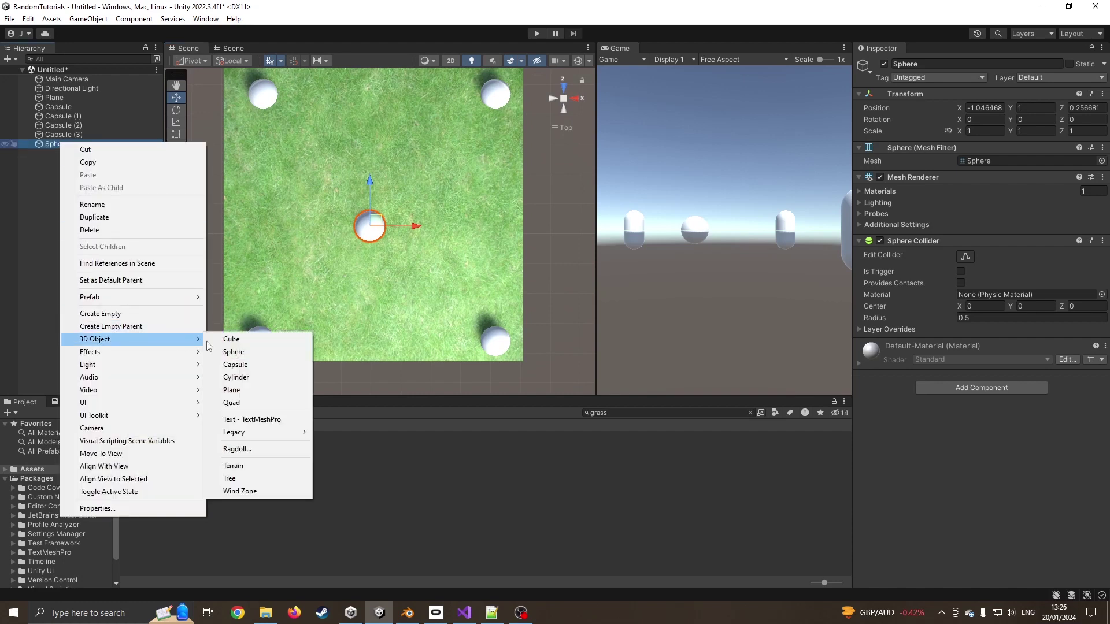
click(247, 339)
click(177, 122)
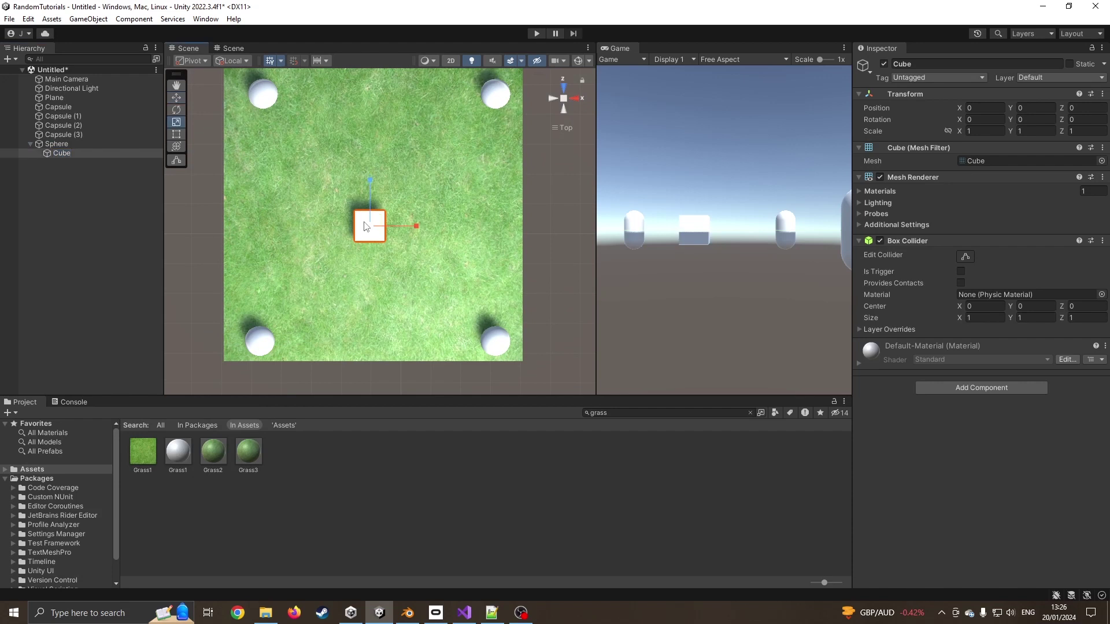
drag(369, 226, 359, 241)
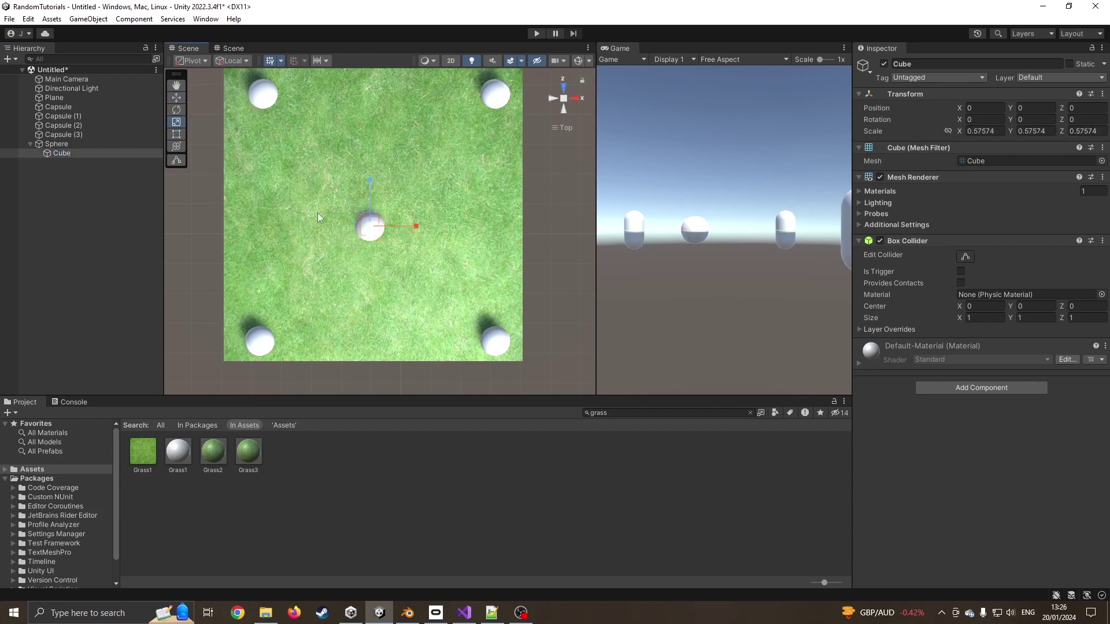
click(177, 98)
drag(366, 175, 367, 164)
alt+drag(404, 259, 278, 242)
click(70, 143)
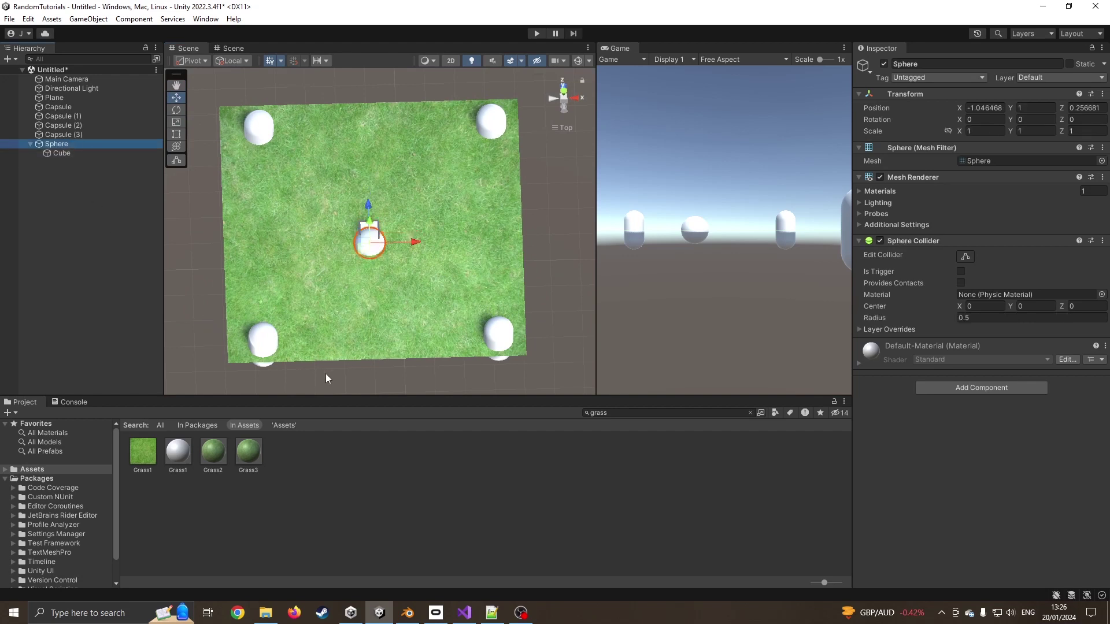
Clear the grass search and create a C# script in Assets named WayPoints
alt+drag(466, 330, 431, 300)
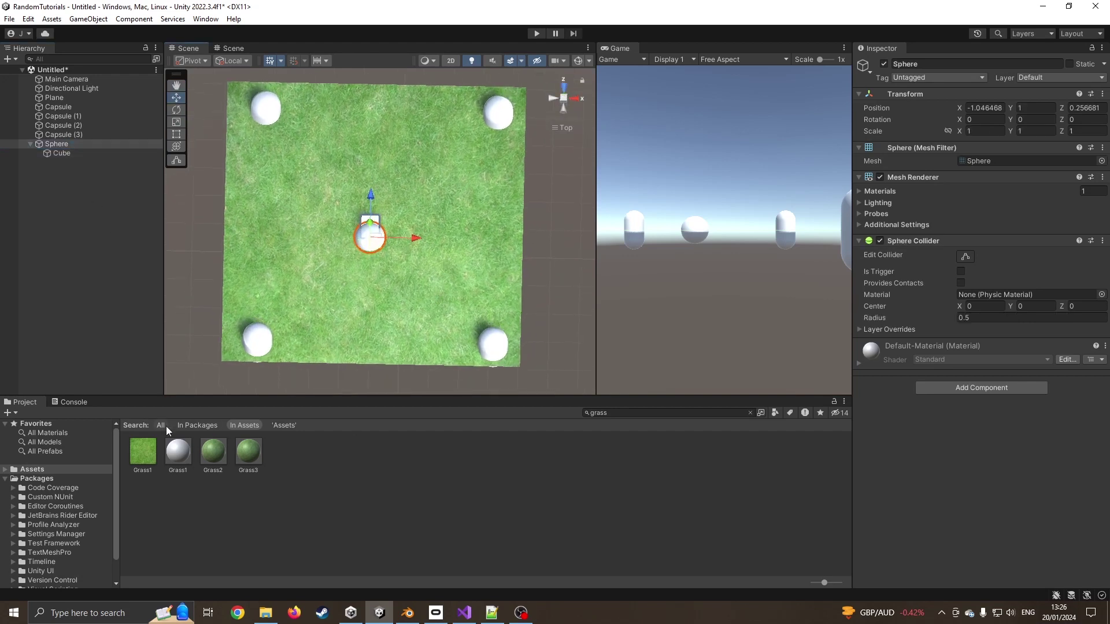
click(750, 412)
right_click(495, 519)
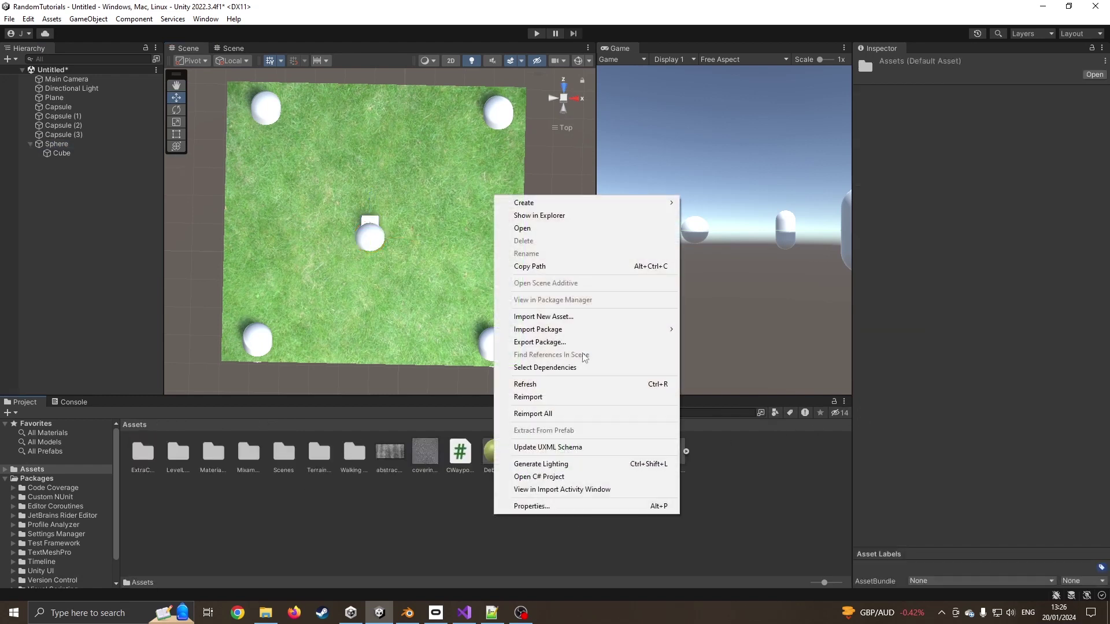
mouse_move(636, 202)
click(711, 95)
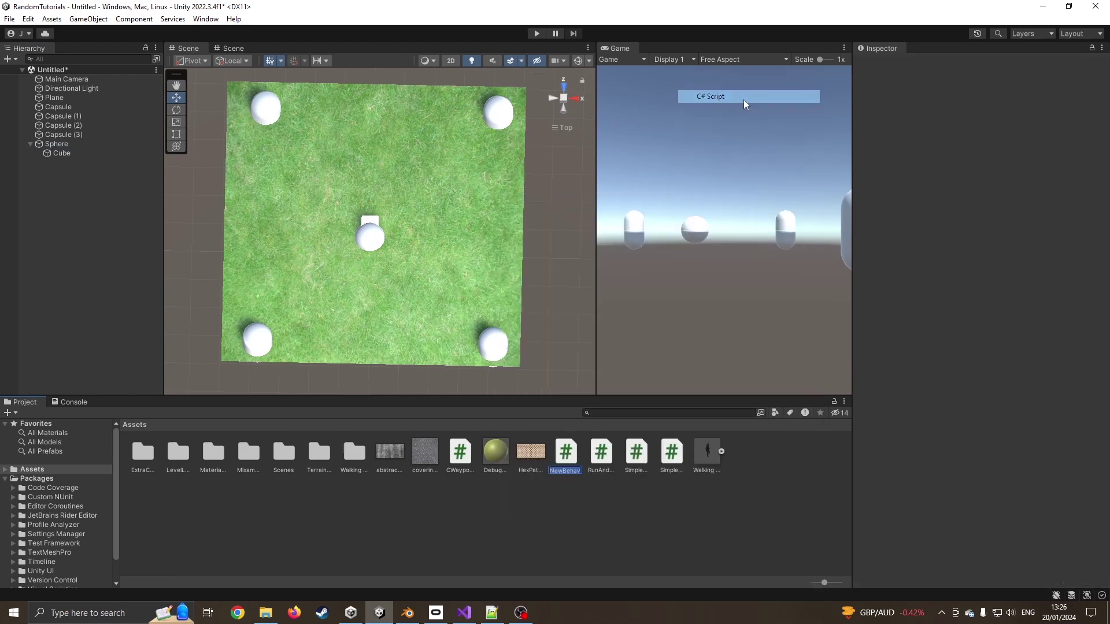
text(Wa)
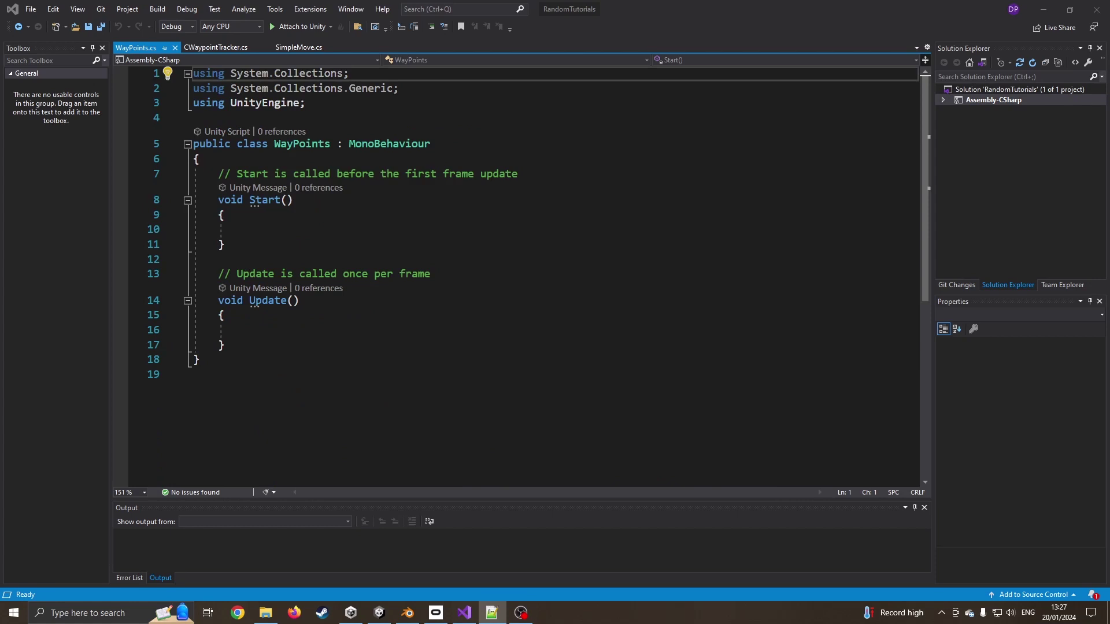
Paste the waypoints, currPoint = 0, numOfPoints and target field declarations into the class
click(353, 157)
key(Return)
key(Return)
key(Return)
key(Up)
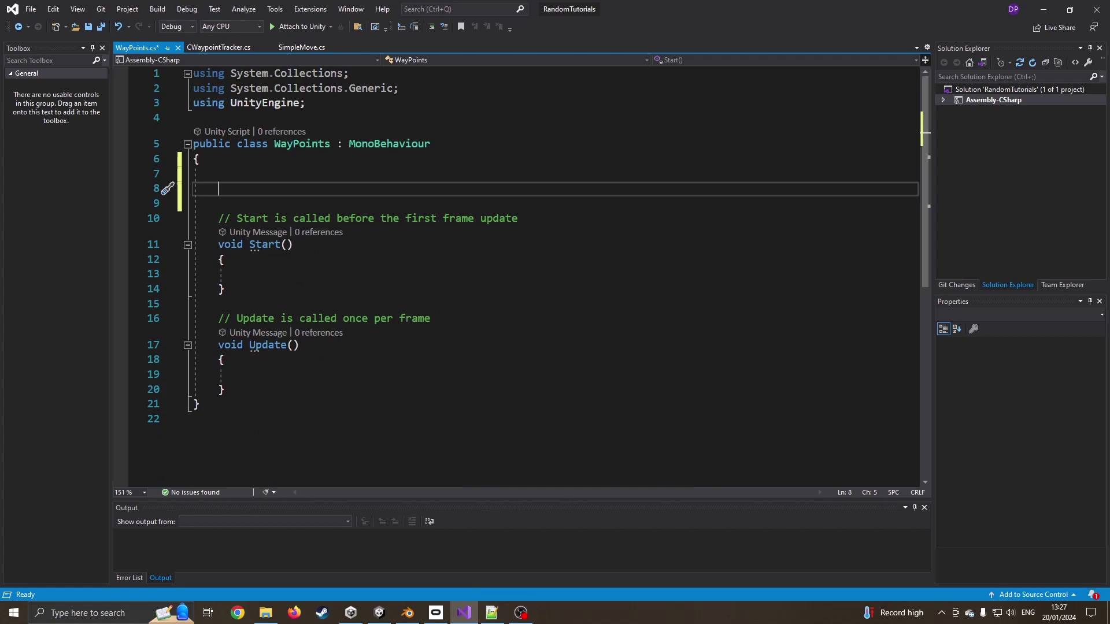
key(alt+Tab)
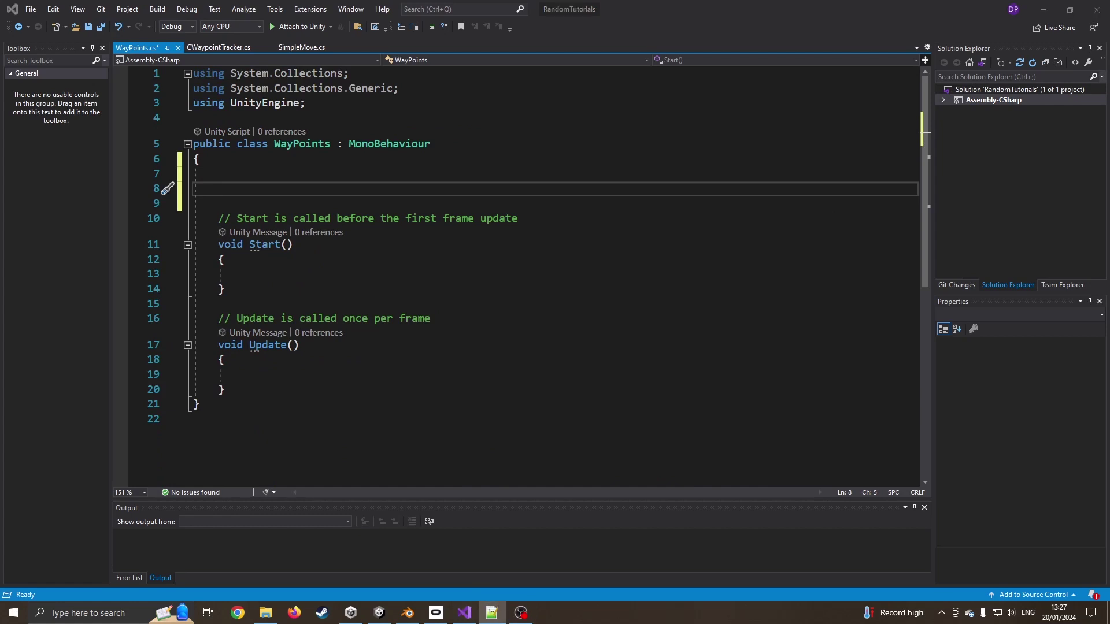
key(alt+Tab)
text(GameObject[] waypoints; int currPoint = 0; int numOfPoints; Transform target;)
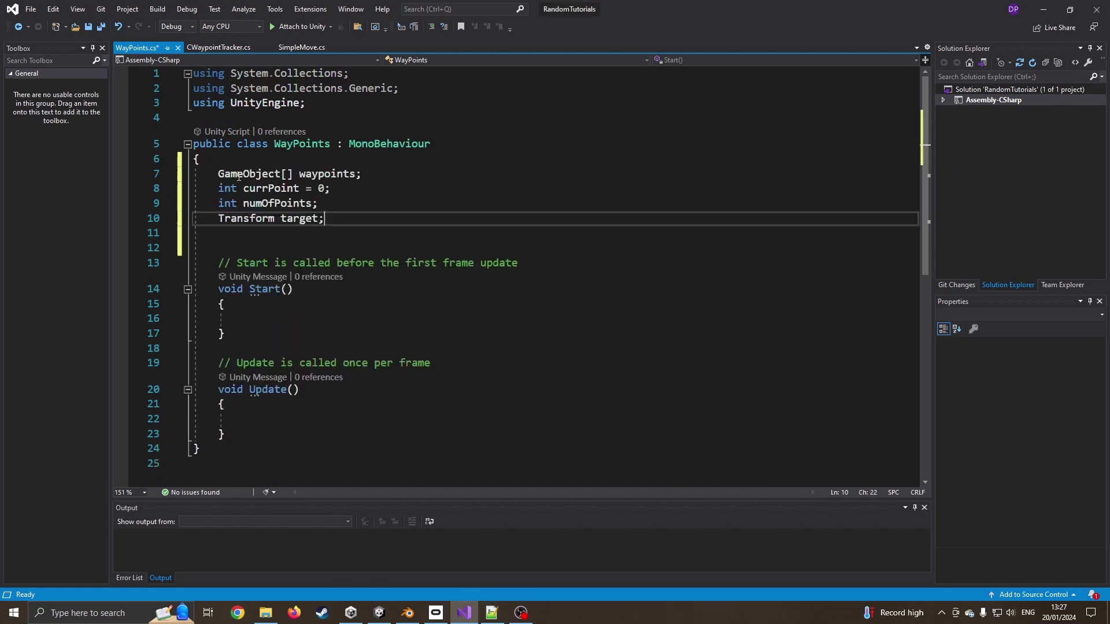
Highlight the waypoints array, currPoint's 0 value and numOfPoints declaration to explain them
click(284, 173)
click(276, 173)
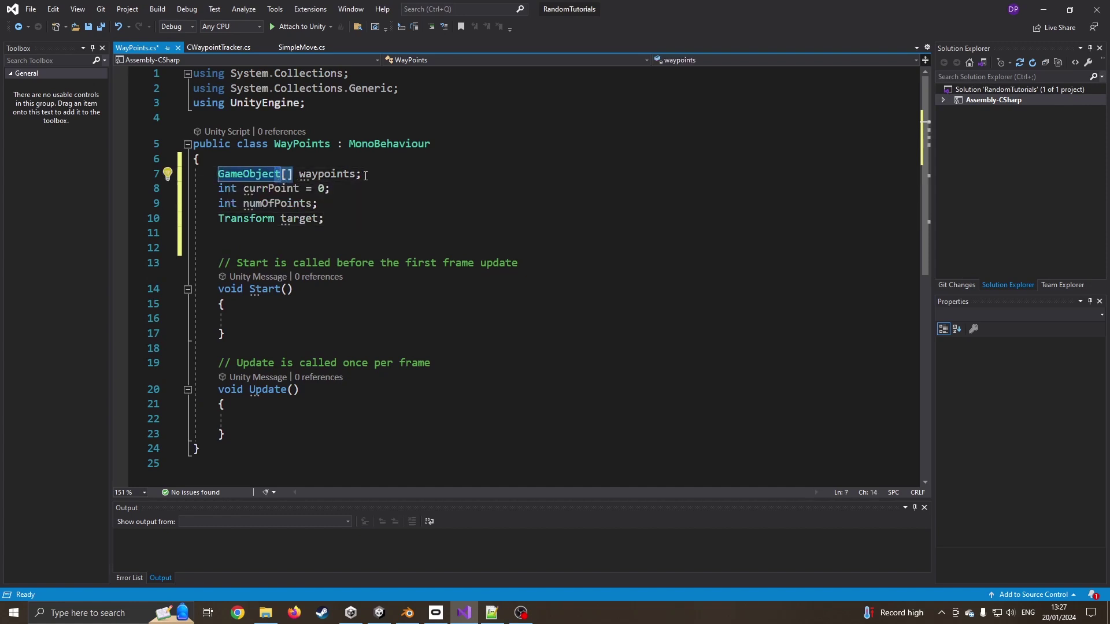
drag(365, 175, 218, 174)
drag(331, 189, 249, 189)
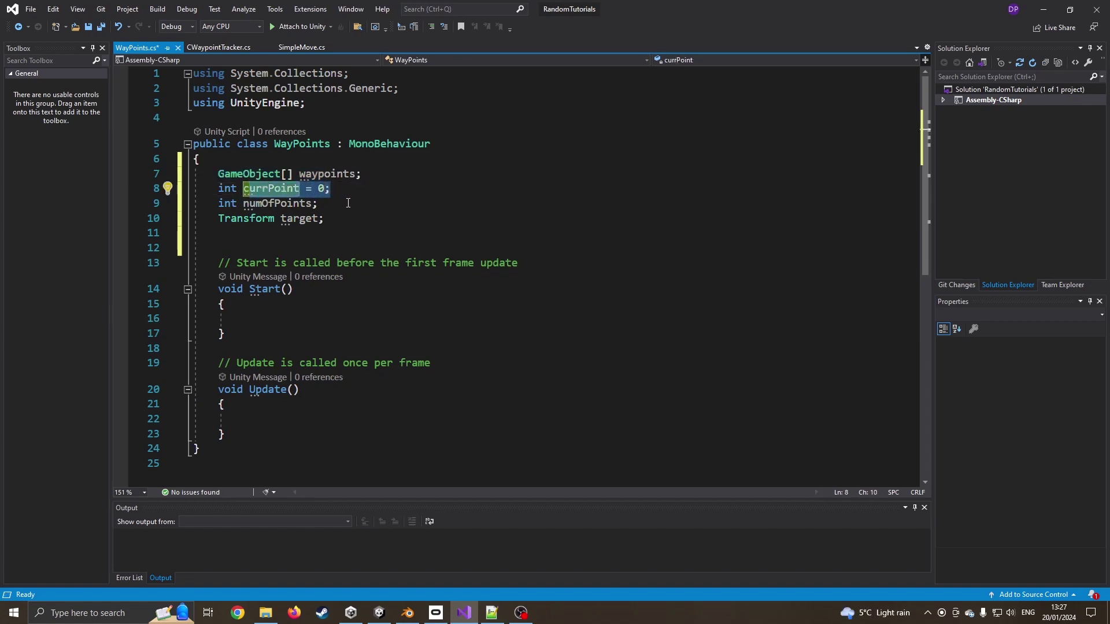
mouse_move(211, 203)
mouse_down()
mouse_move(317, 204)
mouse_move(319, 218)
mouse_move(222, 217)
mouse_up()
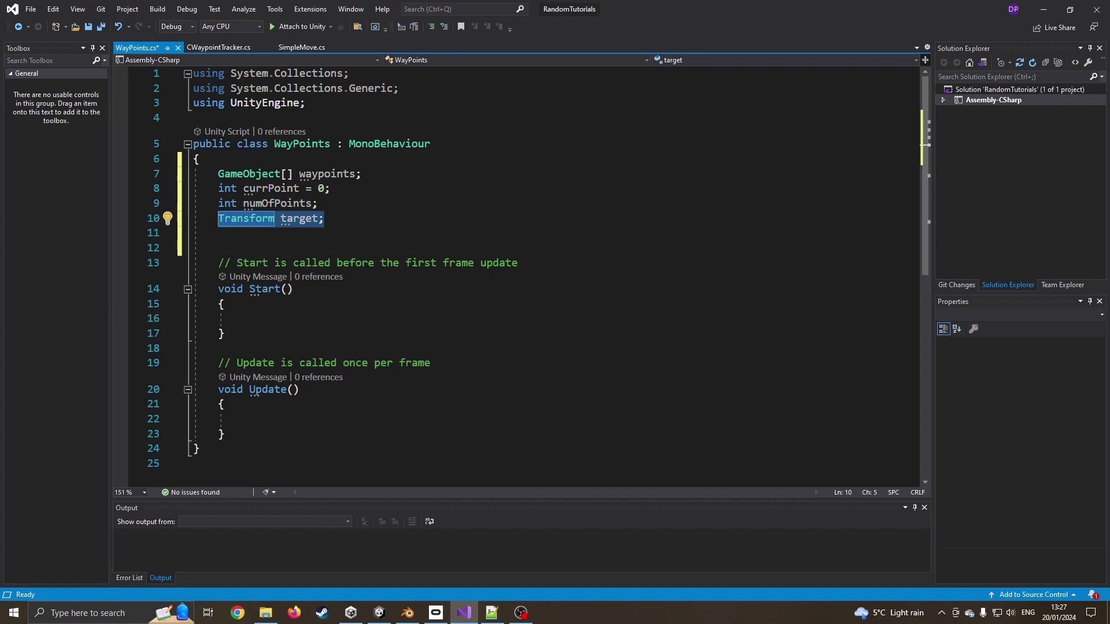
key(alt+Tab)
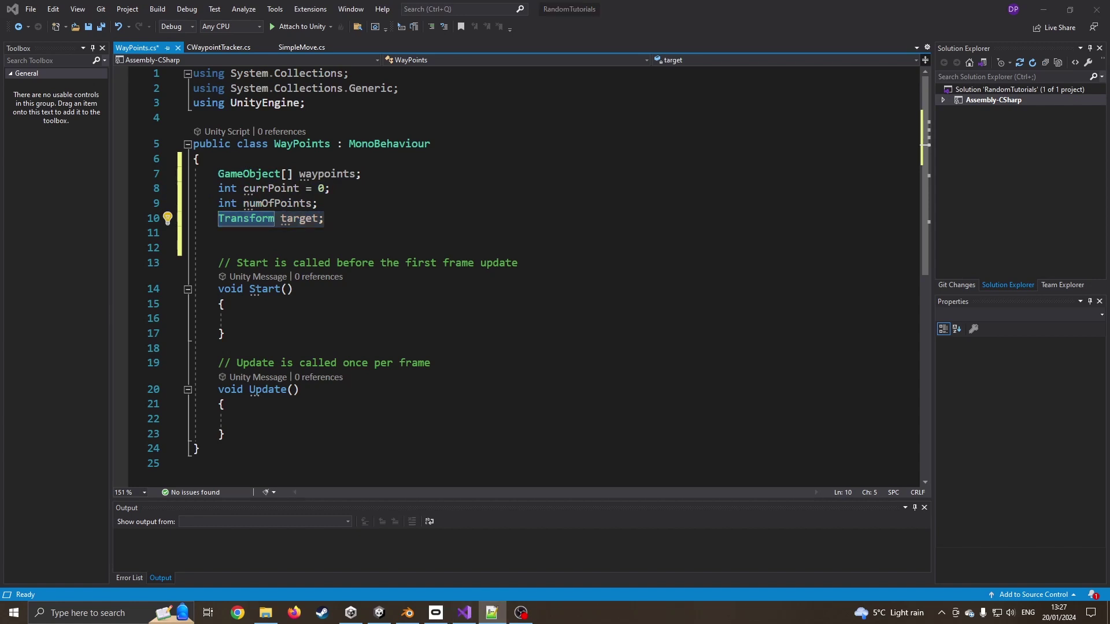
In Start(), find objects tagged "waypoint" and set numOfPoints to waypoints.Length
click(313, 325)
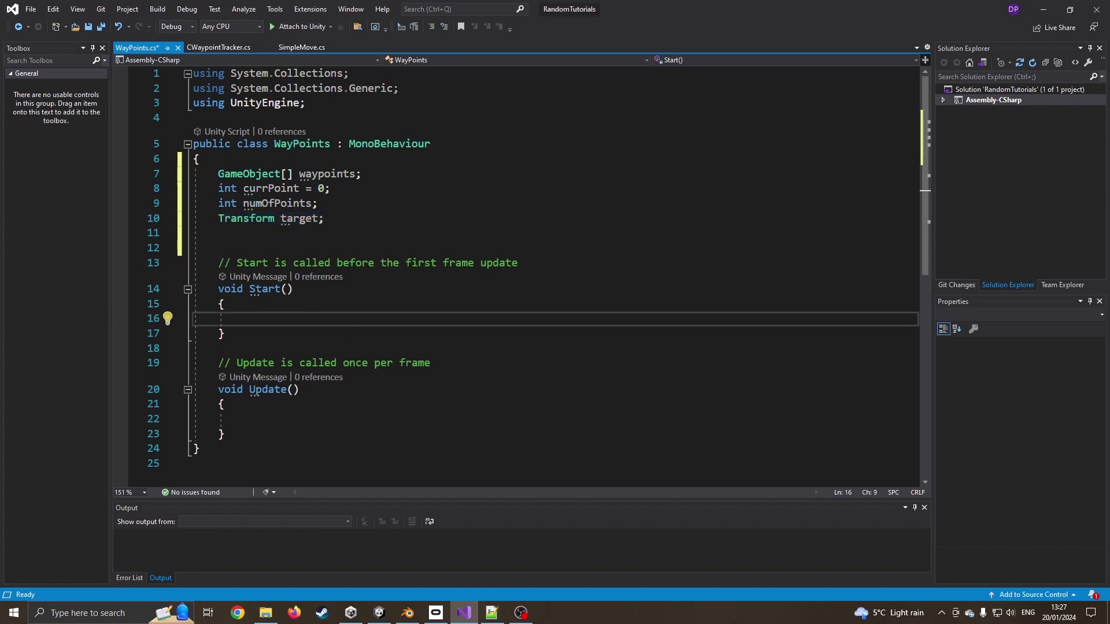
key(alt+Tab)
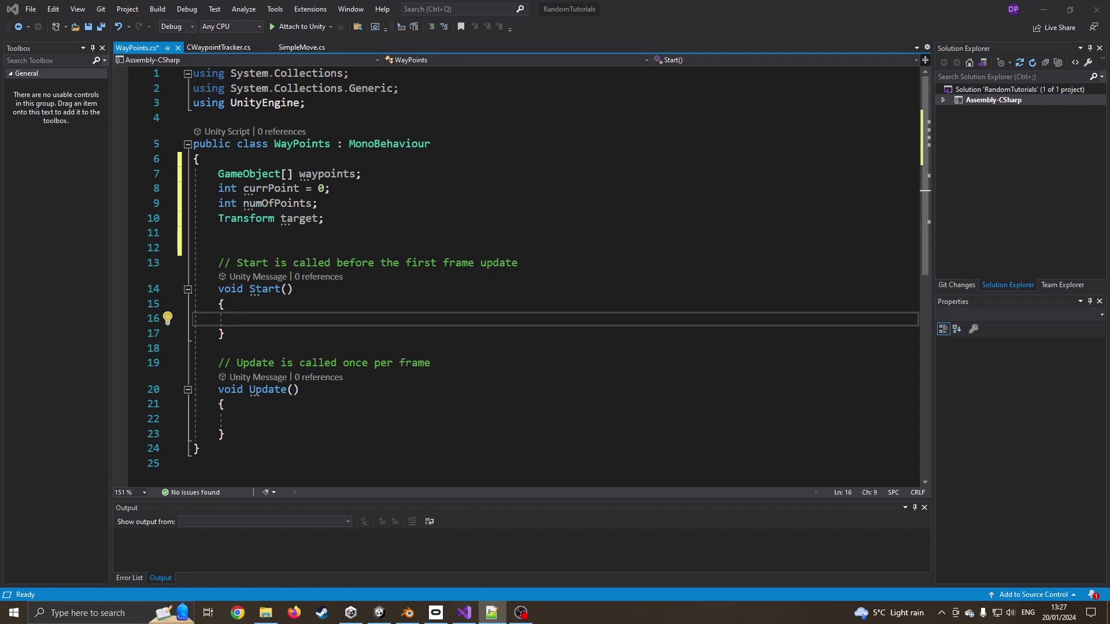
key(alt+Tab)
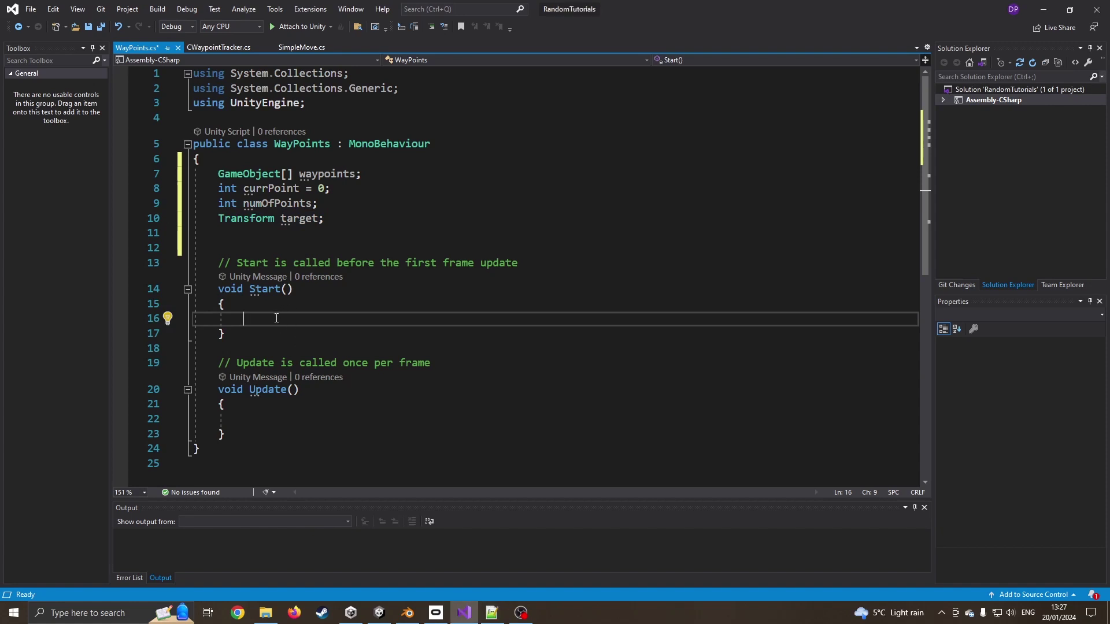
text(waypoints = GameObject.FindGameObjectsWithTag("waypoint");)
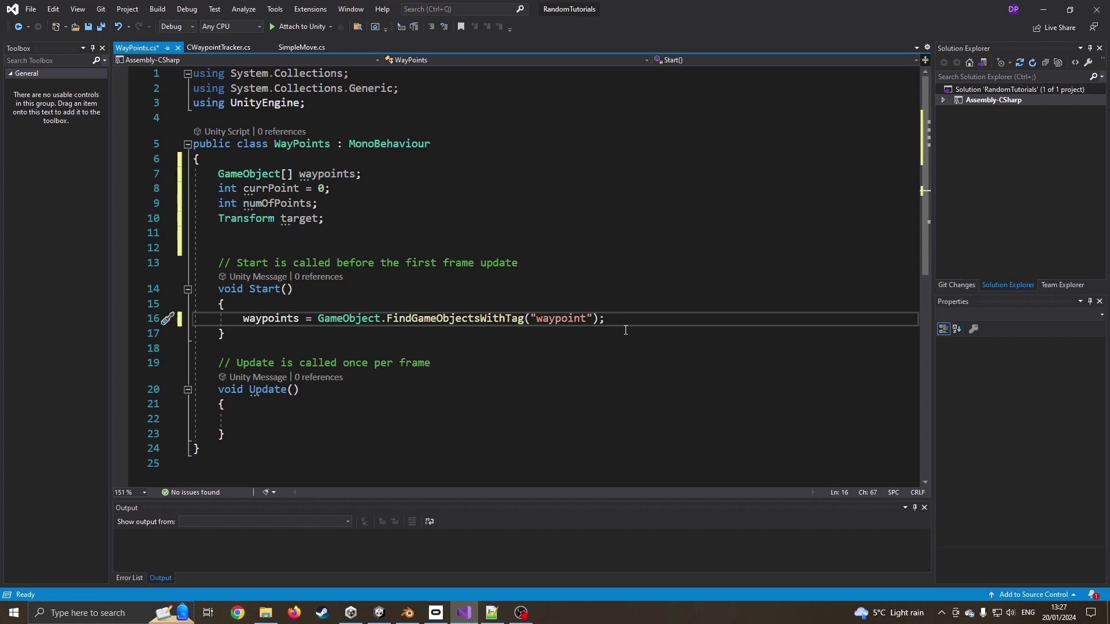
key(Return)
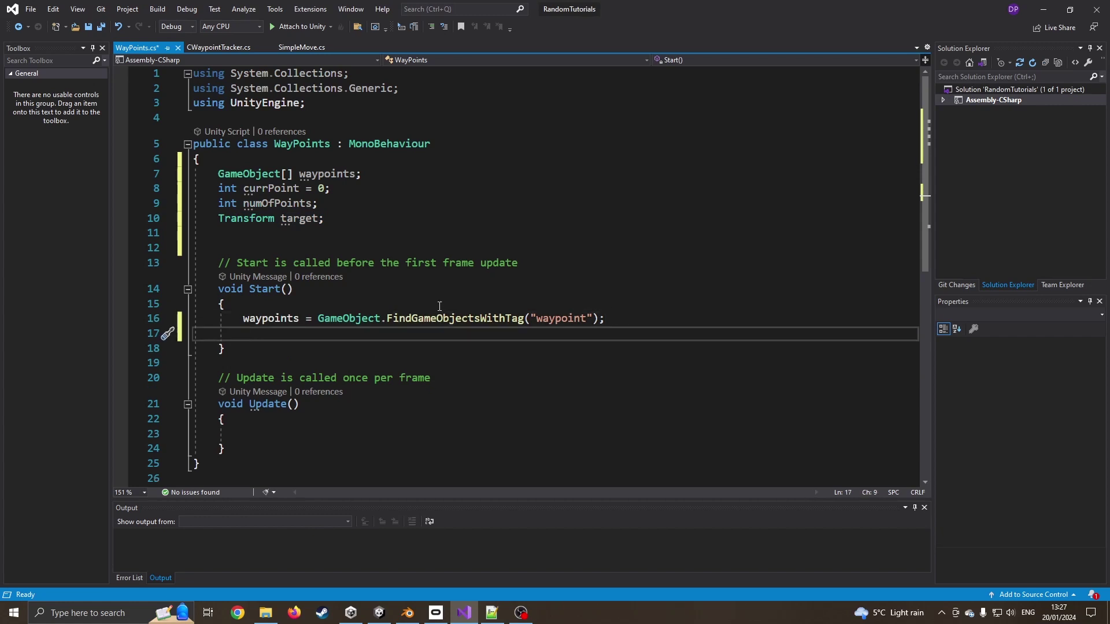
key(alt+Tab)
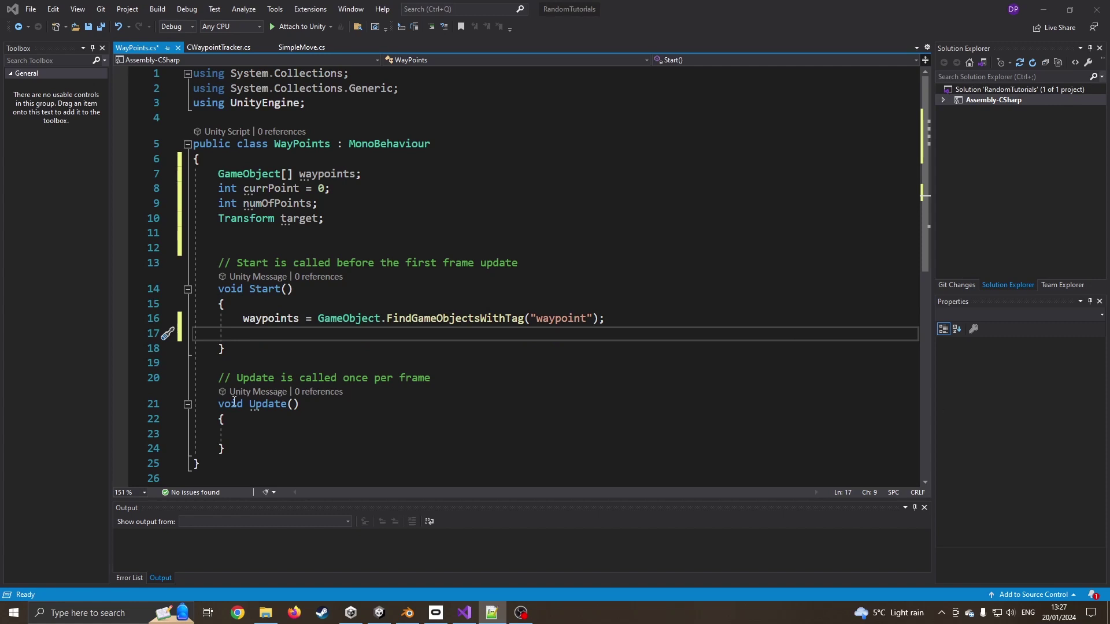
click(251, 334)
text(numOfPoints = waypoints.Length;)
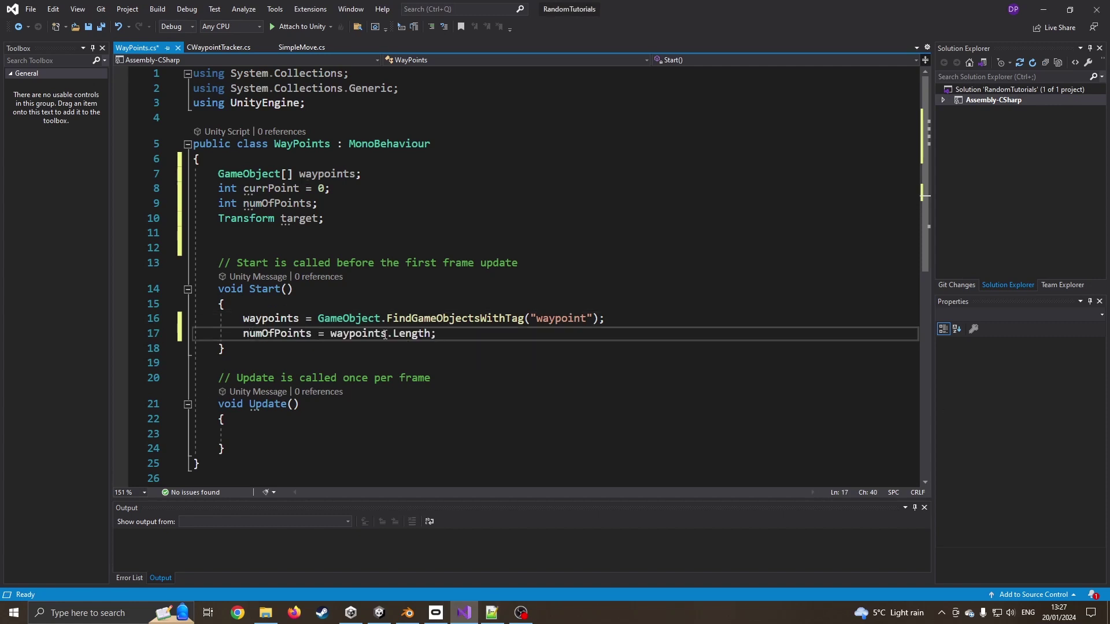
drag(330, 337, 425, 337)
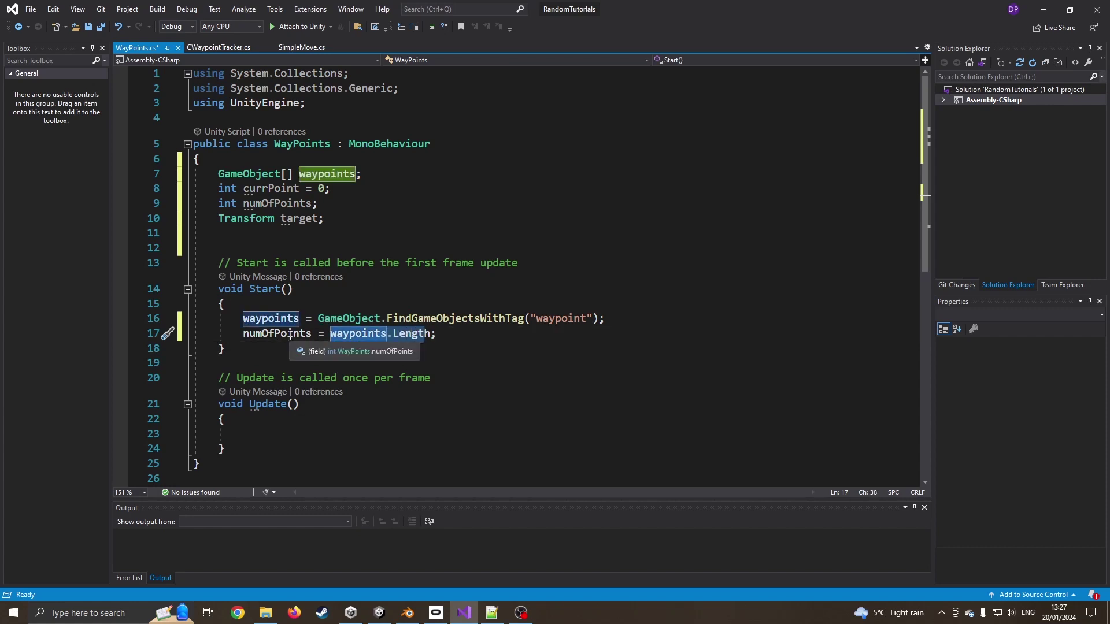
mouse_move(243, 335)
mouse_down()
mouse_move(304, 336)
mouse_move(249, 336)
mouse_up()
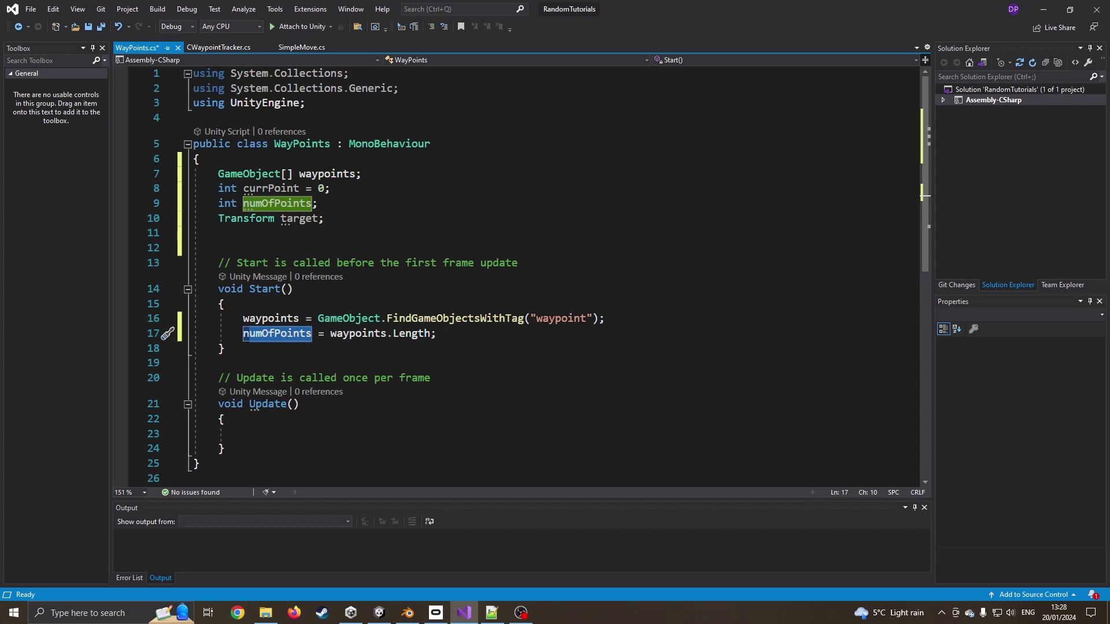
Set target = waypoints[currPoint].transform in Start() and save the script
key(alt+Tab)
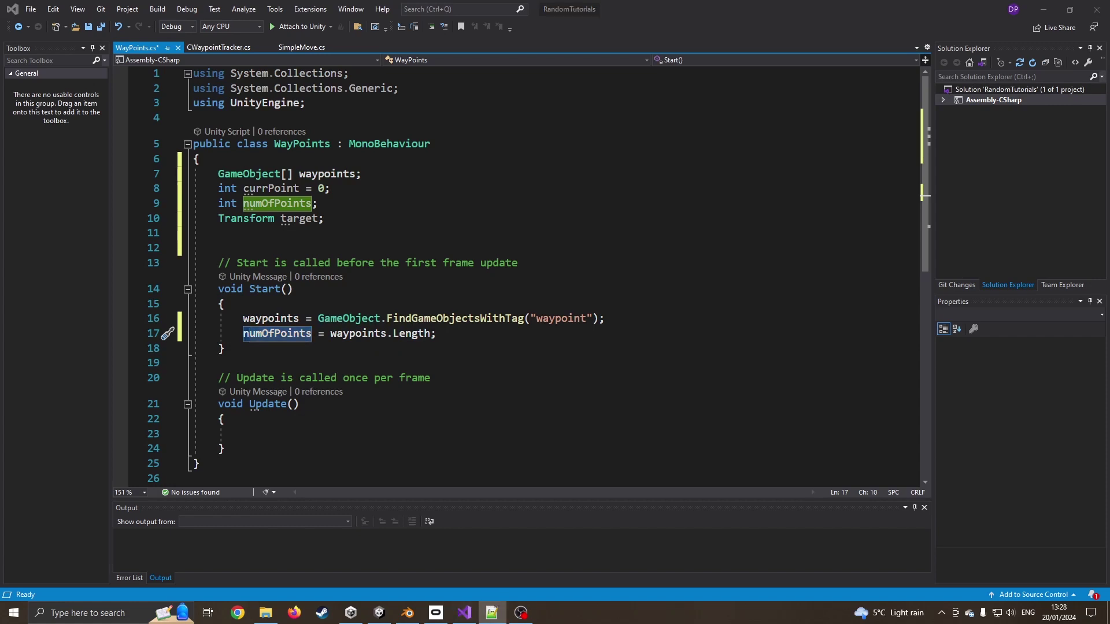
click(457, 337)
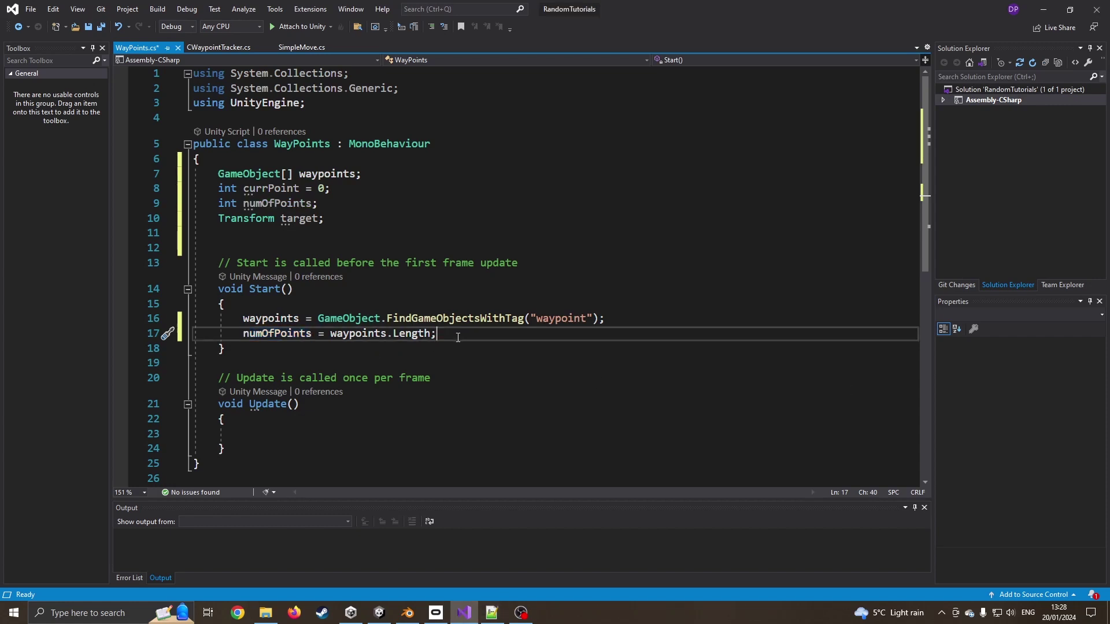
key(Return)
text(target = waypoints[currPoint].transform;//set 1st target)
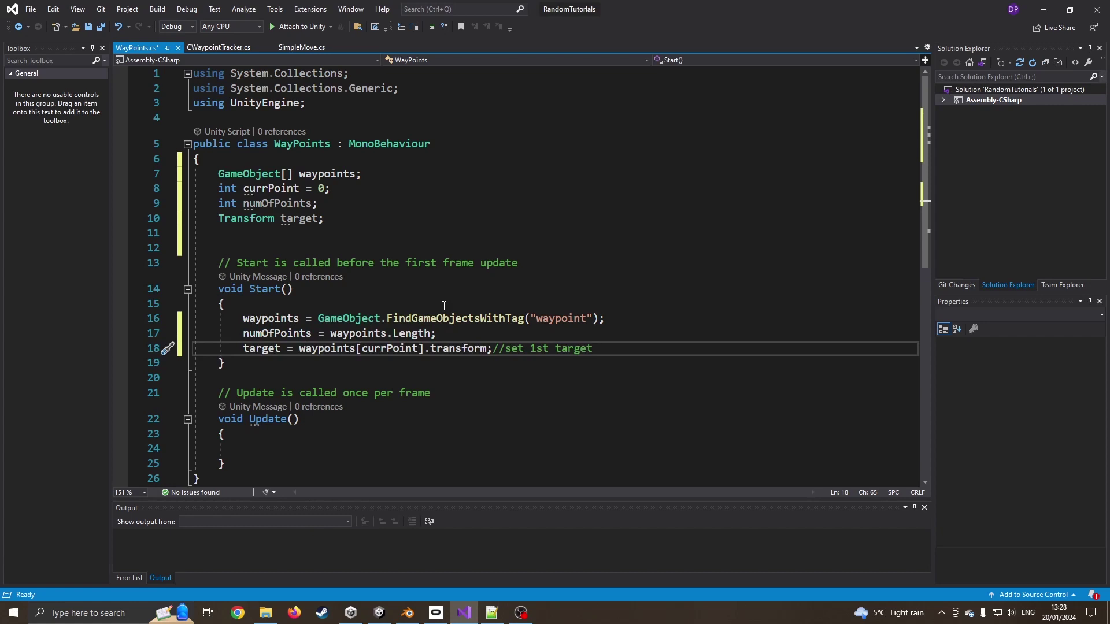
key(ctrl+s)
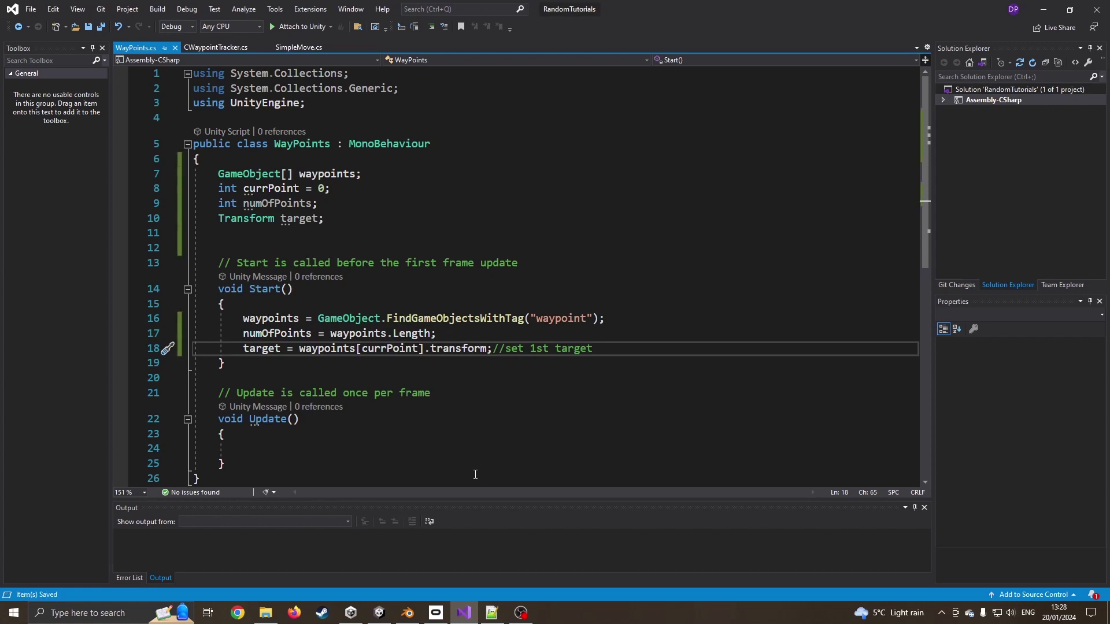
Add the WayPoints script component to the Sphere and run a brief Play test
click(380, 612)
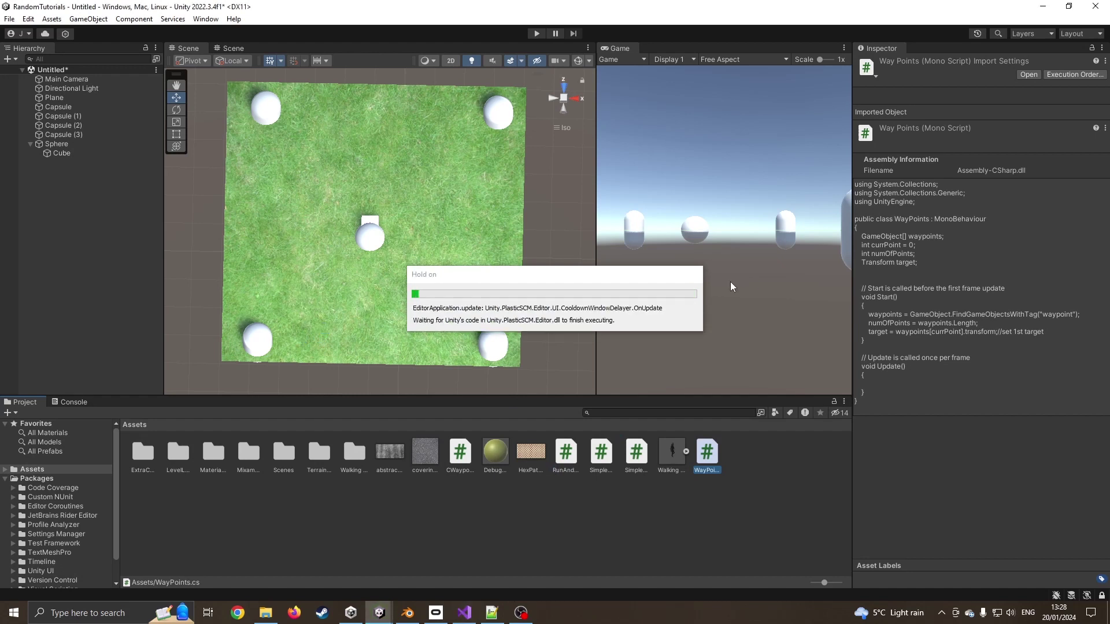
click(68, 145)
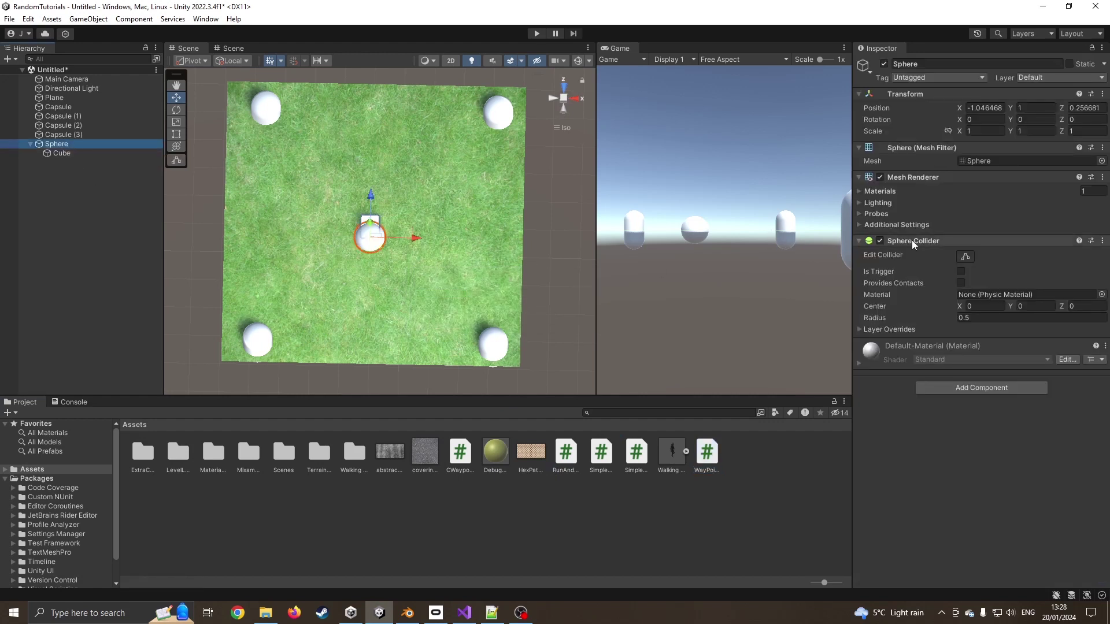
click(859, 241)
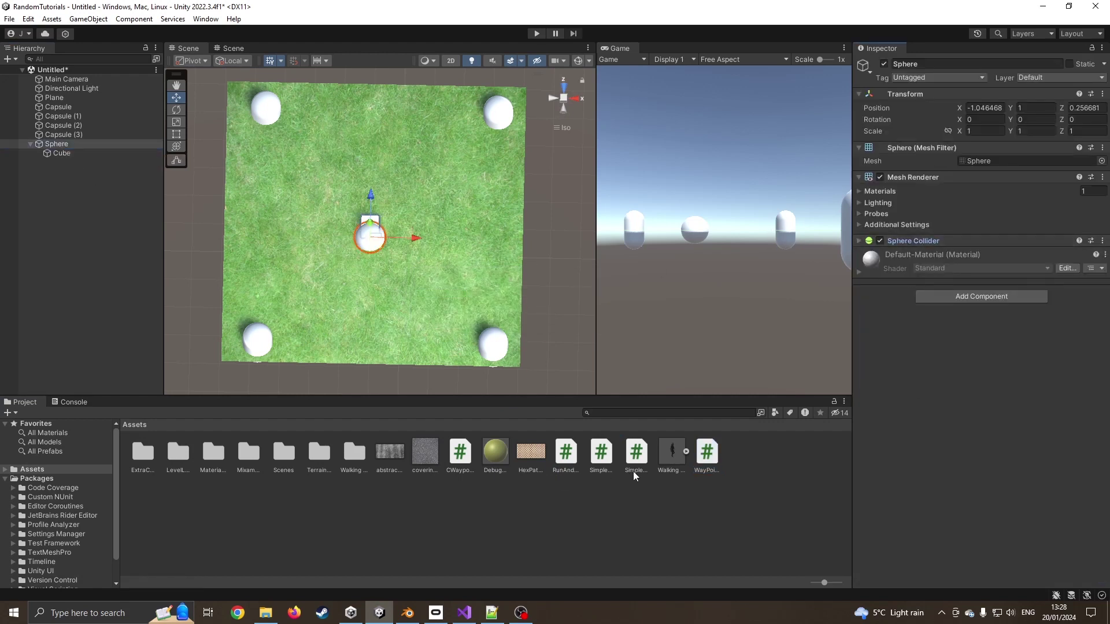
drag(705, 459, 898, 328)
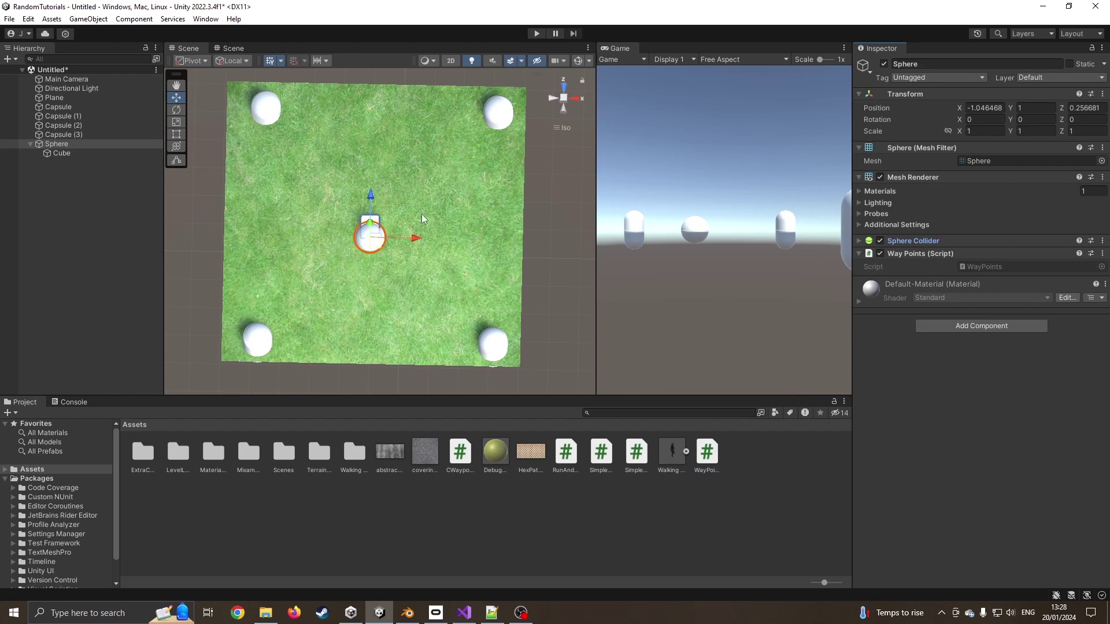
click(537, 34)
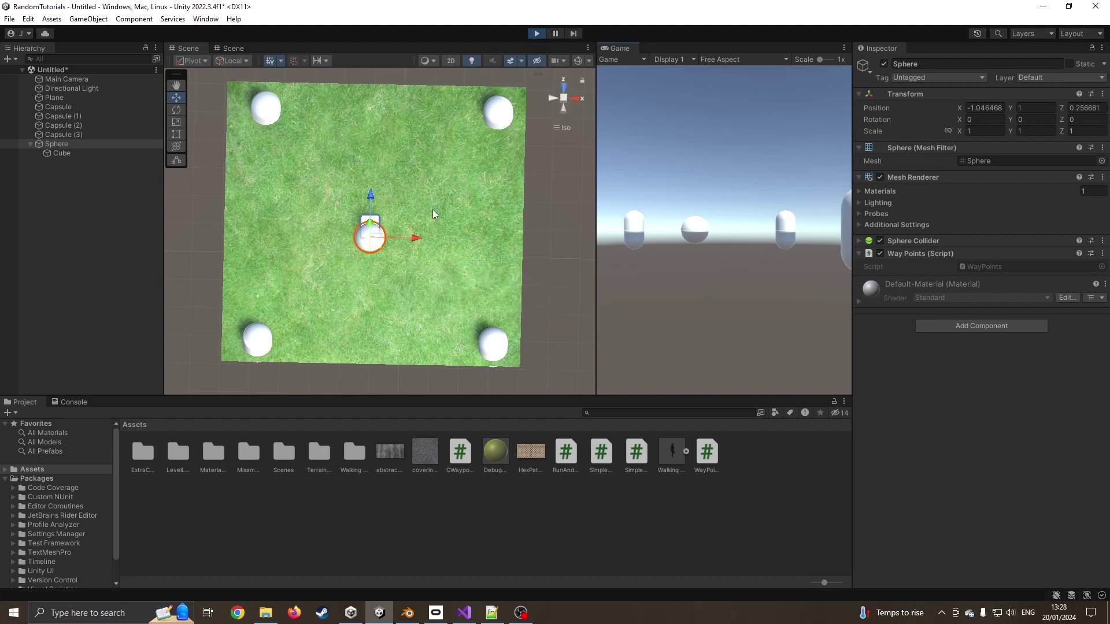
click(536, 33)
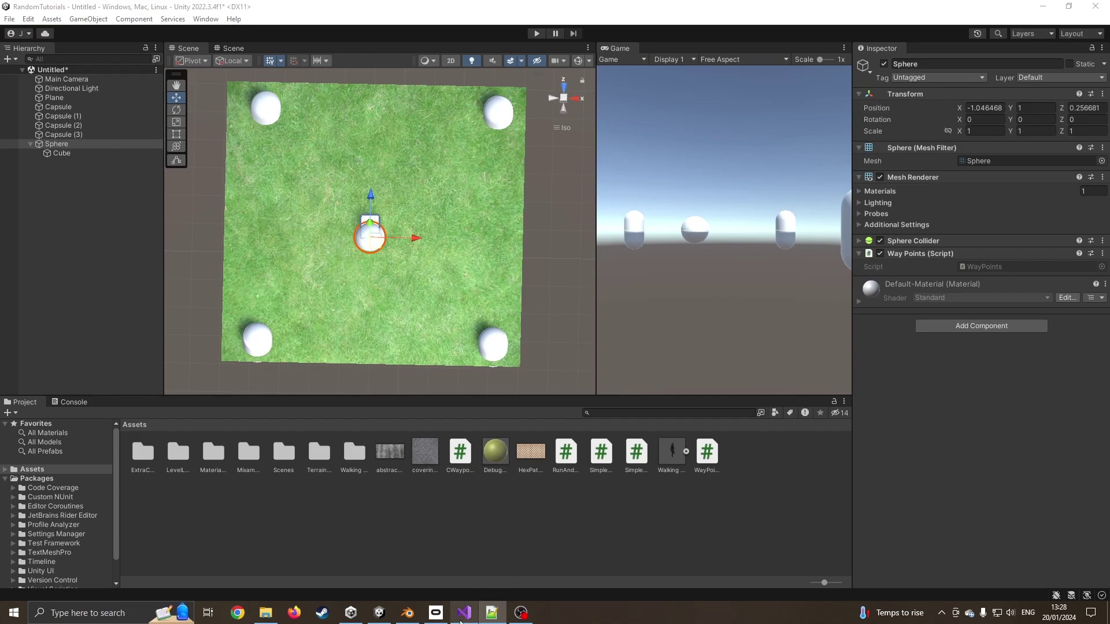
Paste transform.LookAt(target) and the forward Translate by velocity * Time.deltaTime into Update()
click(463, 612)
click(273, 458)
key(Up)
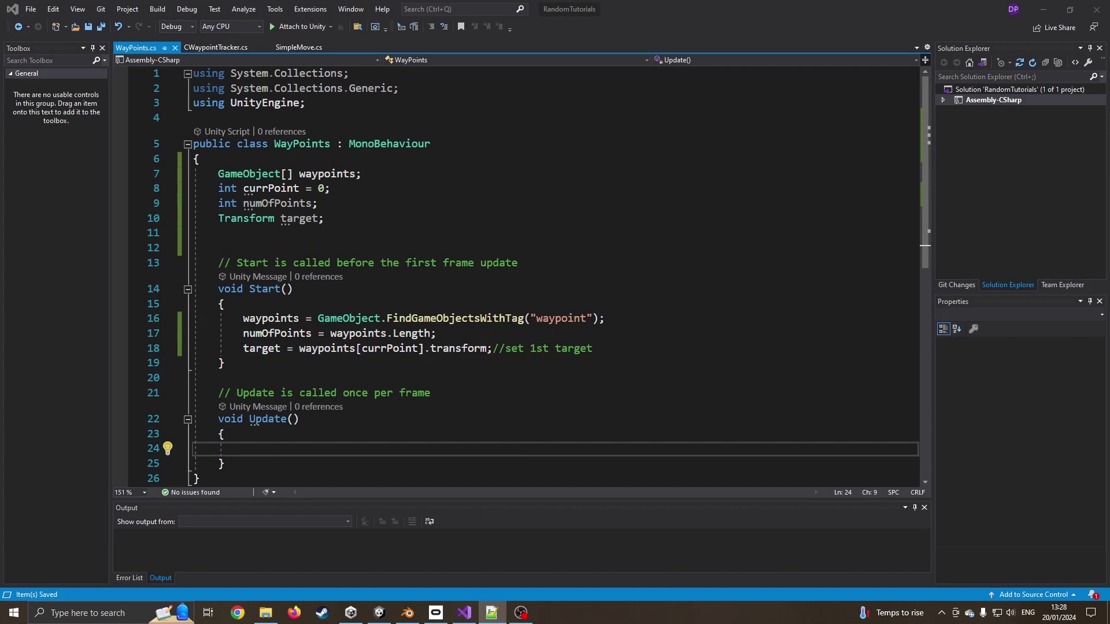
key(alt+Tab)
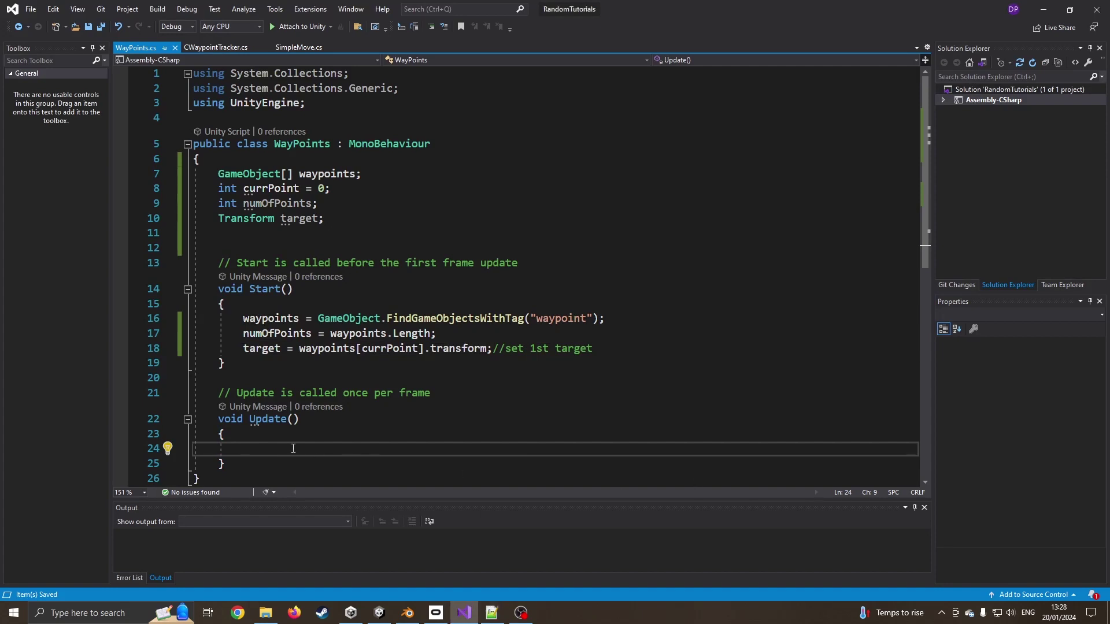
text(//move to point transform.LookAt(target); transform.Translate(Vector3.forward * velocity * Time.deltaTime);)
scroll(337, 432, down, 2)
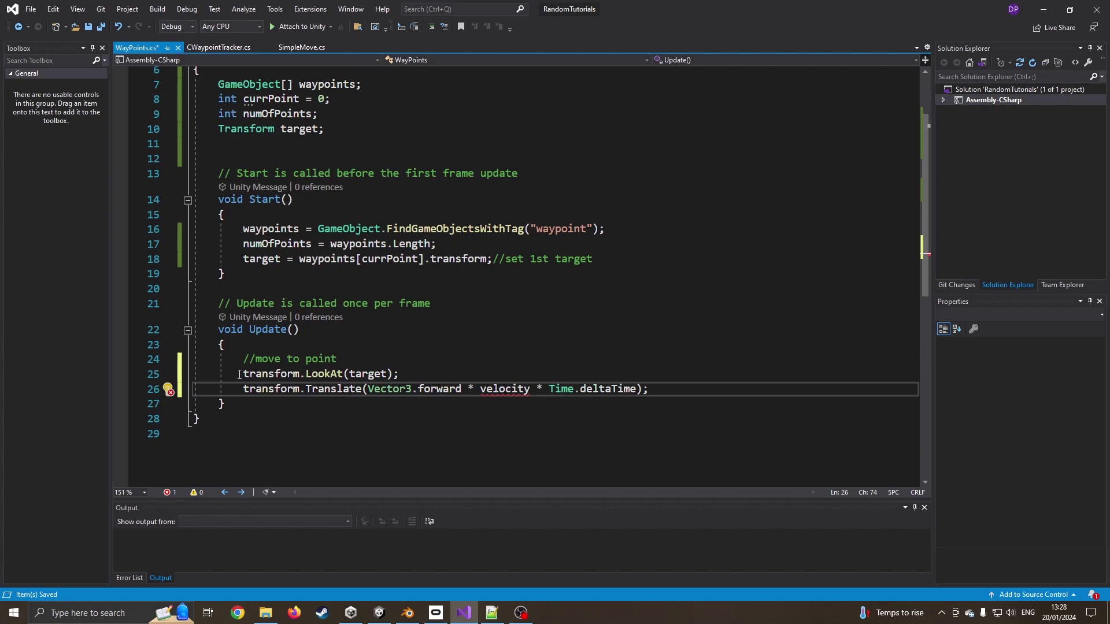
Highlight the LookAt, Translate, forward vector and undefined velocity to explain them
drag(241, 374, 415, 371)
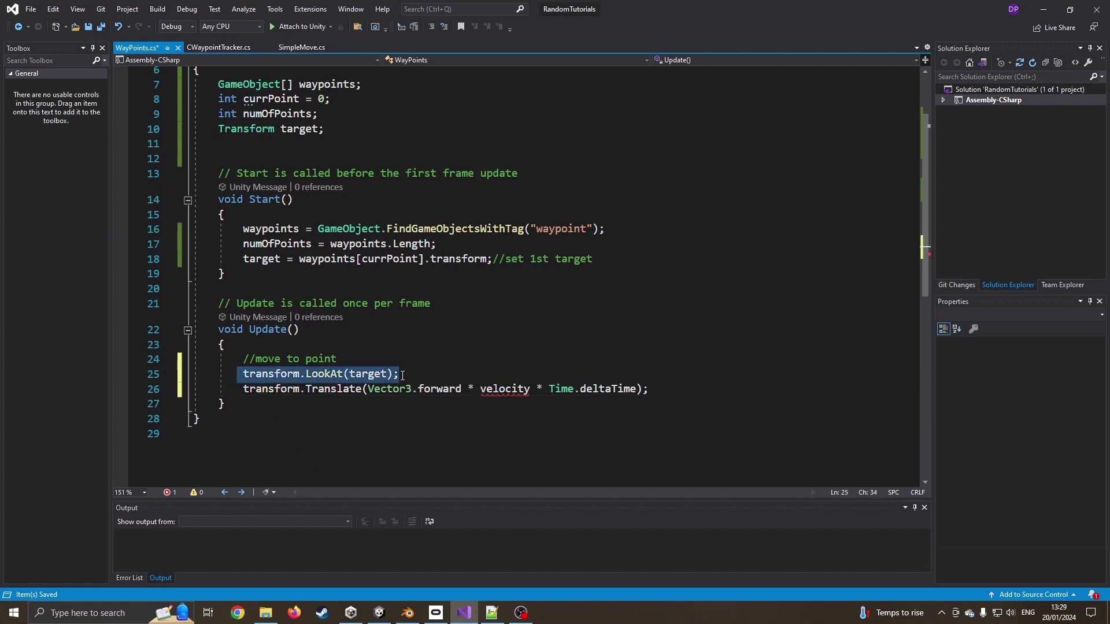
click(404, 375)
click(255, 259)
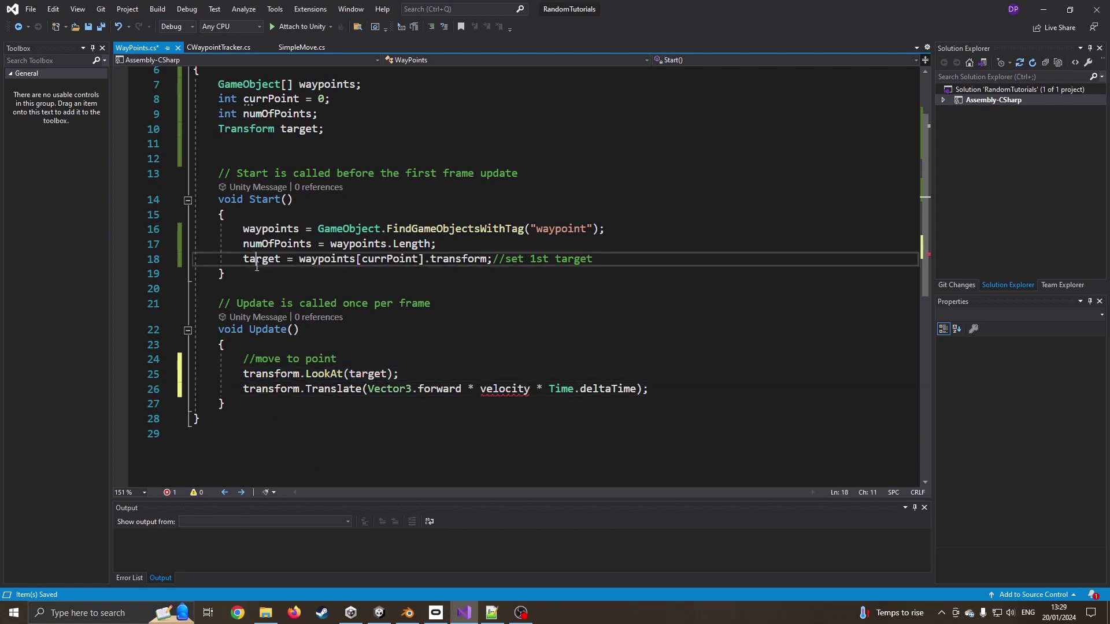
drag(239, 390, 362, 389)
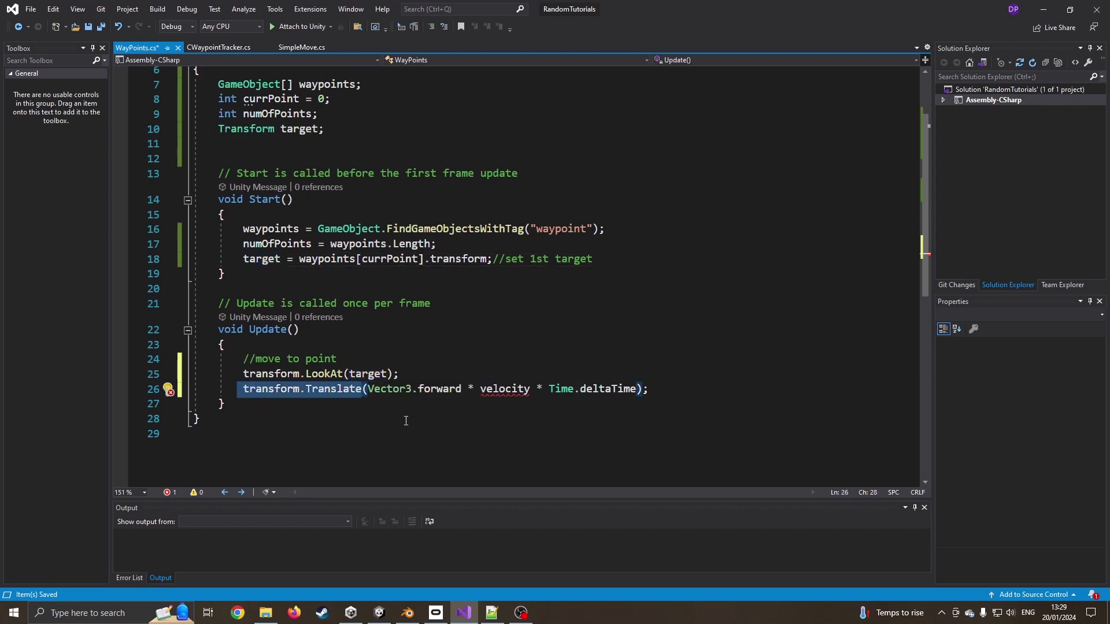
click(376, 390)
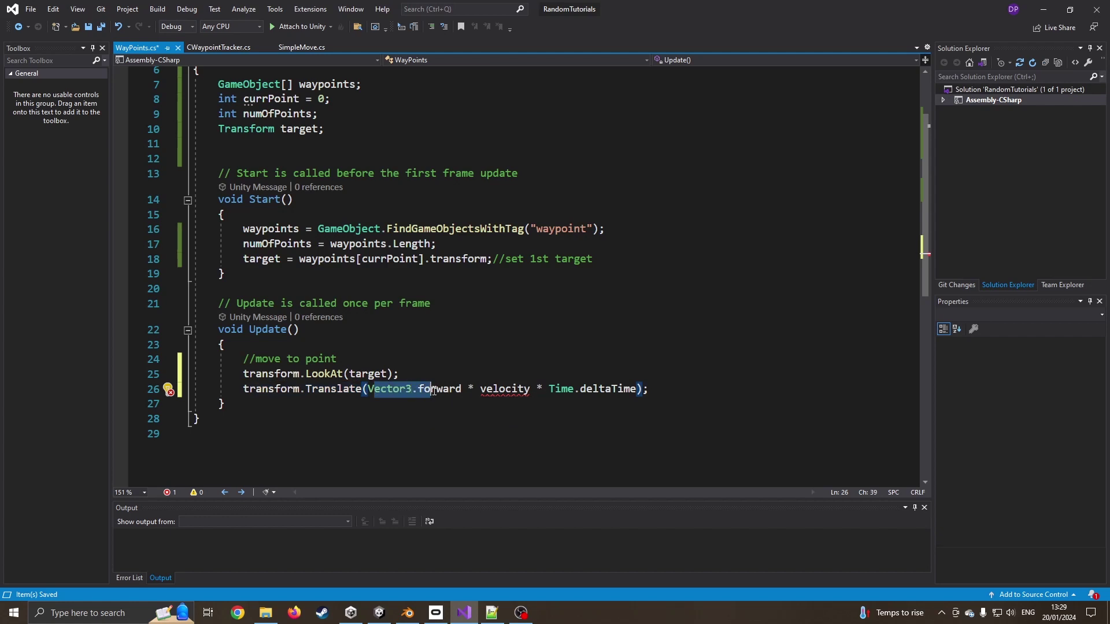
drag(480, 390, 530, 390)
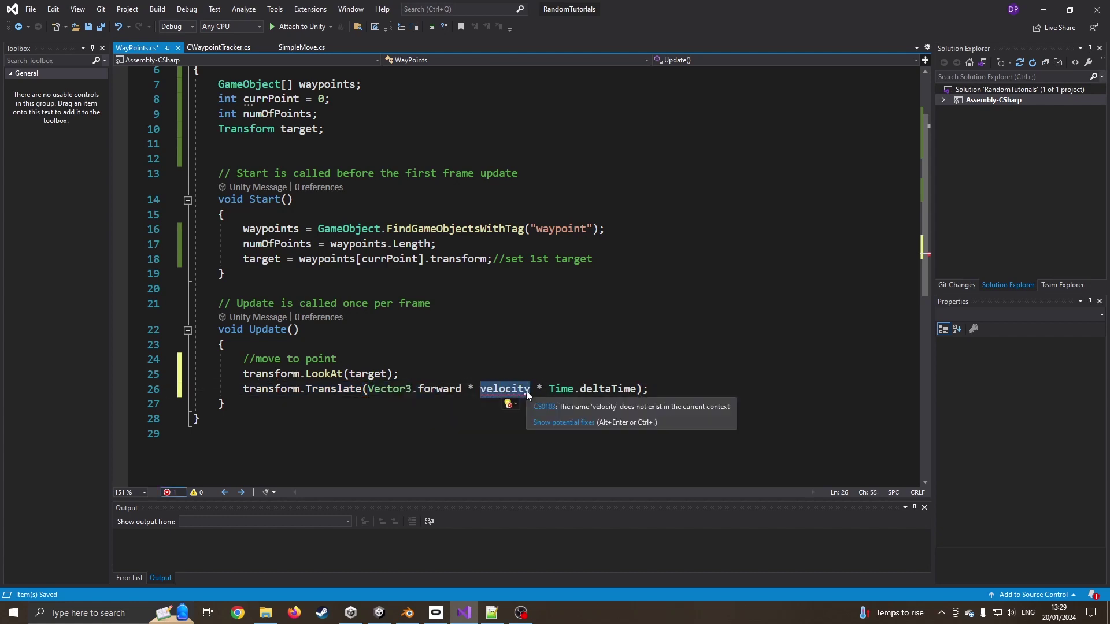
click(526, 389)
Add 'public float velocity = 5;' below the fields, correcting the autocomplete, and save
scroll(423, 303, up, 1)
click(283, 191)
key(Return)
text(public ve)
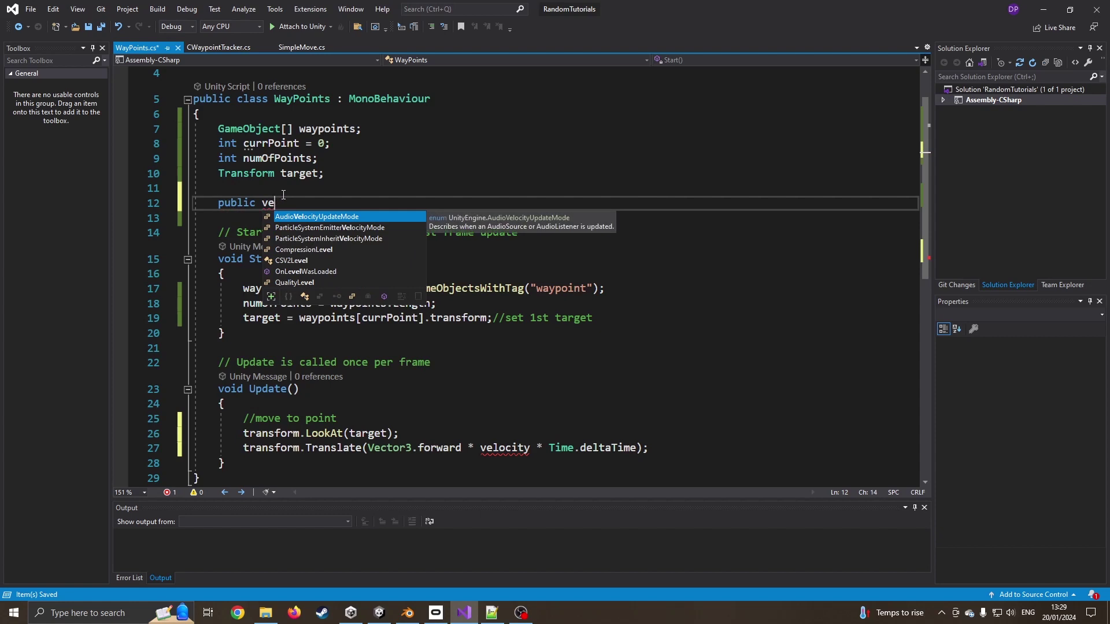
text(locity)
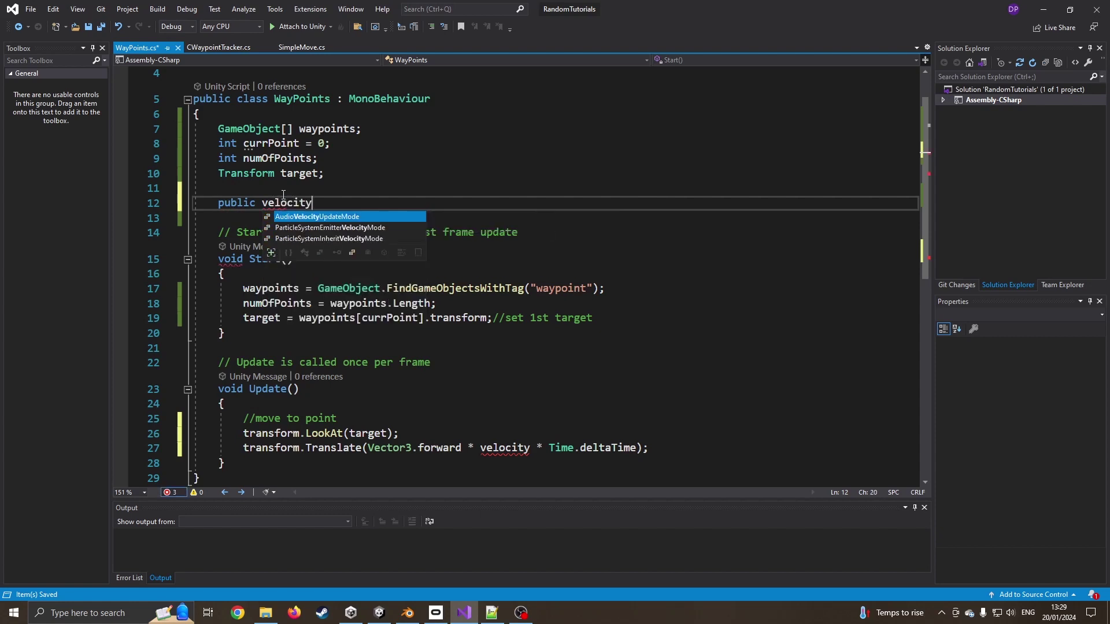
text( =)
key(ctrl+shift+Left)
key(ctrl+shift+Left)
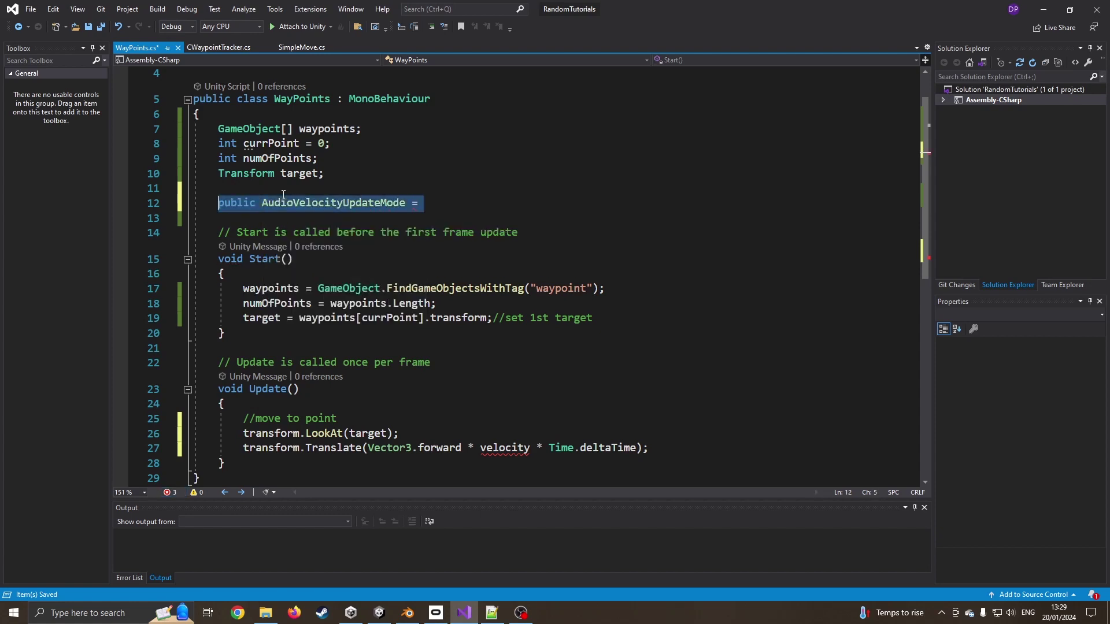
scroll(284, 195, up, 1)
text(float velocity = )
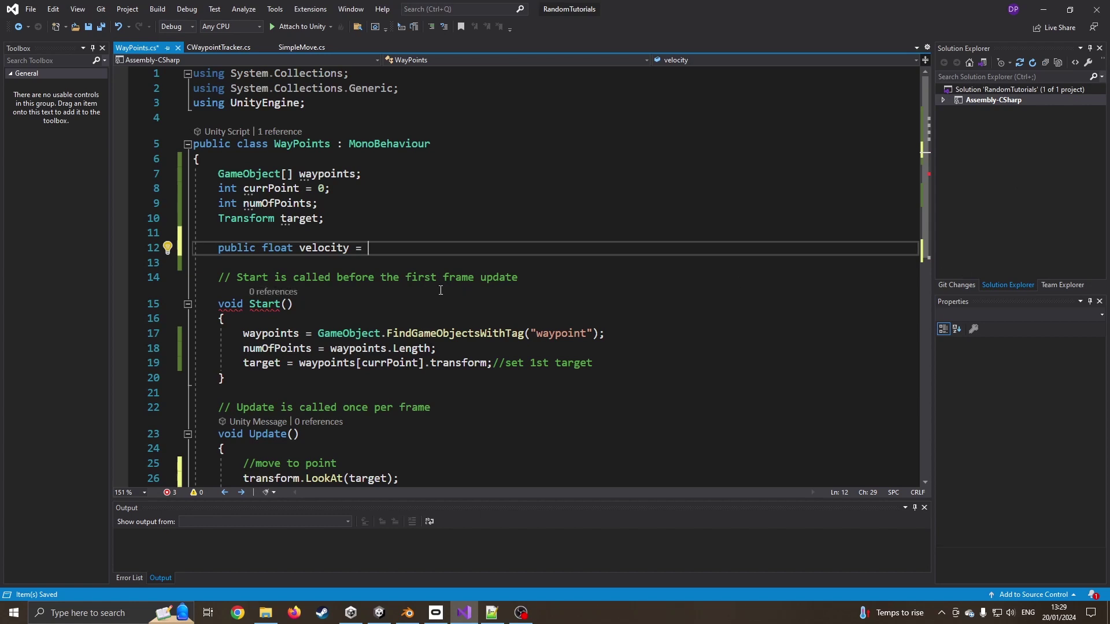
text(5;)
scroll(412, 263, down, 2)
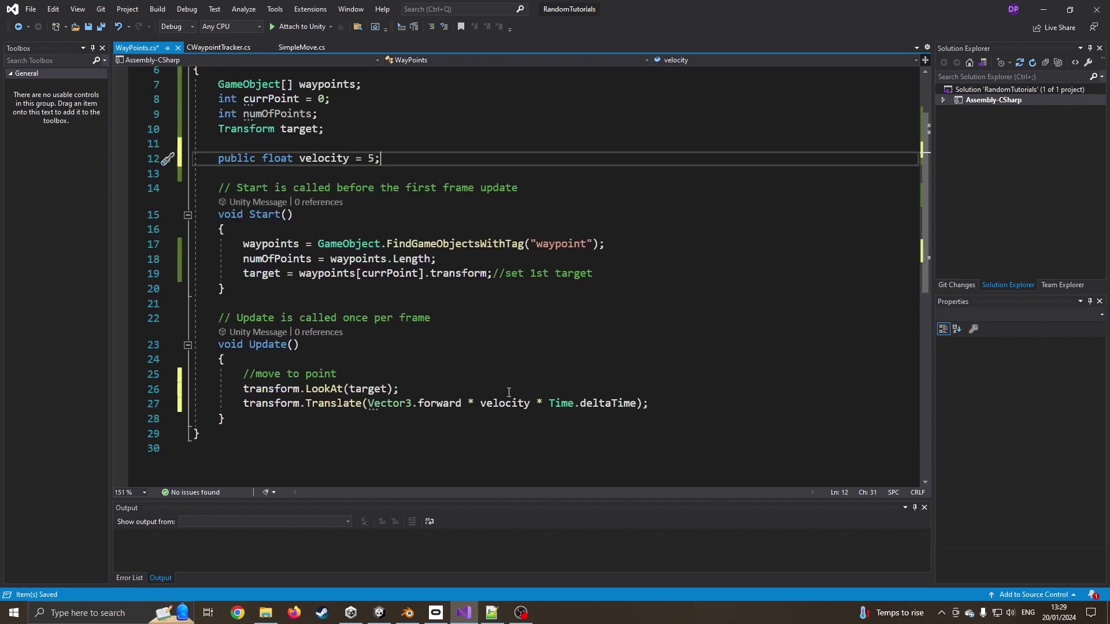
click(491, 303)
key(ctrl+s)
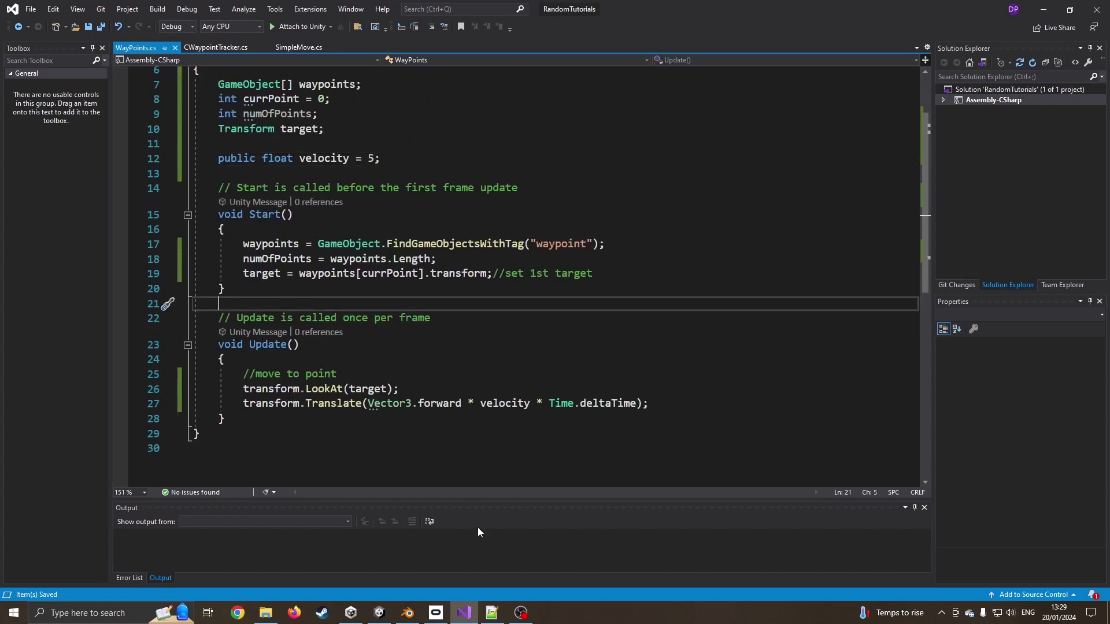
mouse_move(379, 612)
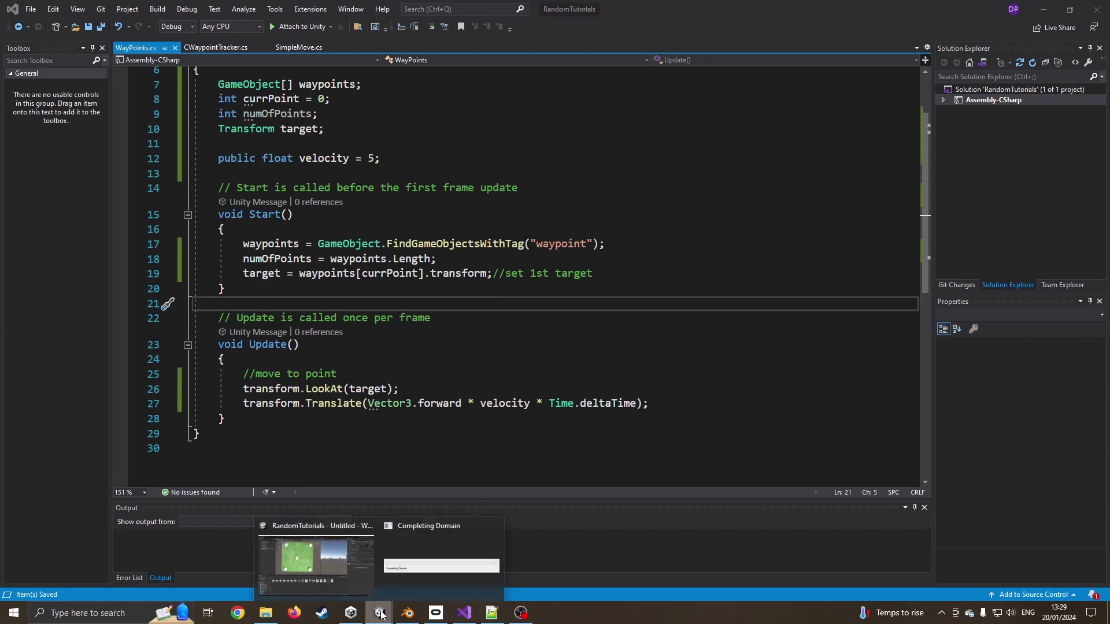
click(319, 565)
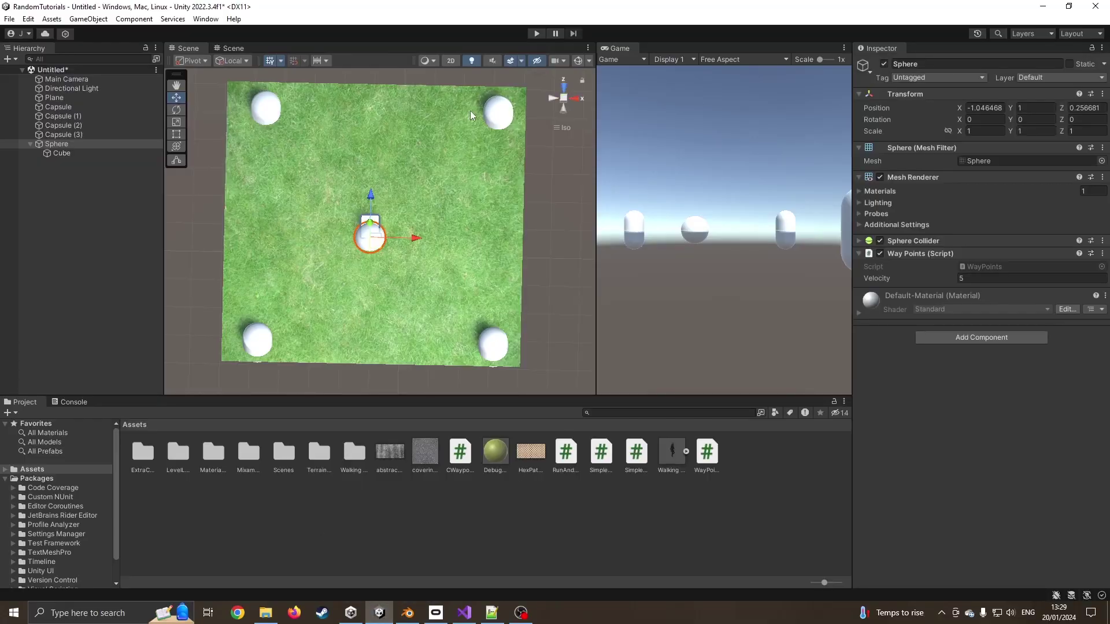
click(536, 33)
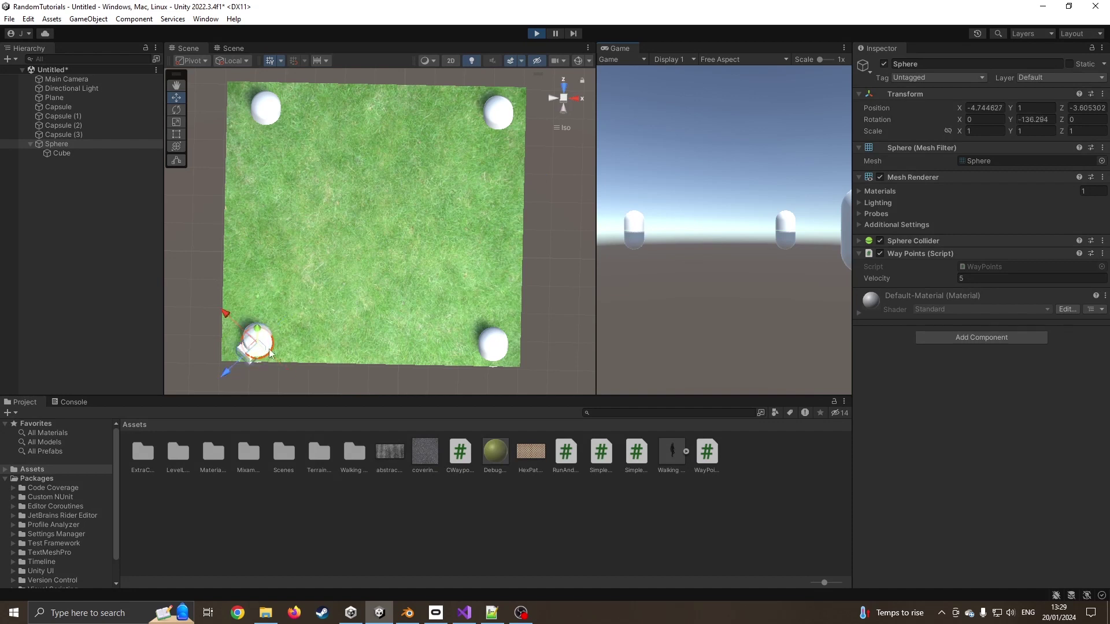
click(537, 33)
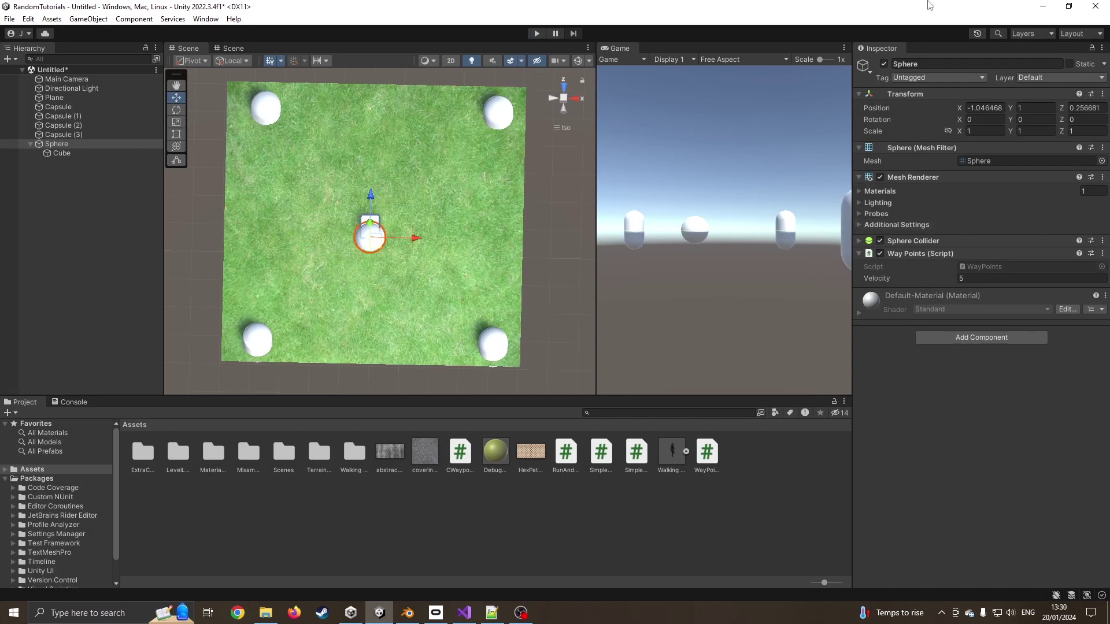
click(257, 345)
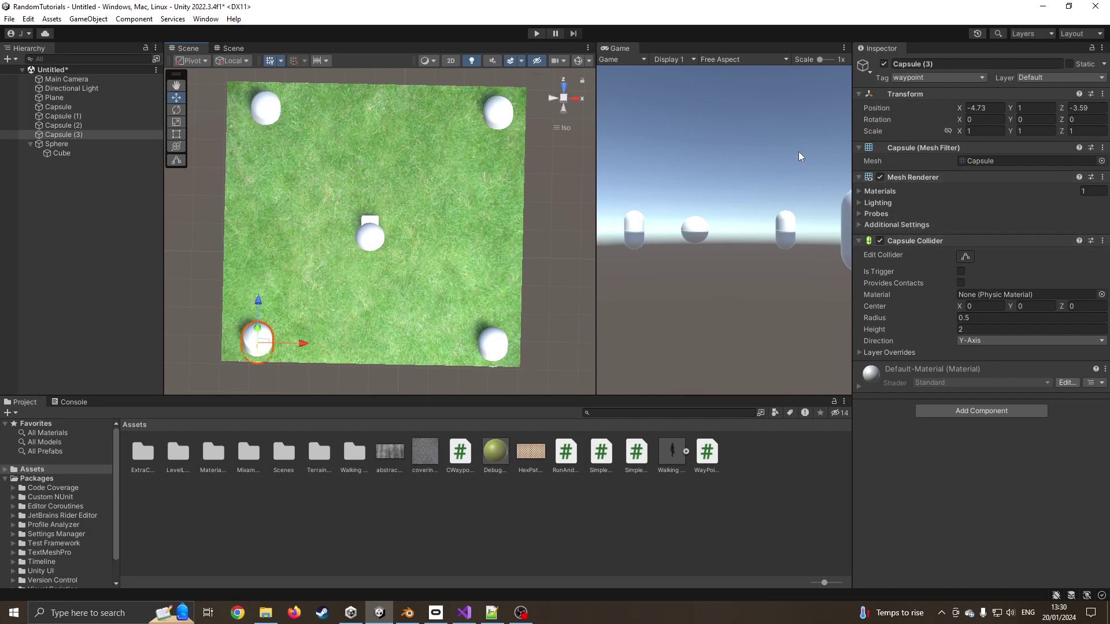
Paste the Vector3.Distance tolerence check if block below Update and tidy its braces
click(469, 615)
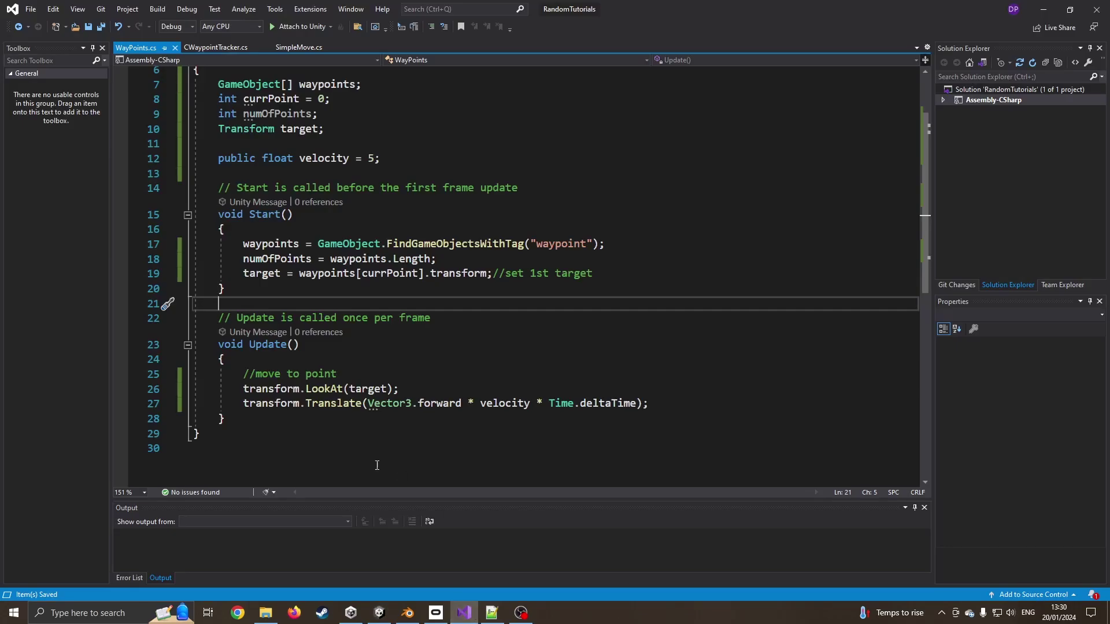
click(253, 424)
key(Return)
key(Return)
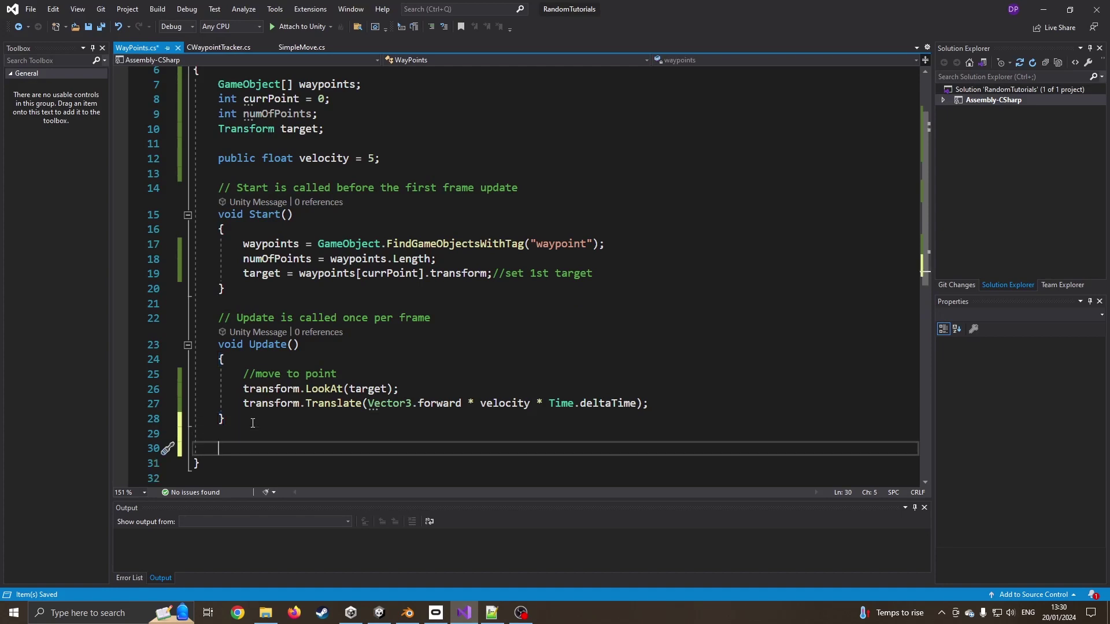
key(alt+Tab)
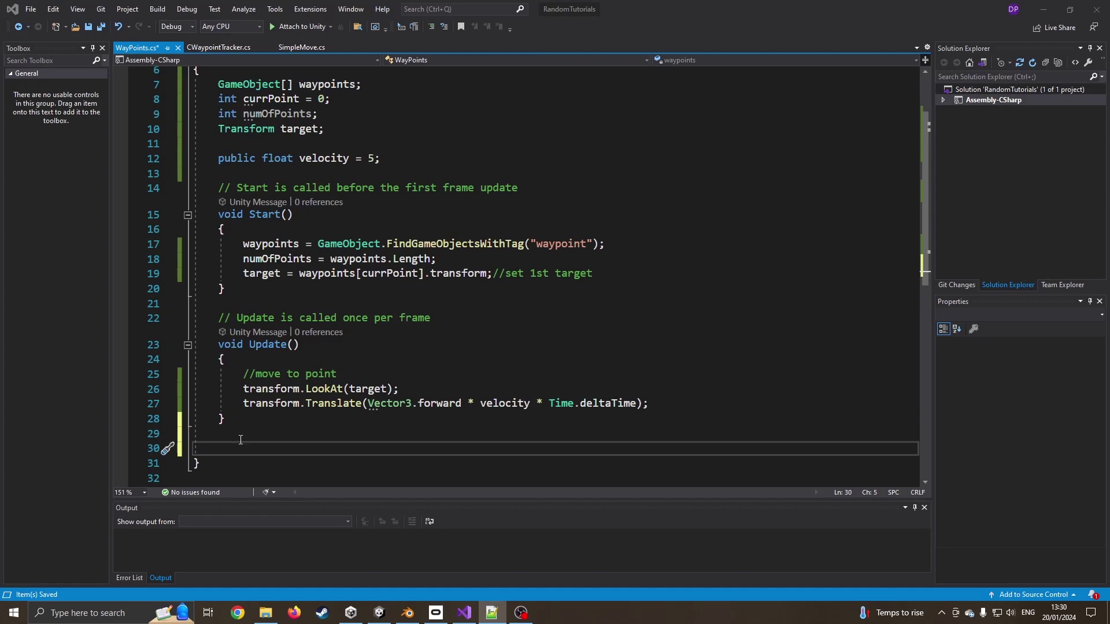
key(alt+Tab)
text(if (Vector3.Distance(target.position, transform.position) < tolerence) {)
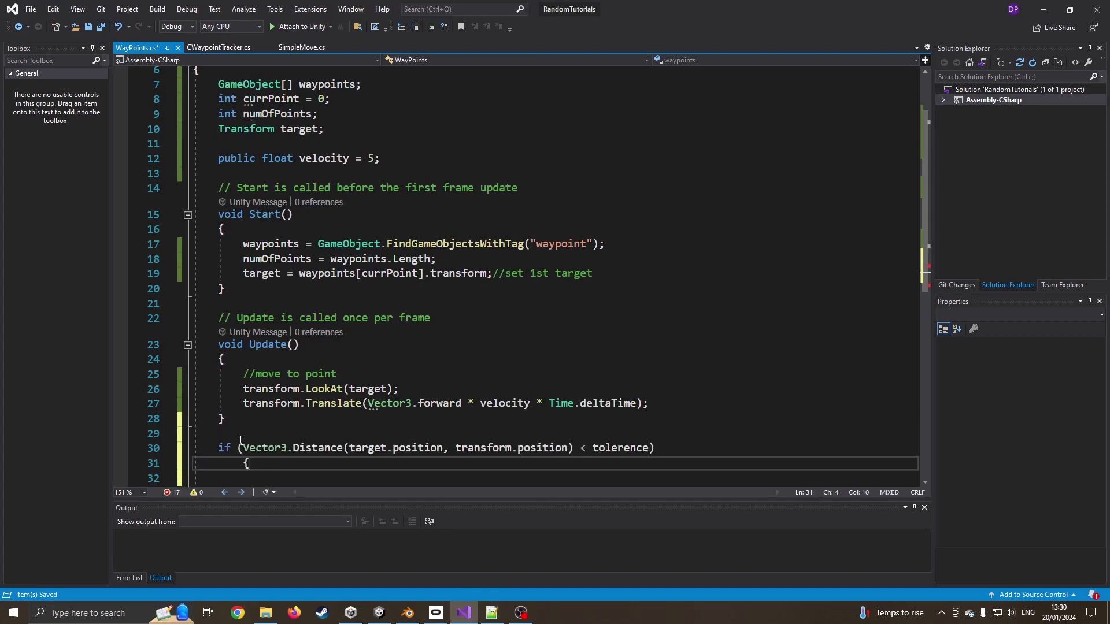
key(Left)
key(BackSpace)
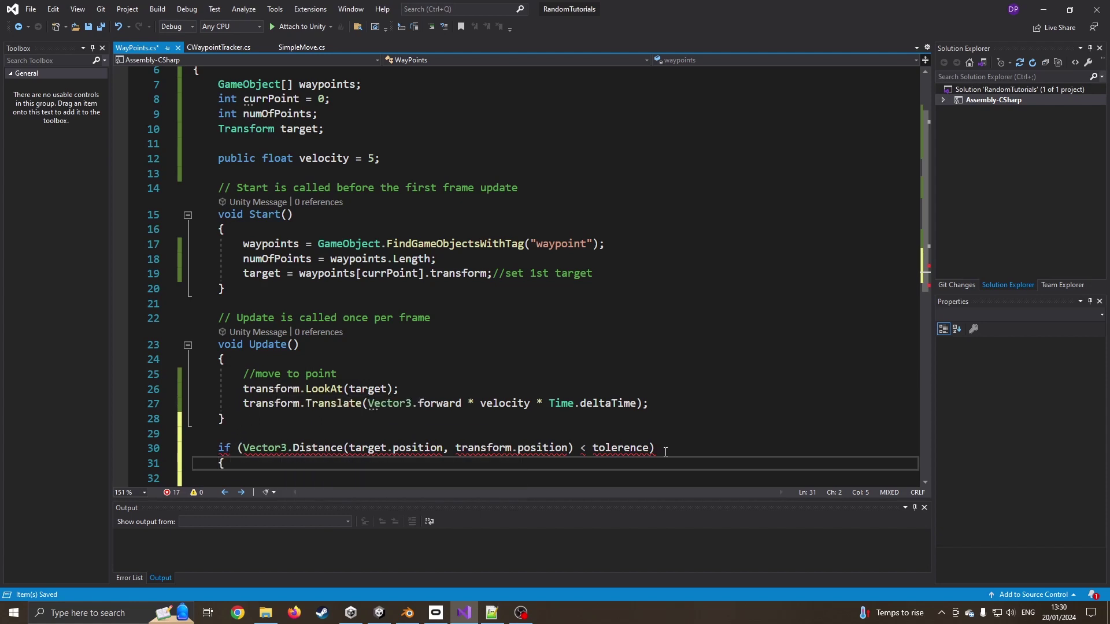
key(Return)
text(})
key(BackSpace)
key(Home)
key(Return)
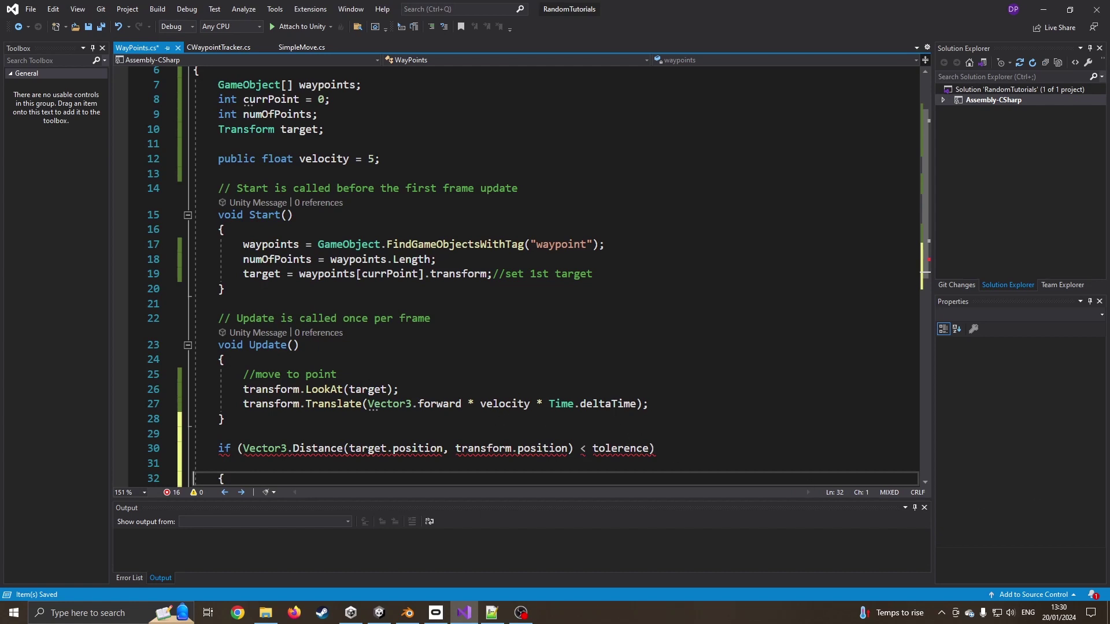
Delete the if block that landed outside Update()
key(alt+Tab)
scroll(671, 473, down, 1)
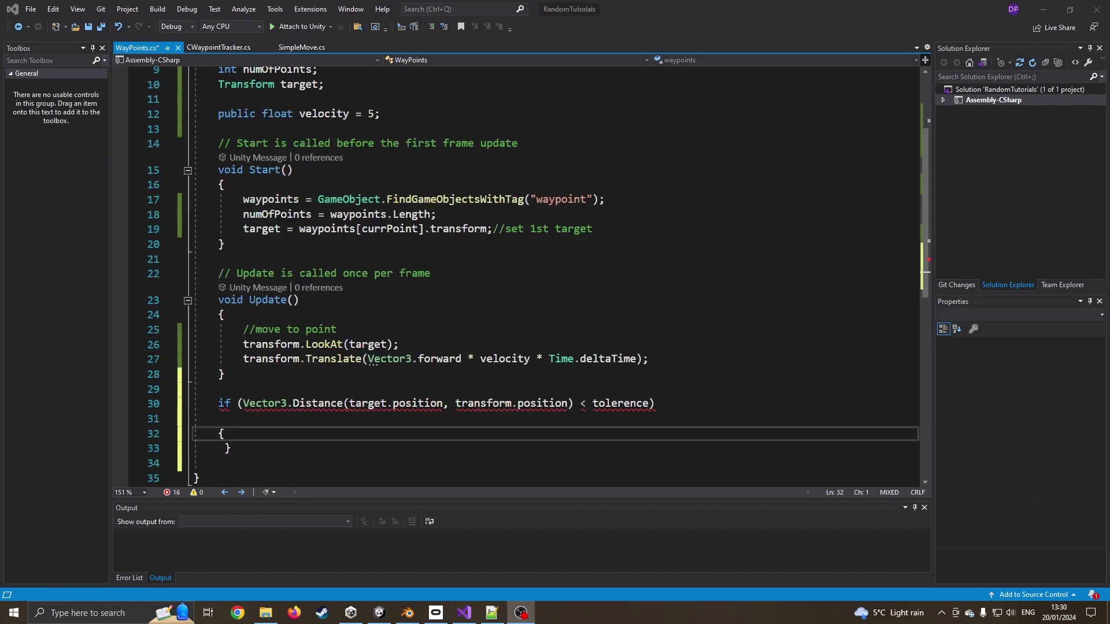
drag(230, 451, 207, 405)
key(ctrl+c)
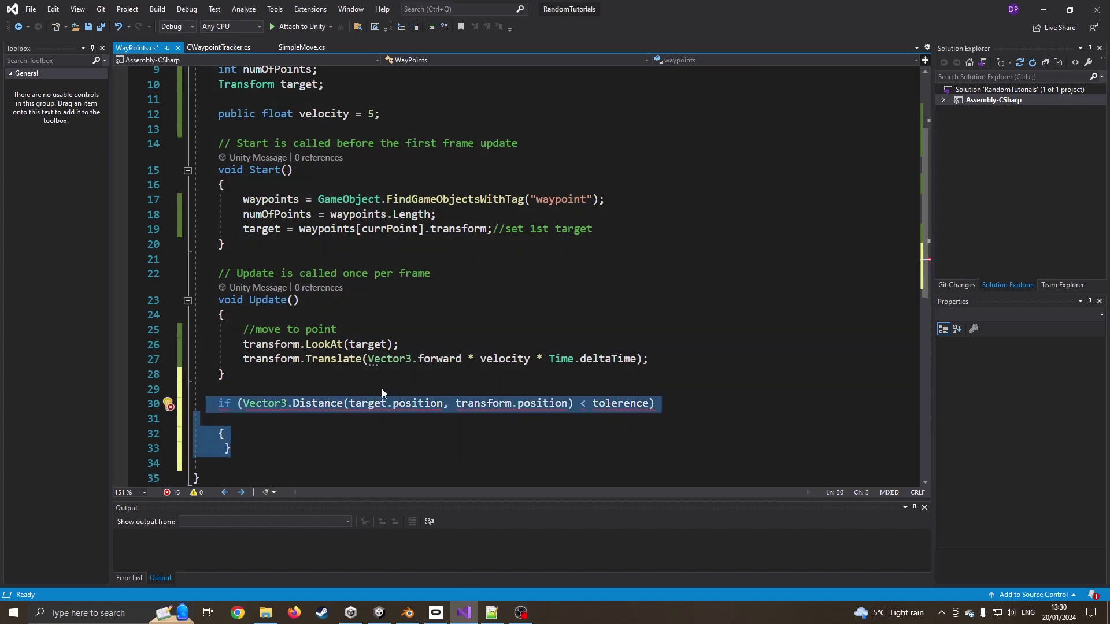
key(Delete)
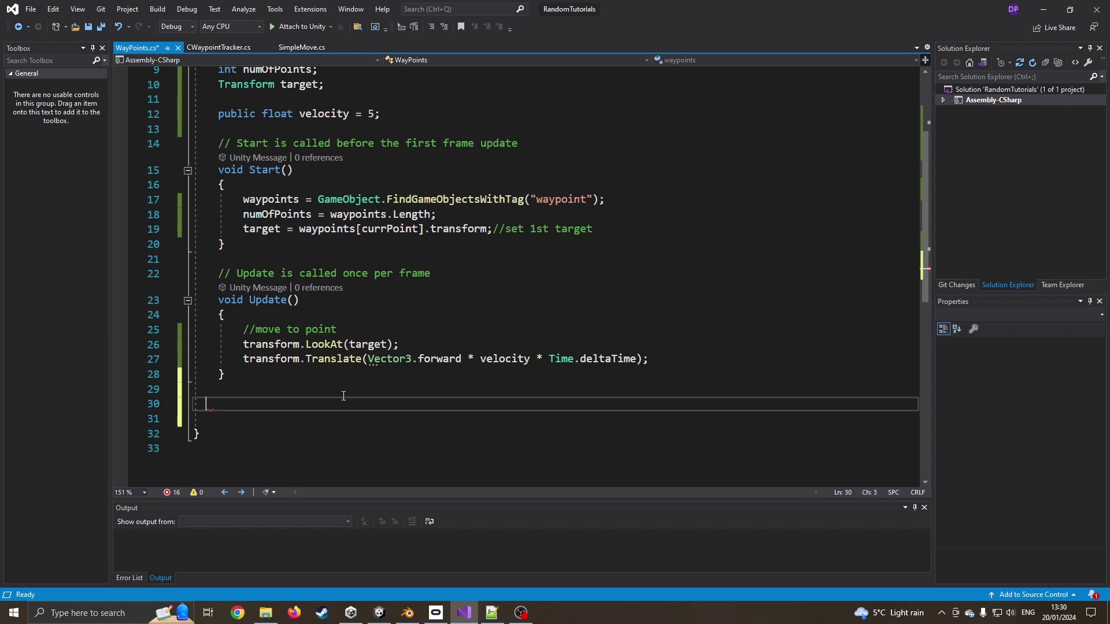
Paste the if block after the Translate line inside Update(), leaving an empty indented body
click(671, 365)
key(Return)
key(Return)
key(Return)
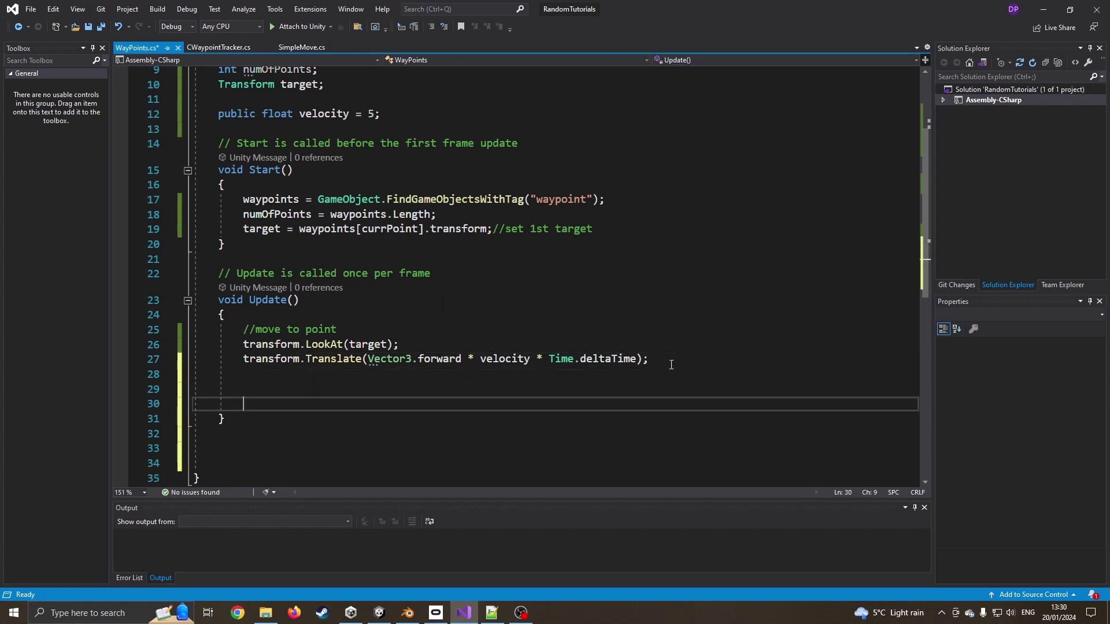
key(ctrl+v)
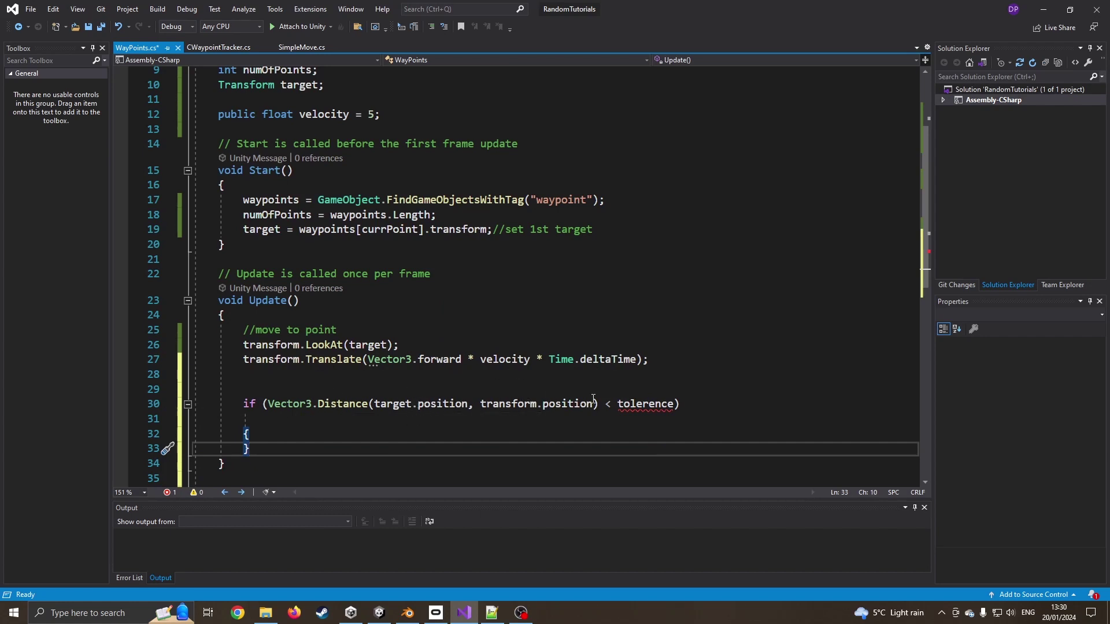
click(617, 403)
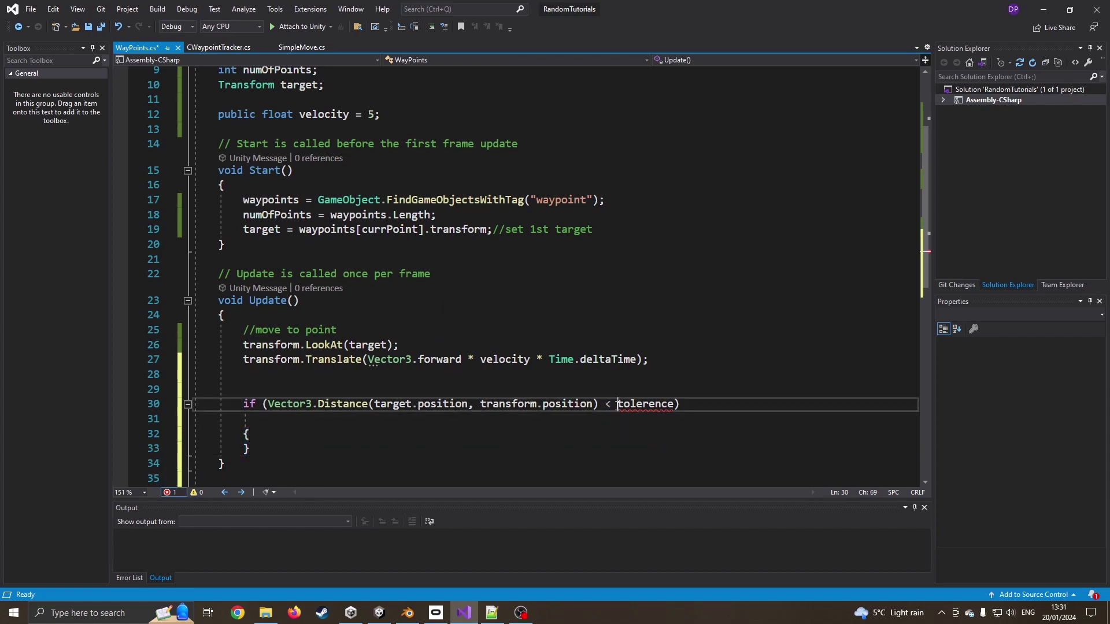
click(255, 420)
key(BackSpace)
key(Down)
key(Return)
Declare 'public float tolerence = 2;' on a new line below the velocity variable
scroll(352, 197, up, 3)
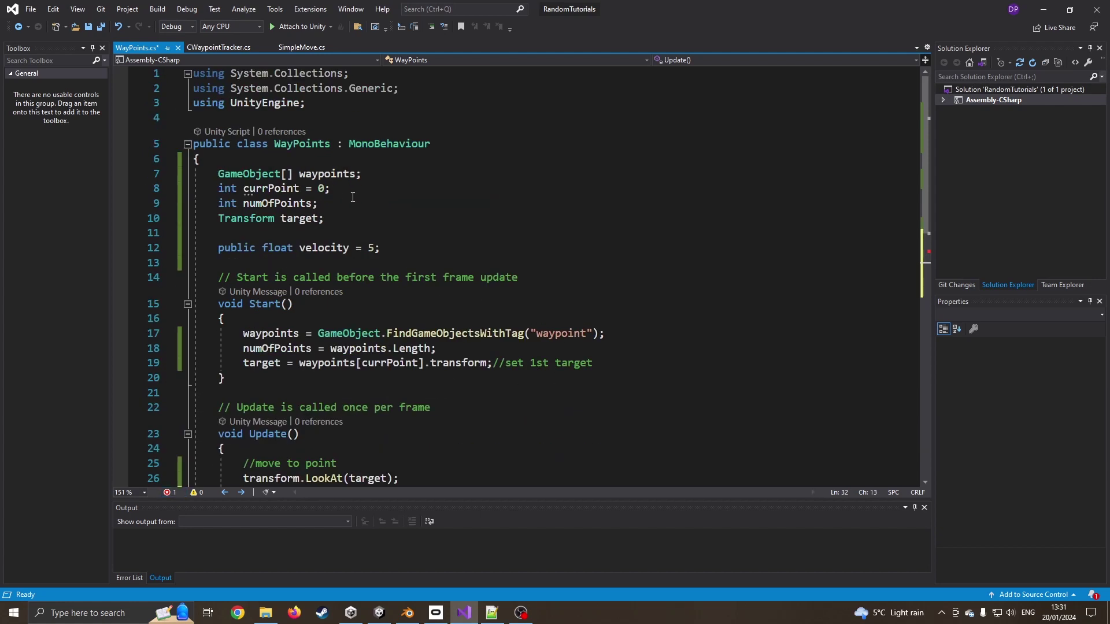
click(383, 241)
key(Return)
text(public floa)
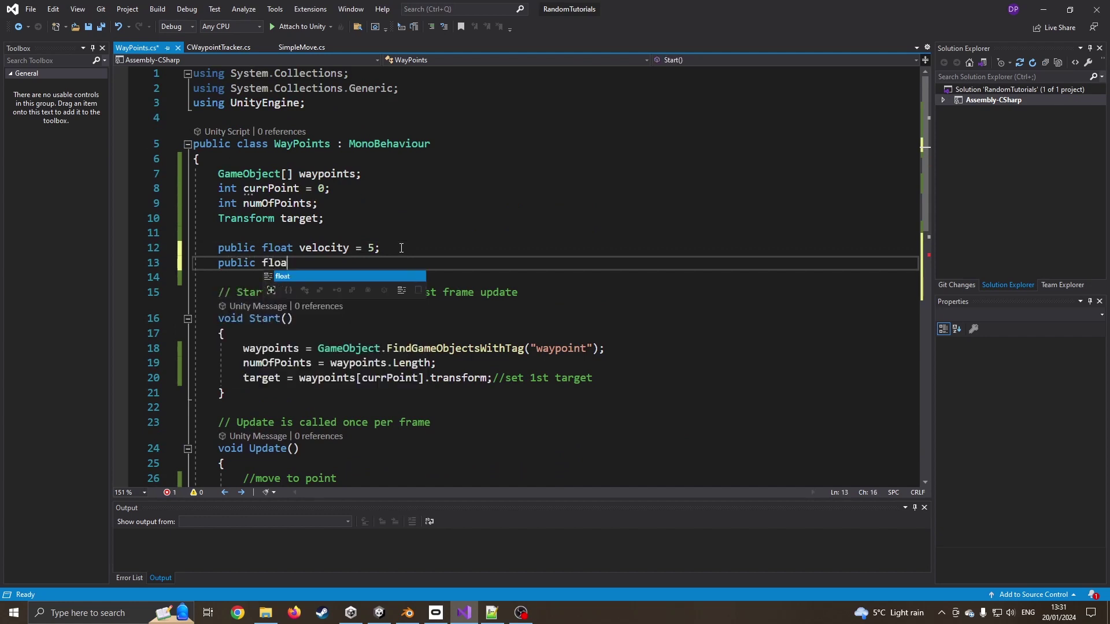
text(t tolen)
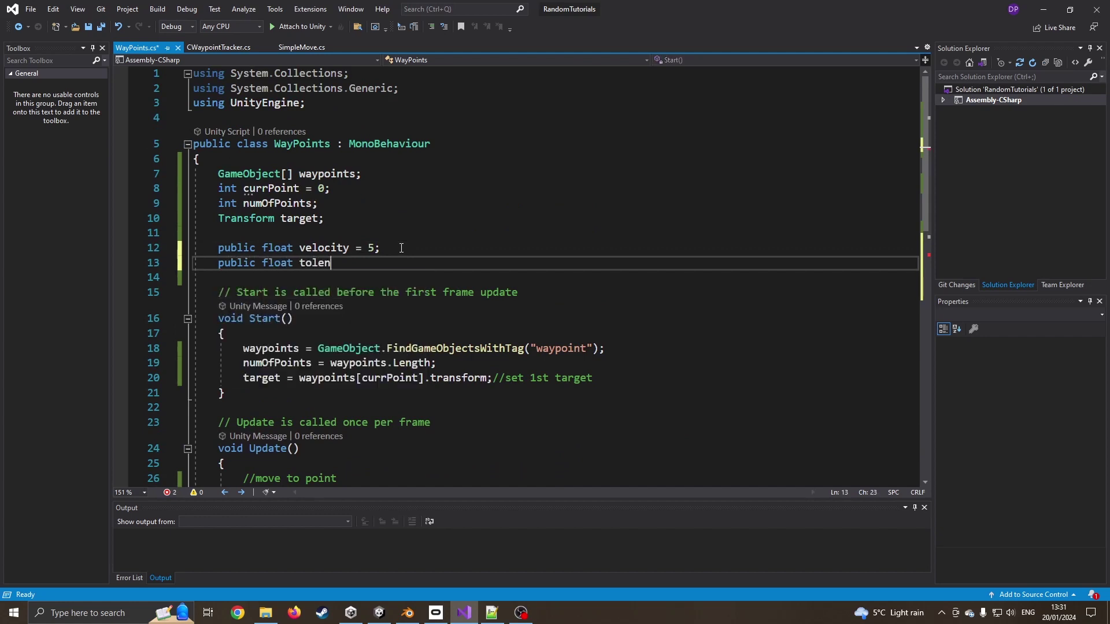
key(BackSpace)
text(rence =)
scroll(479, 305, down, 4)
scroll(480, 305, down, 3)
scroll(480, 305, up, 5)
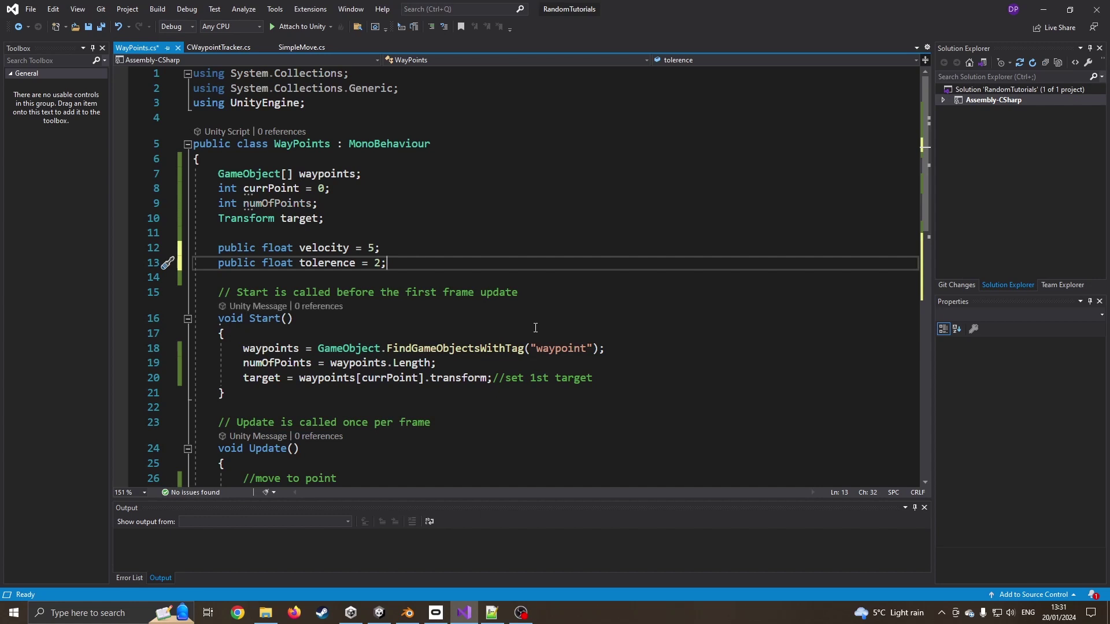
scroll(535, 327, down, 5)
click(295, 357)
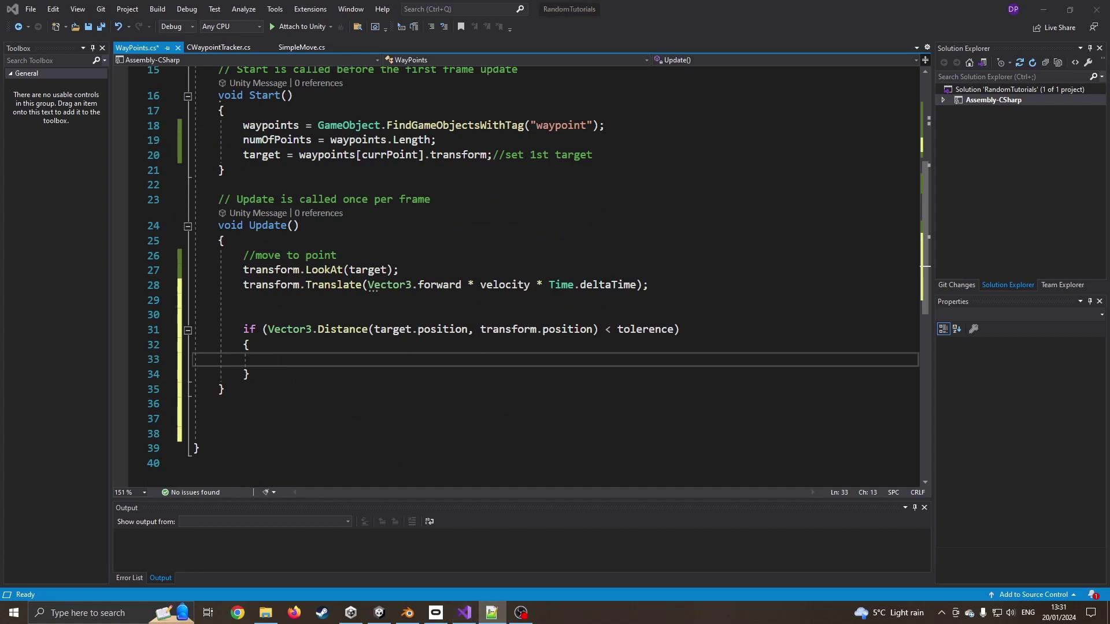
Increment currPoint and wrap it back to 0 once it reaches numOfPoints
click(300, 360)
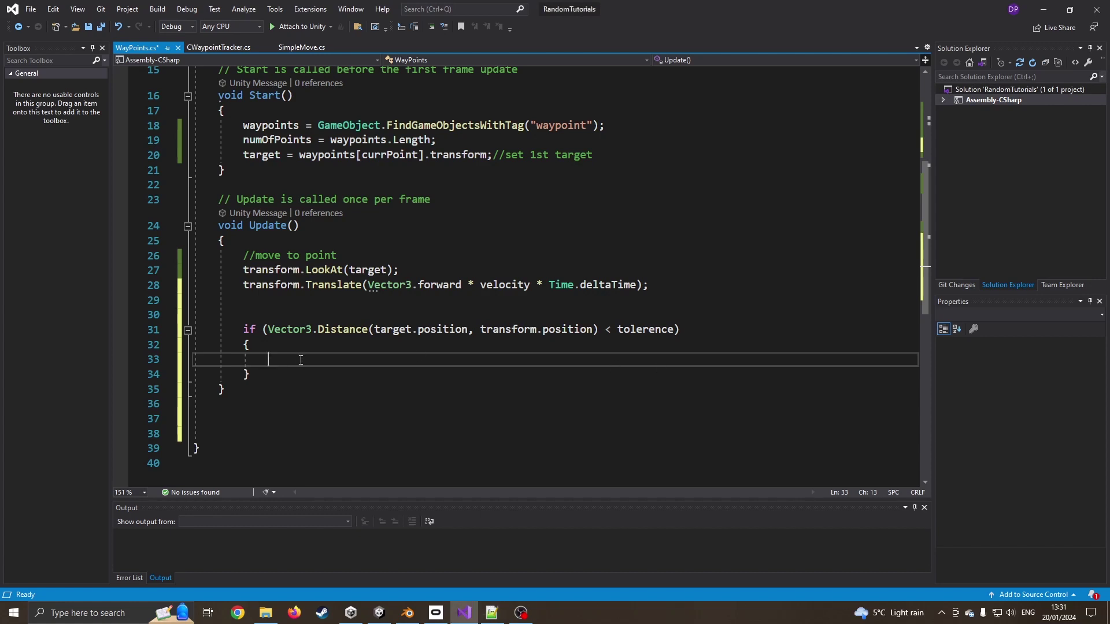
text(currPoint++)
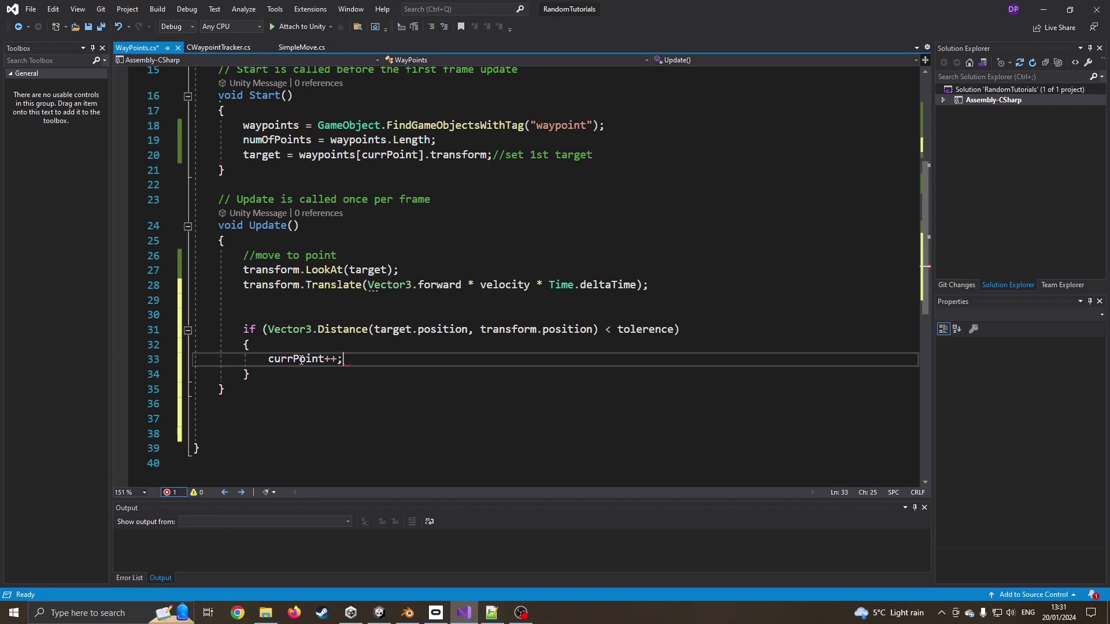
text(;)
key(Return)
text(if())
text(currPoint)
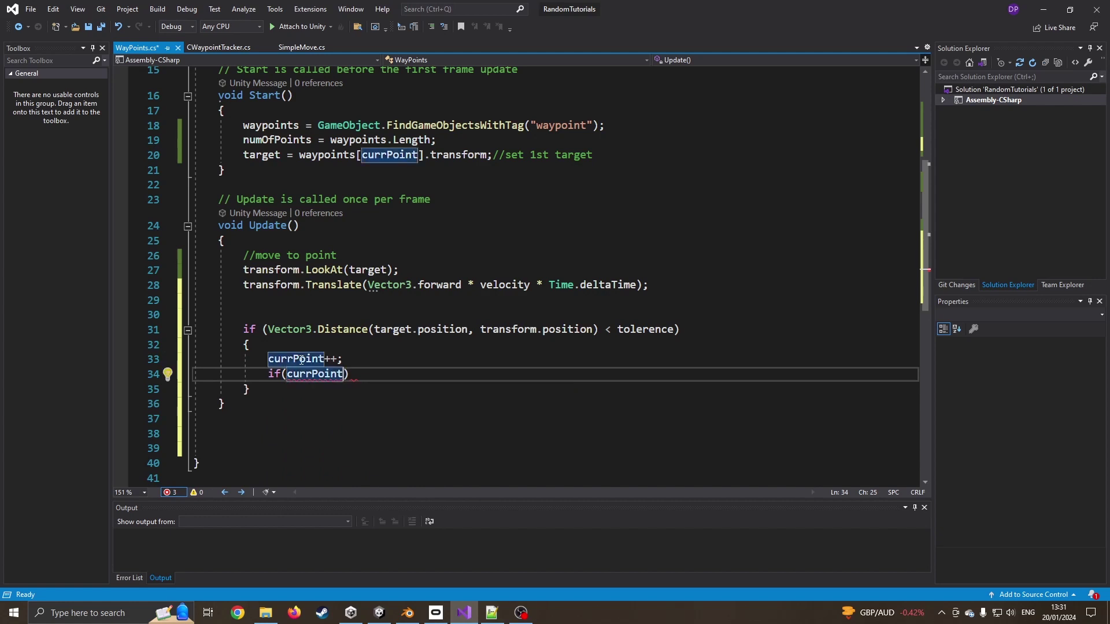
text(>=numOfPoints)
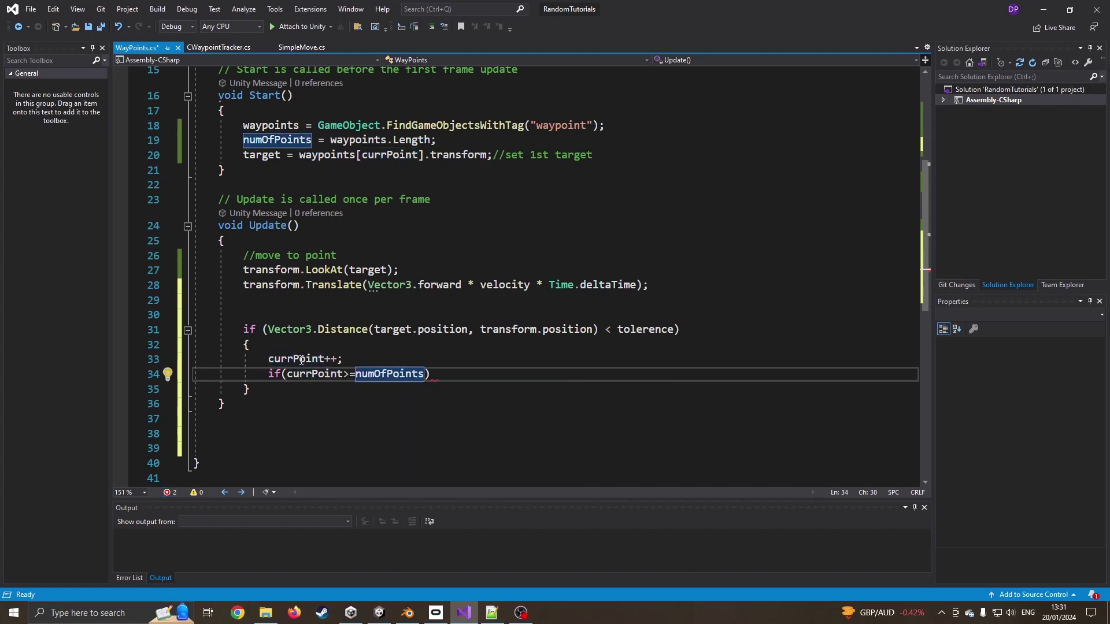
text({)
text(currPoint = 0;)
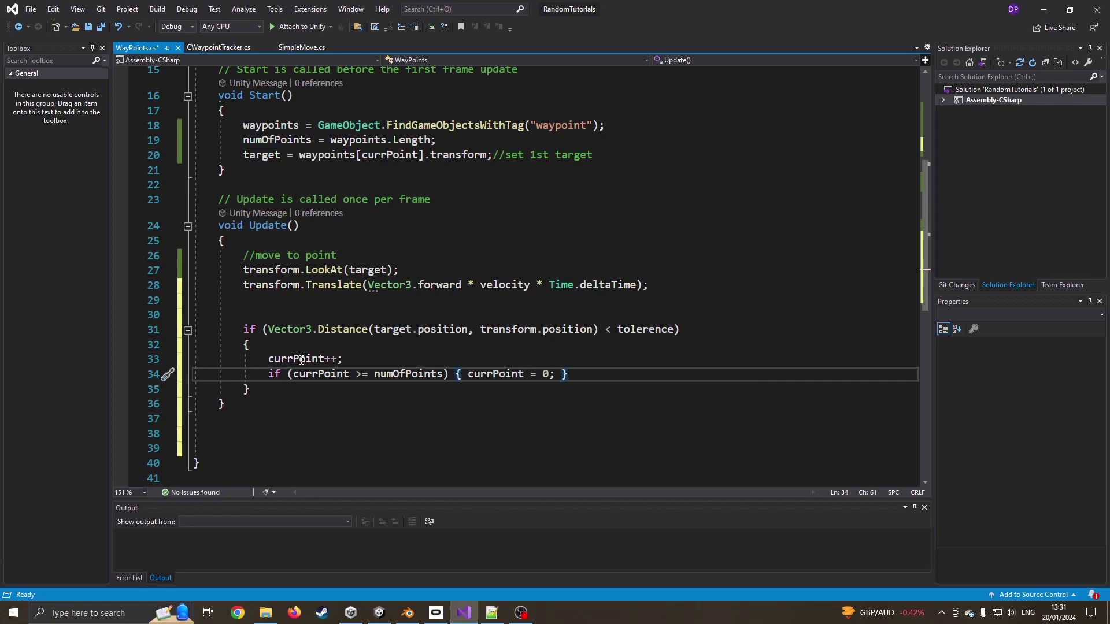
key(shift+Up)
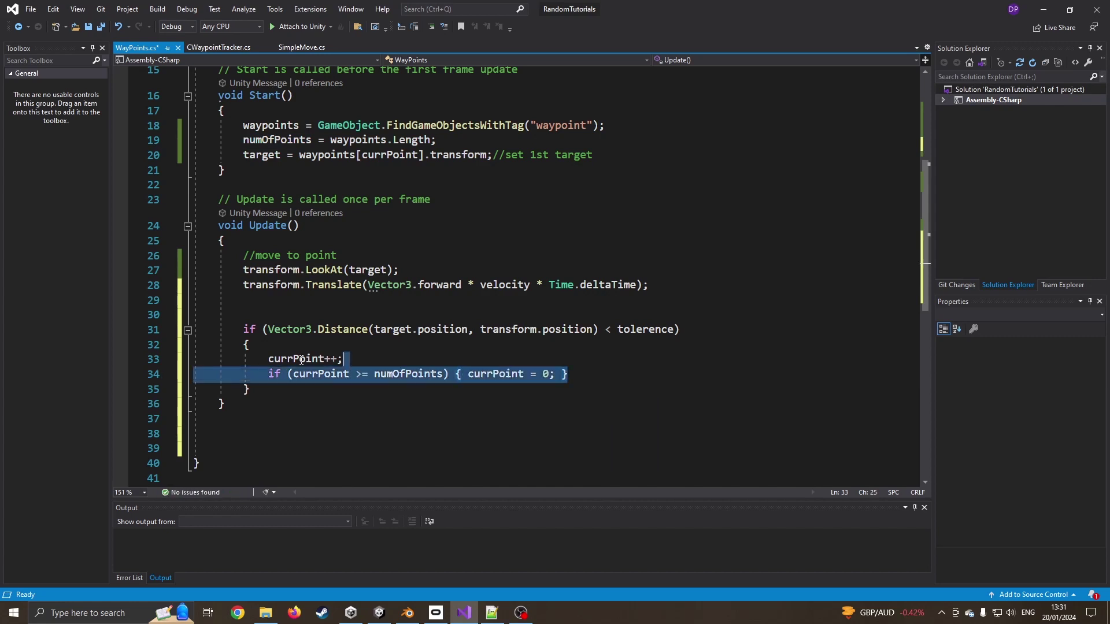
key(shift+Down)
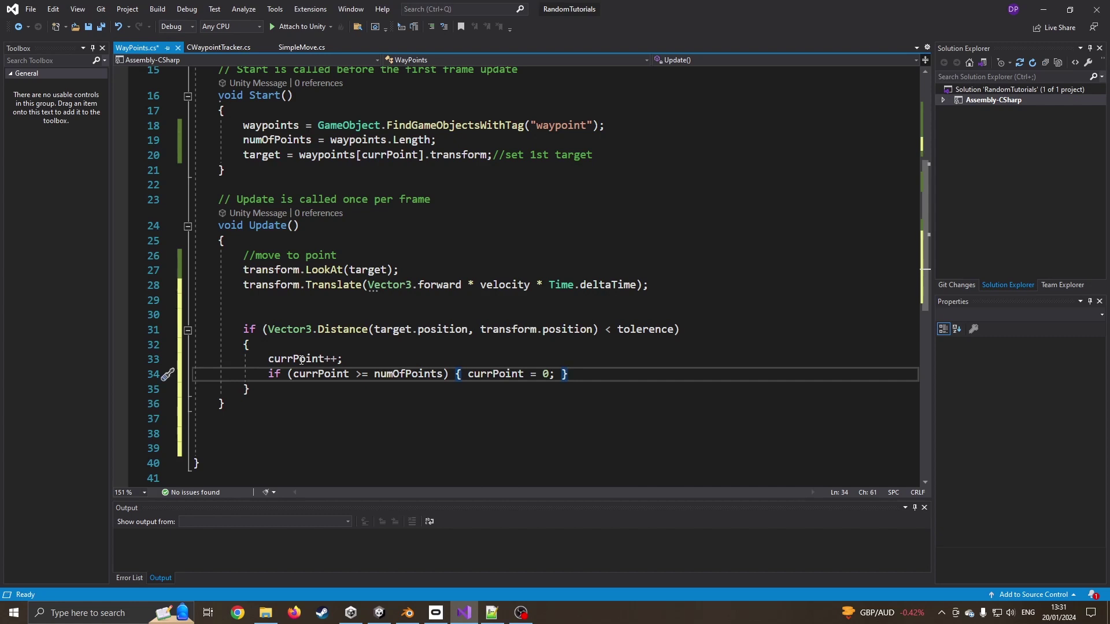
key(Return)
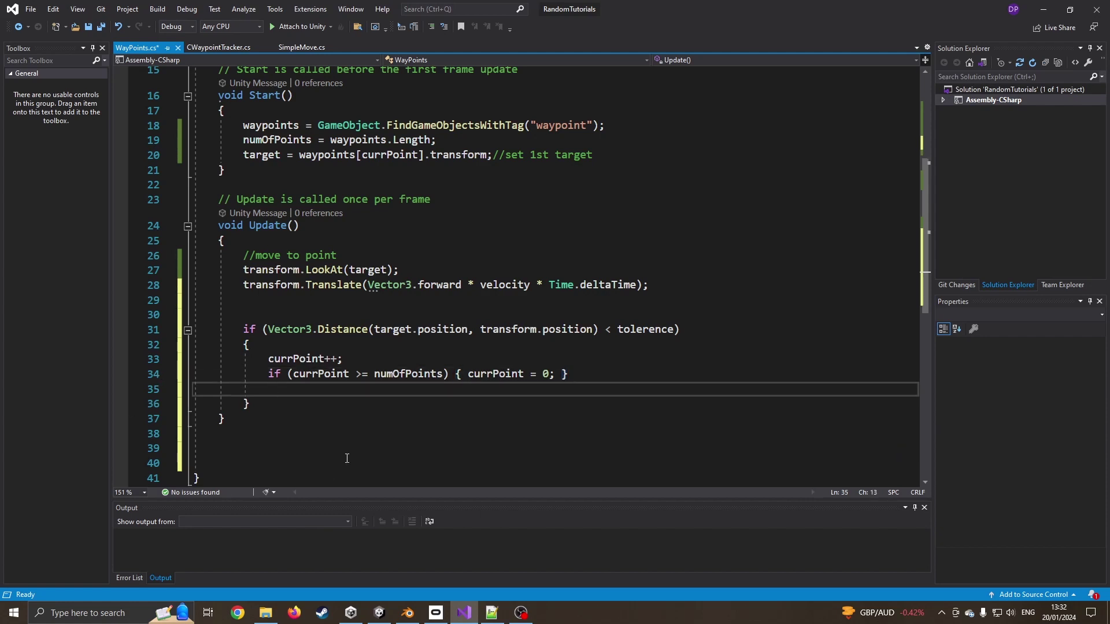
Set target = waypoints[currPoint].transform and save the WayPoints script
text(target)
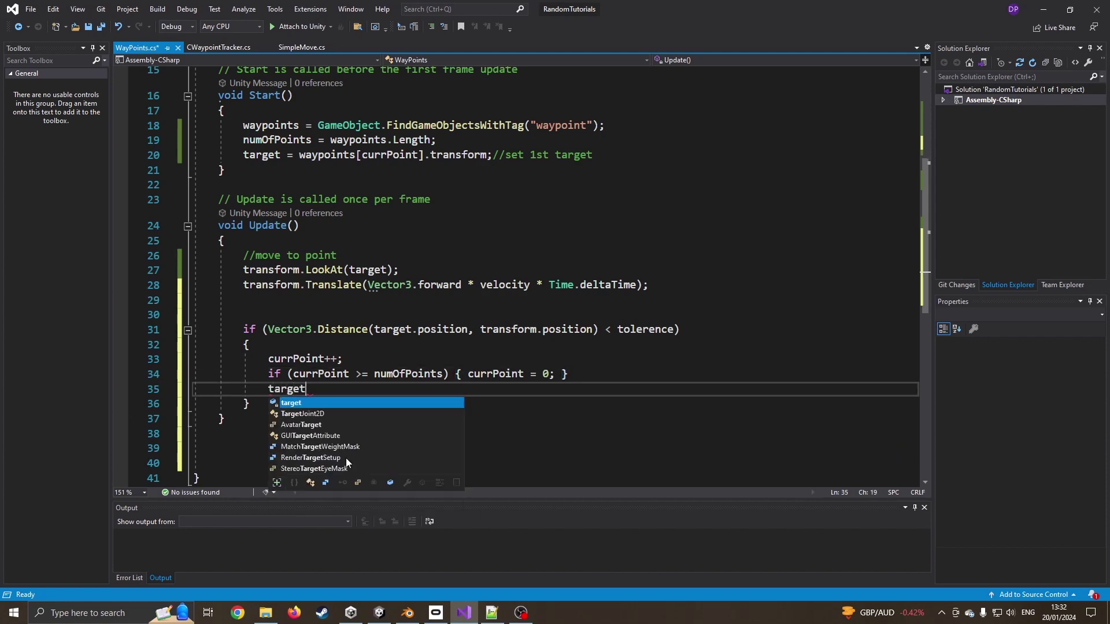
text( = way)
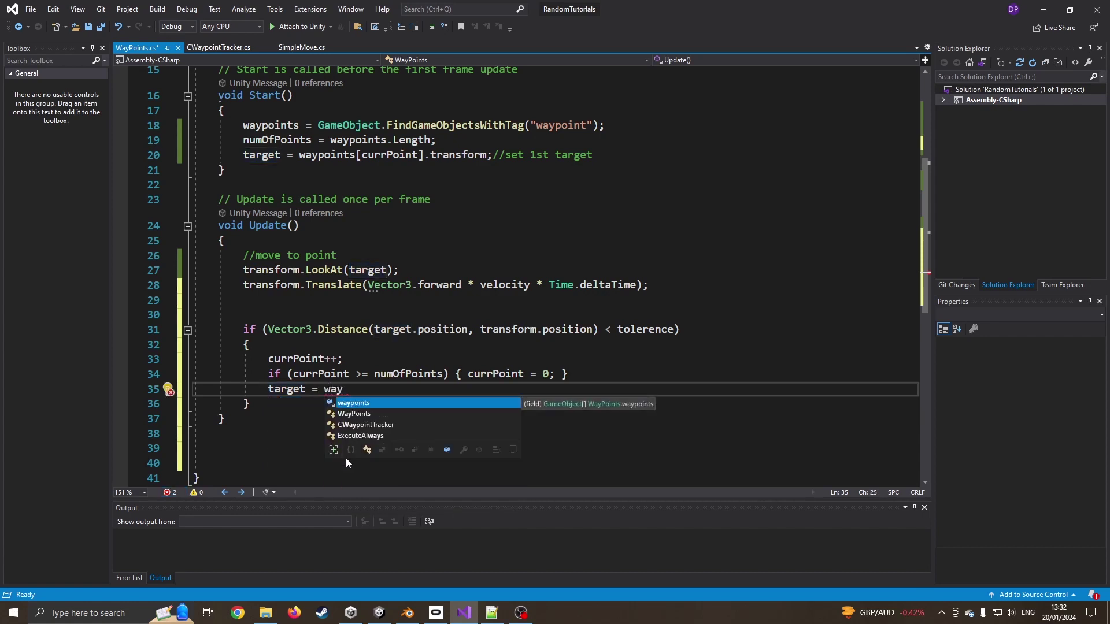
key(Tab)
text([cu)
key(Tab)
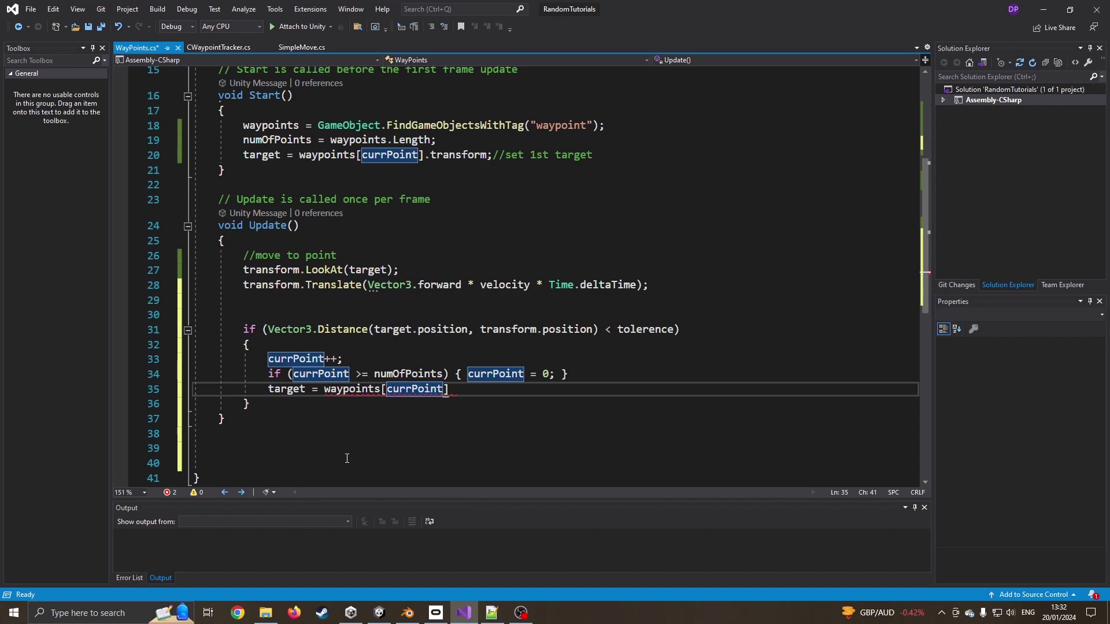
text(].tra)
key(Tab)
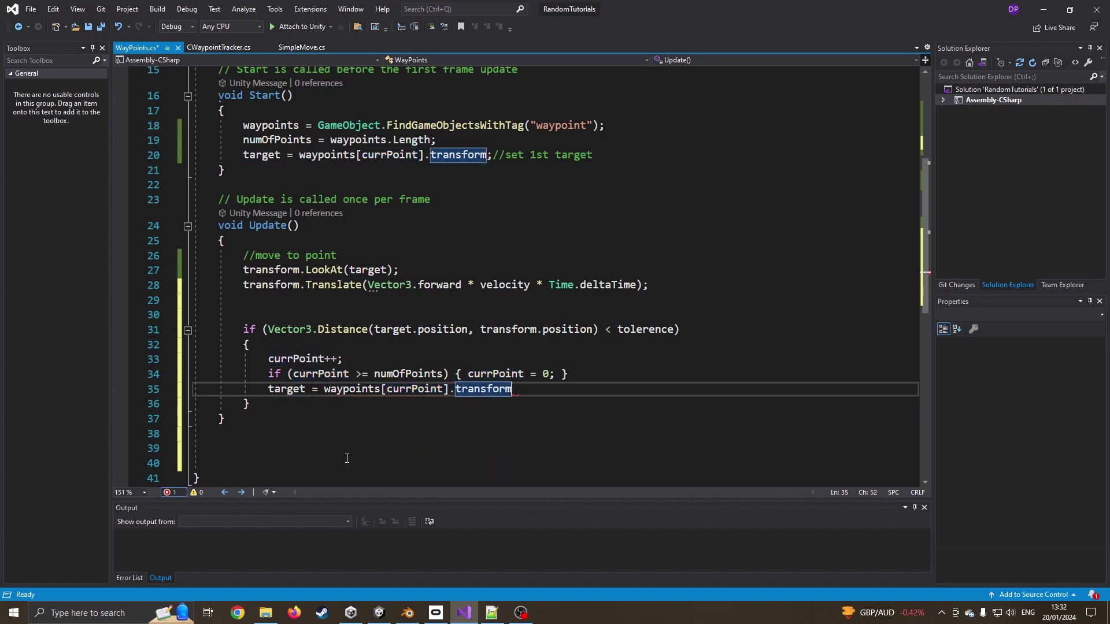
text(;)
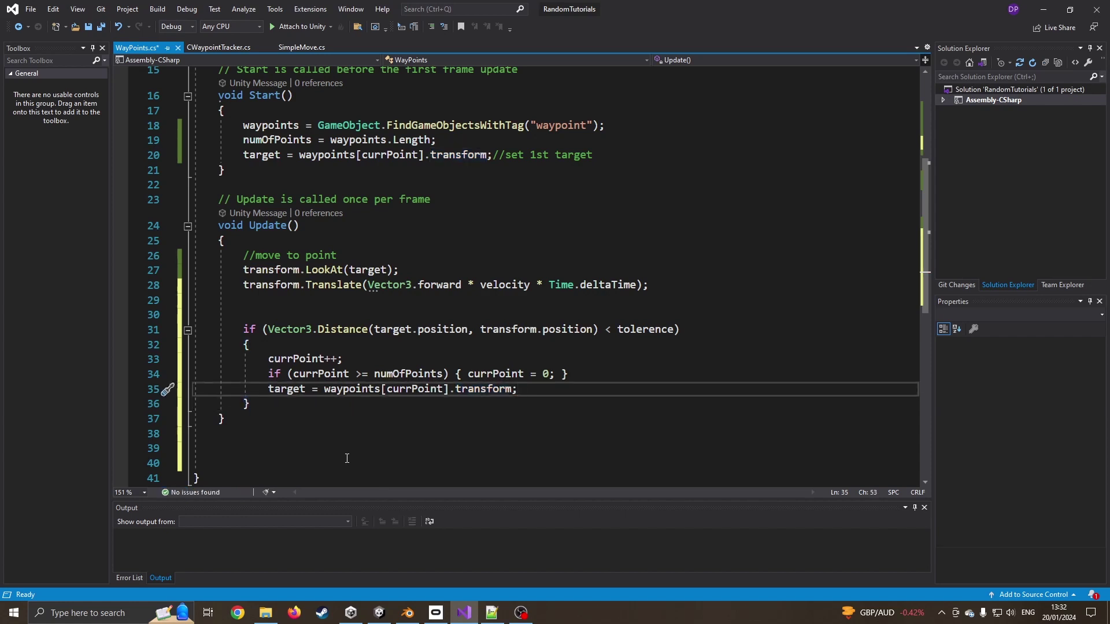
key(ctrl+s)
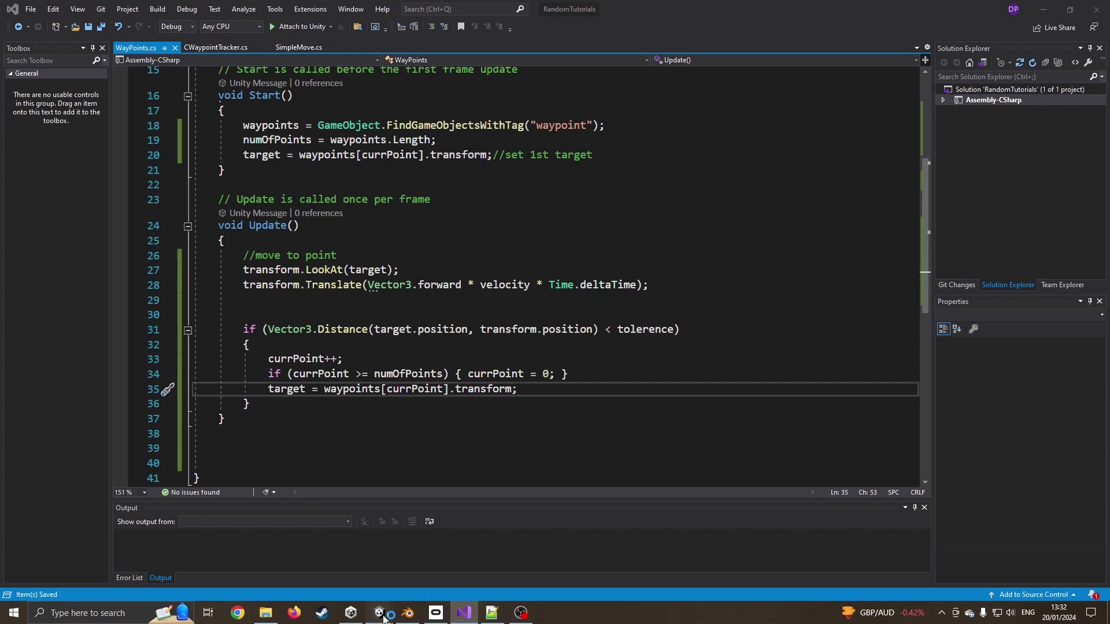
Play the Unity scene and watch the sphere travel between the corner capsule waypoints
click(333, 565)
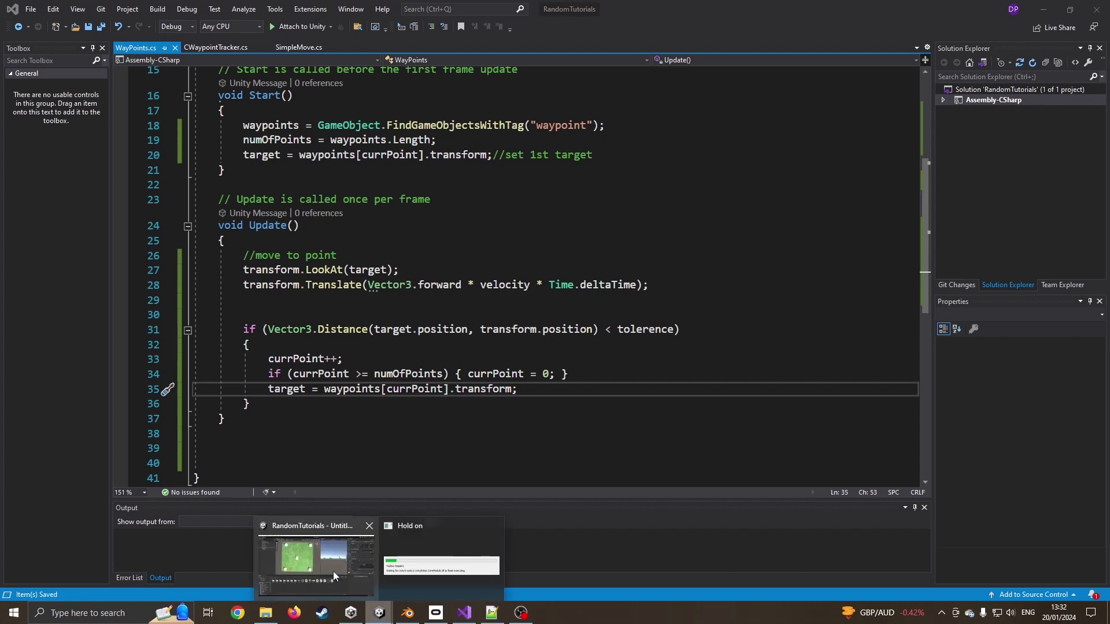
click(322, 563)
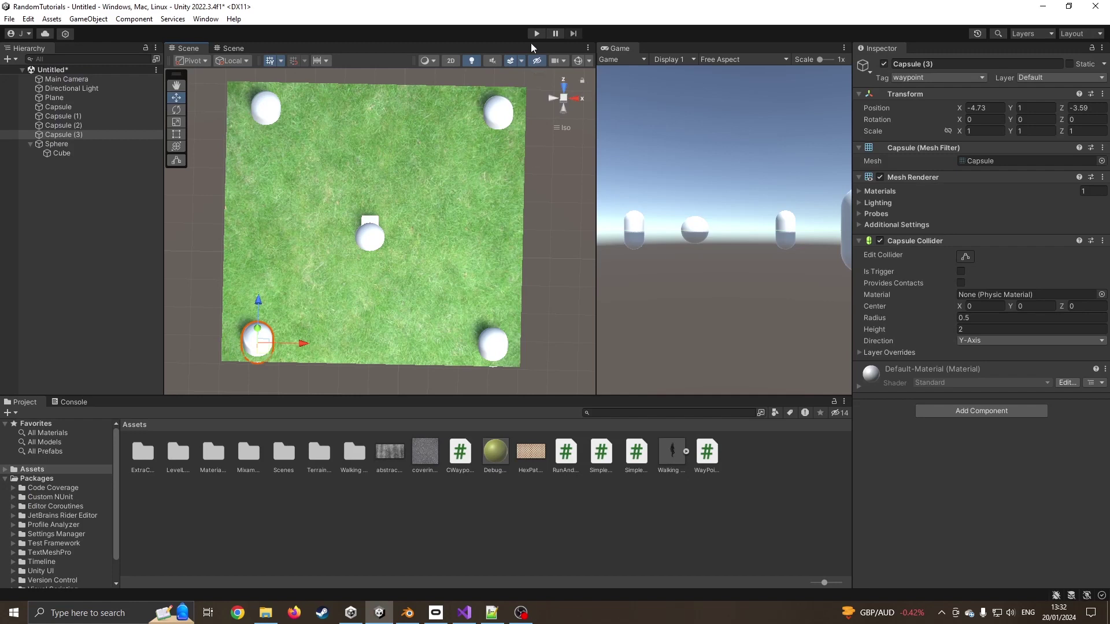
click(536, 33)
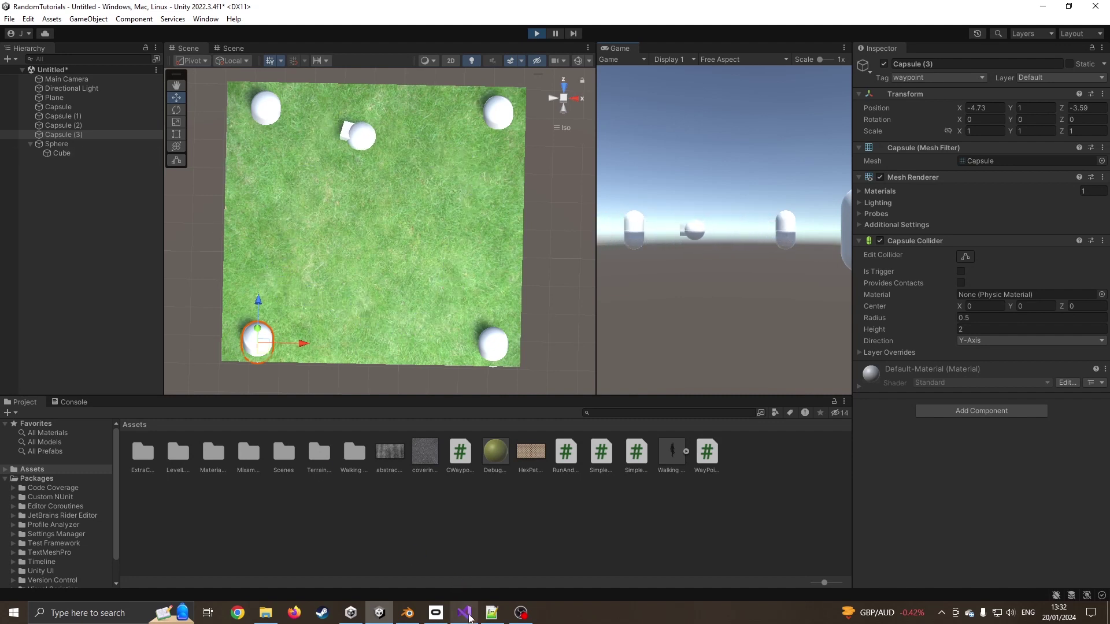
click(463, 612)
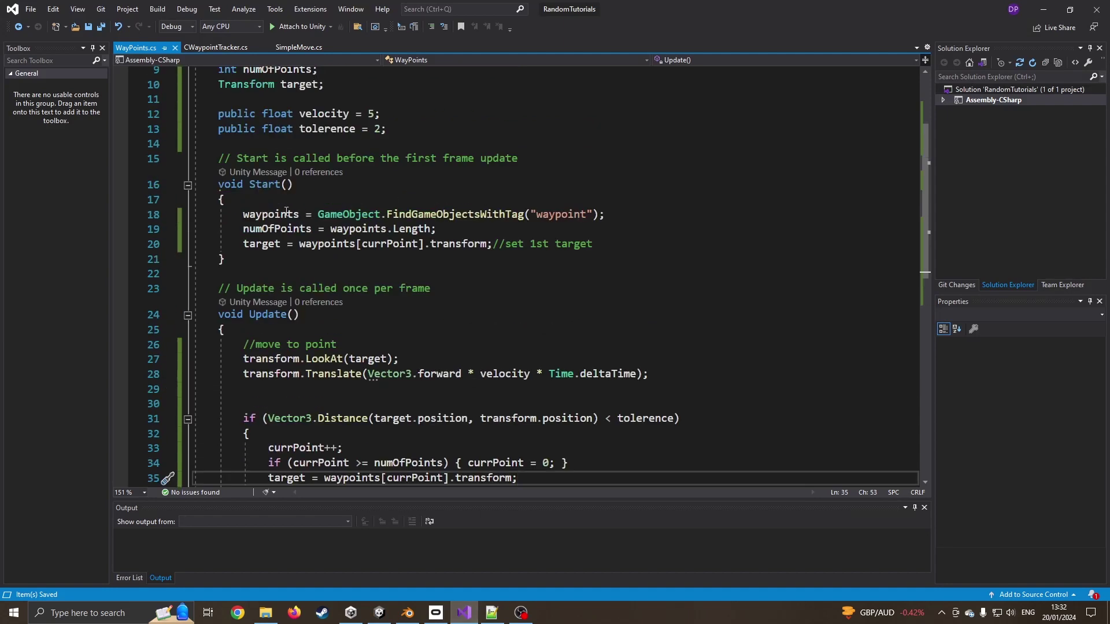
mouse_move(403, 217)
click(1047, 9)
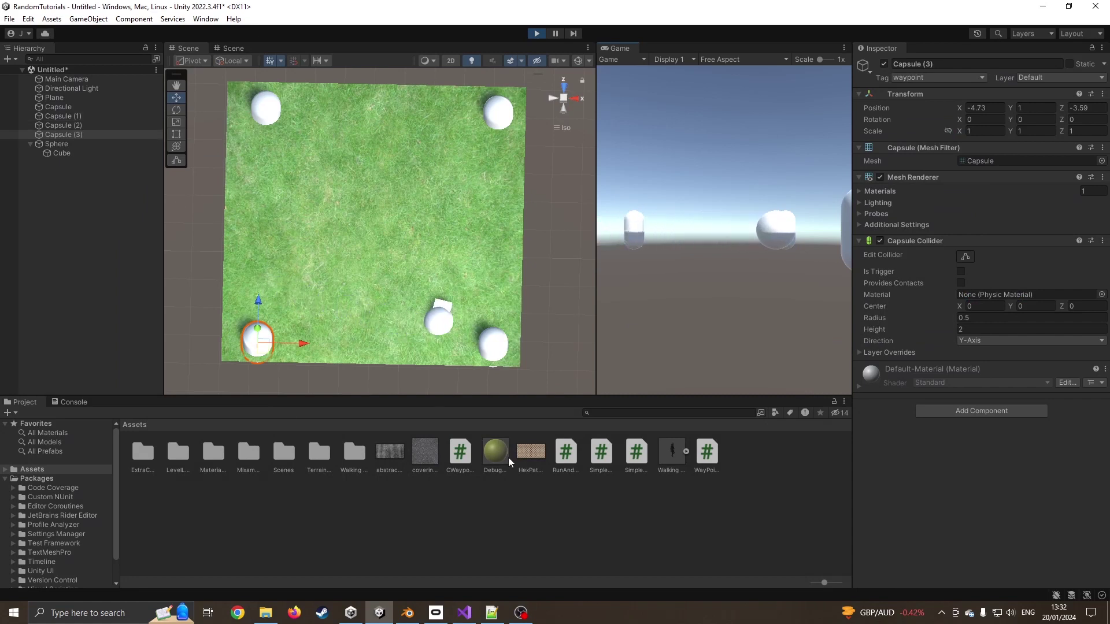
Exit Play mode with Ctrl+P so the sphere resets to the plane's centre
key(ctrl+p)
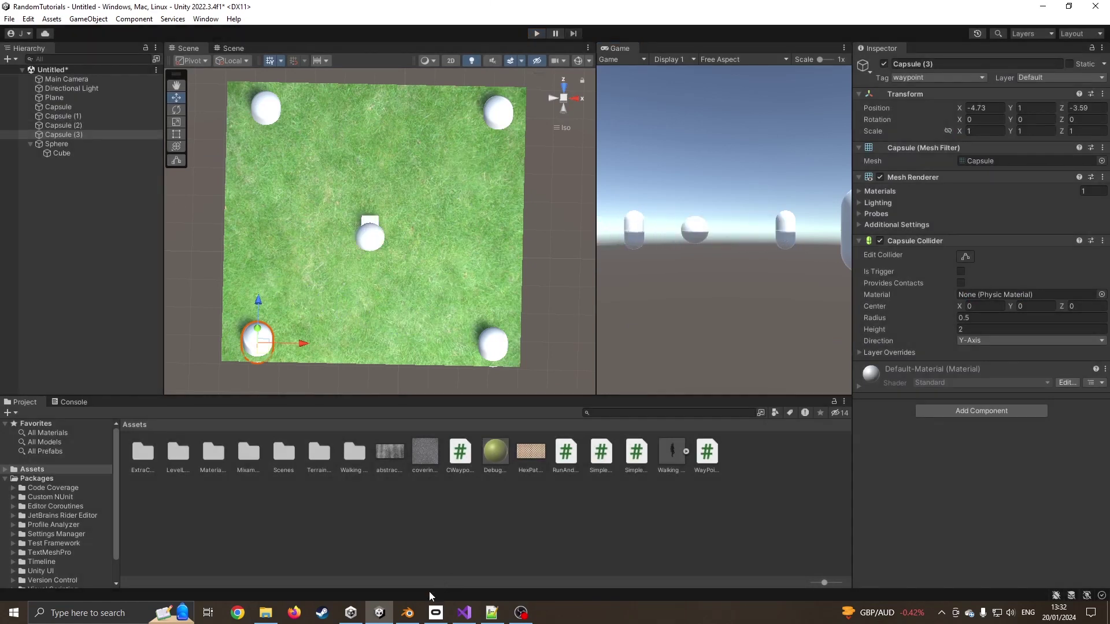
mouse_move(409, 615)
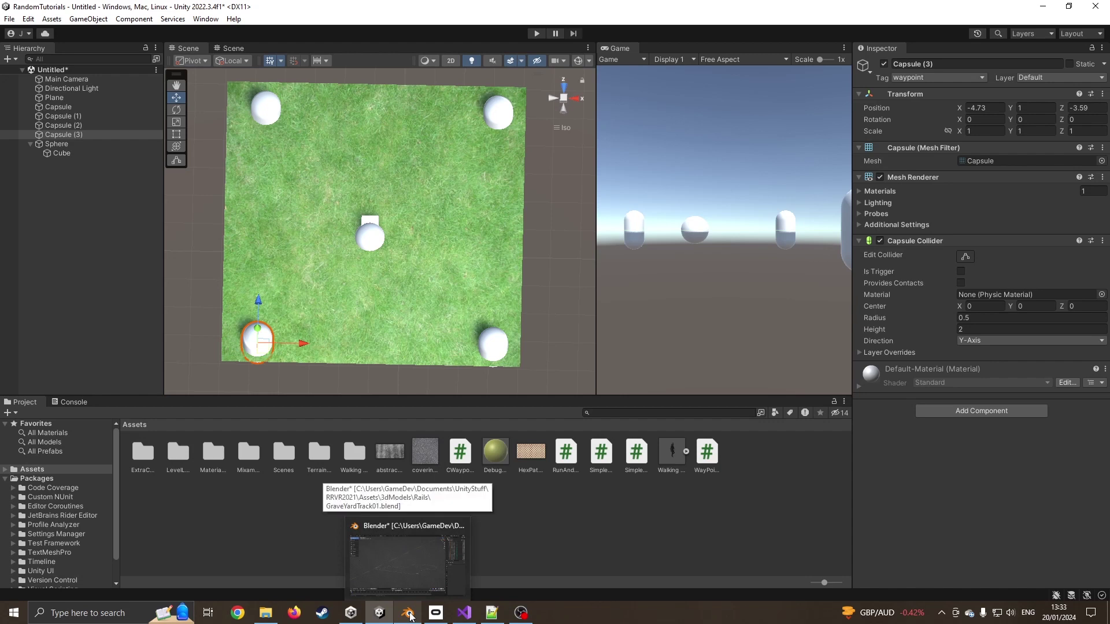
Zoom and orbit Blender's view around the curved rail track, selecting marker waypoint.018
click(410, 616)
scroll(320, 364, up, 5)
shift+middle_drag(320, 364, 811, 374)
scroll(373, 369, up, 5)
shift+middle_drag(321, 414, 420, 298)
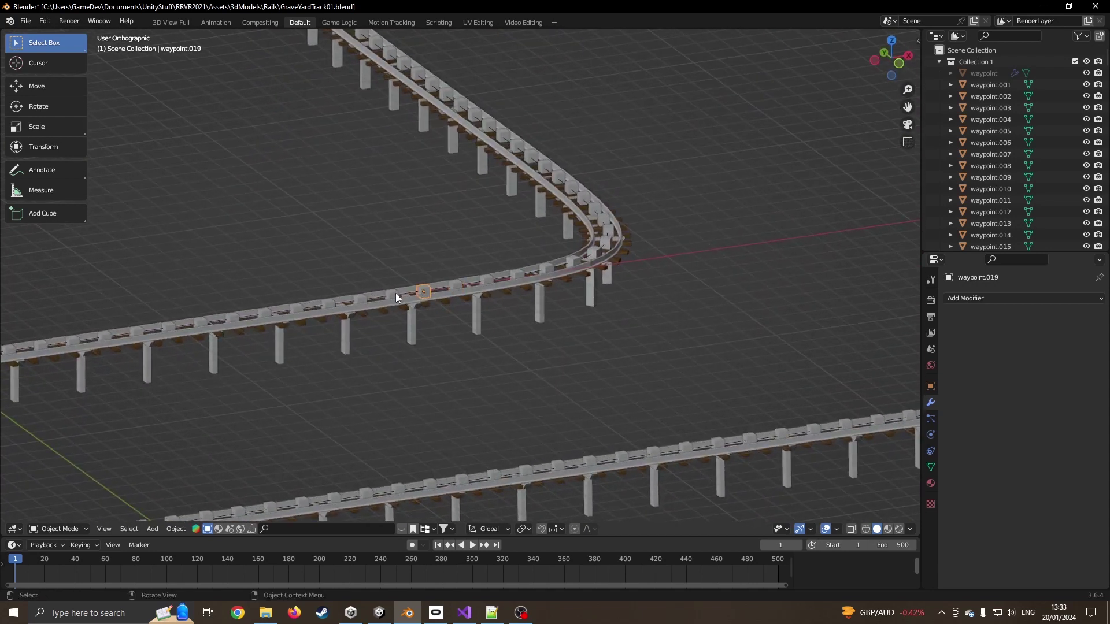
click(398, 294)
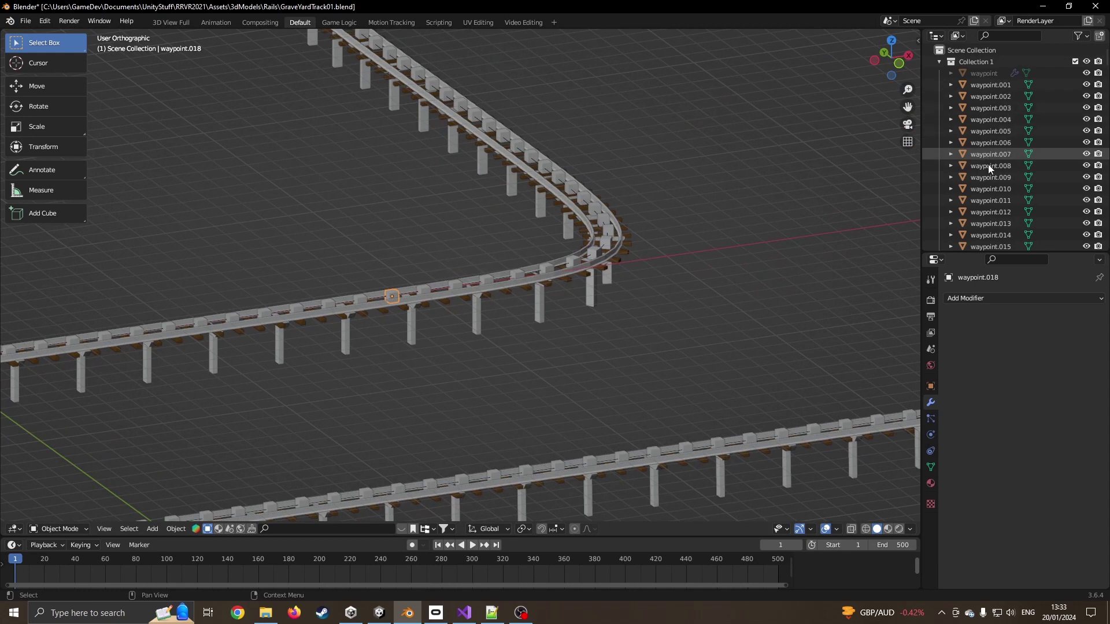
middle_drag(626, 296, 889, 202)
middle_drag(549, 282, 535, 291)
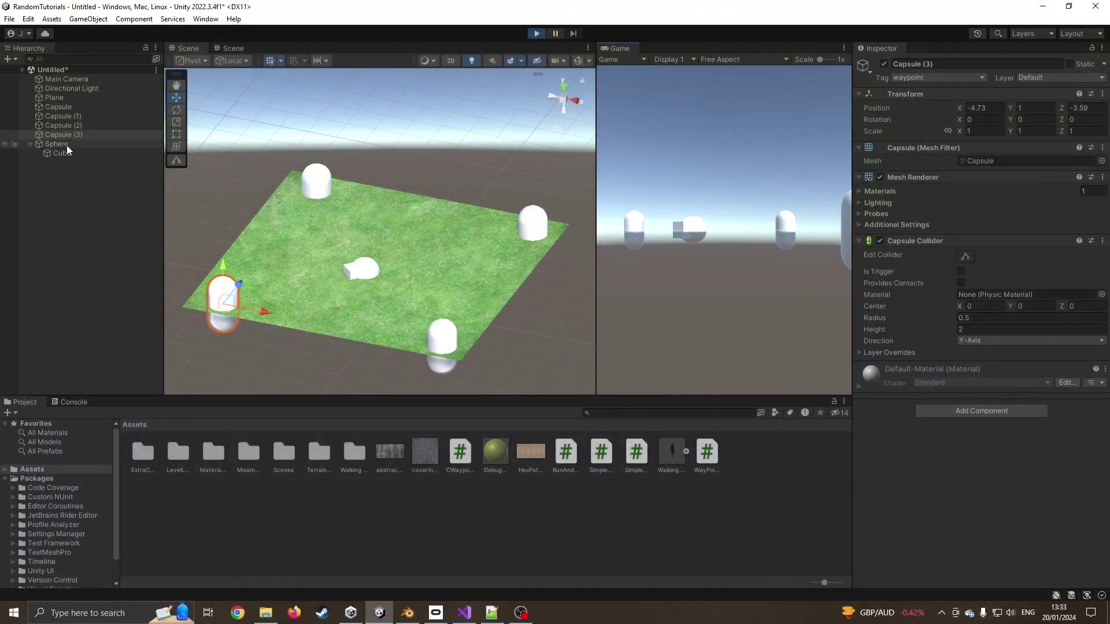
Select the Sphere and scrub its Way Points Tolerance from 2 down to 1.08
click(67, 146)
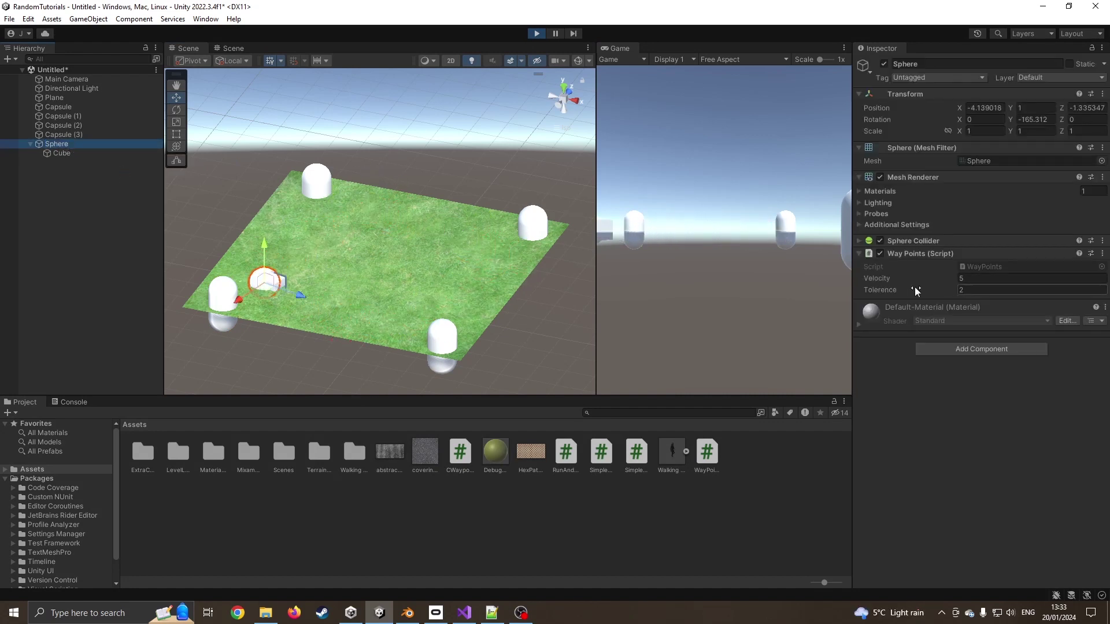
drag(914, 286, 895, 289)
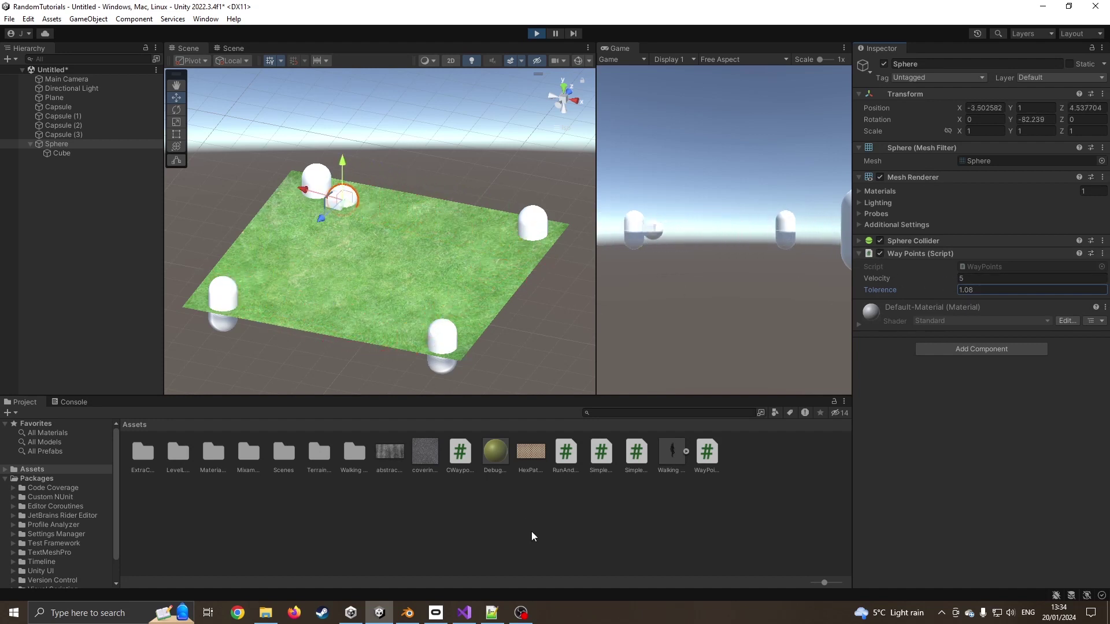
Paste 'public bool smooth = false;' and 'public float rotSpeed = 5;' below the tolerence field
click(464, 612)
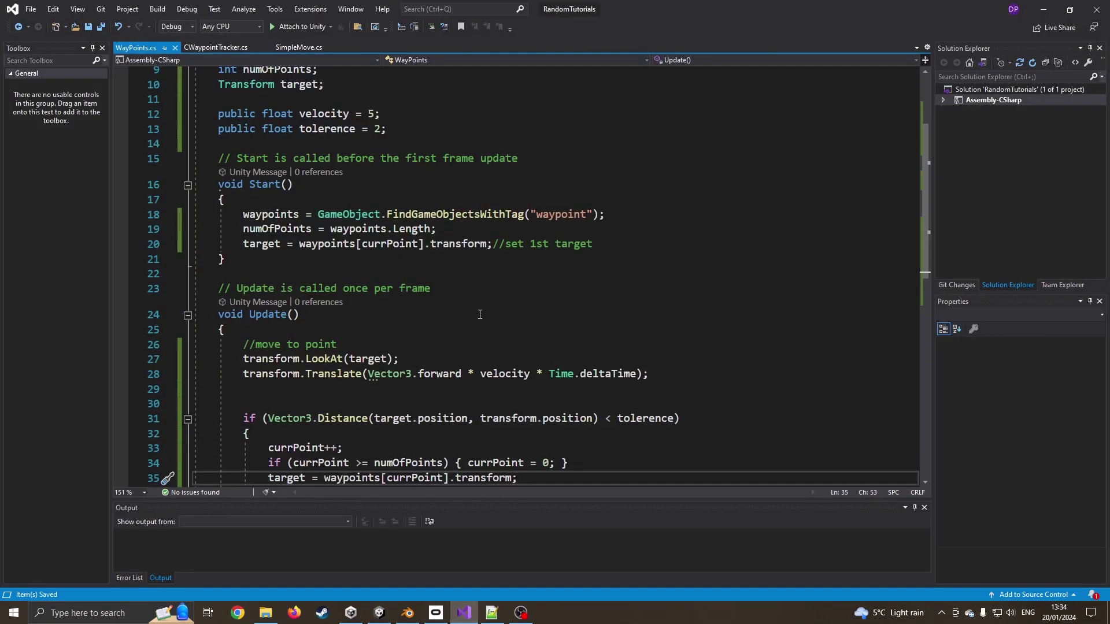
scroll(478, 306, down, 2)
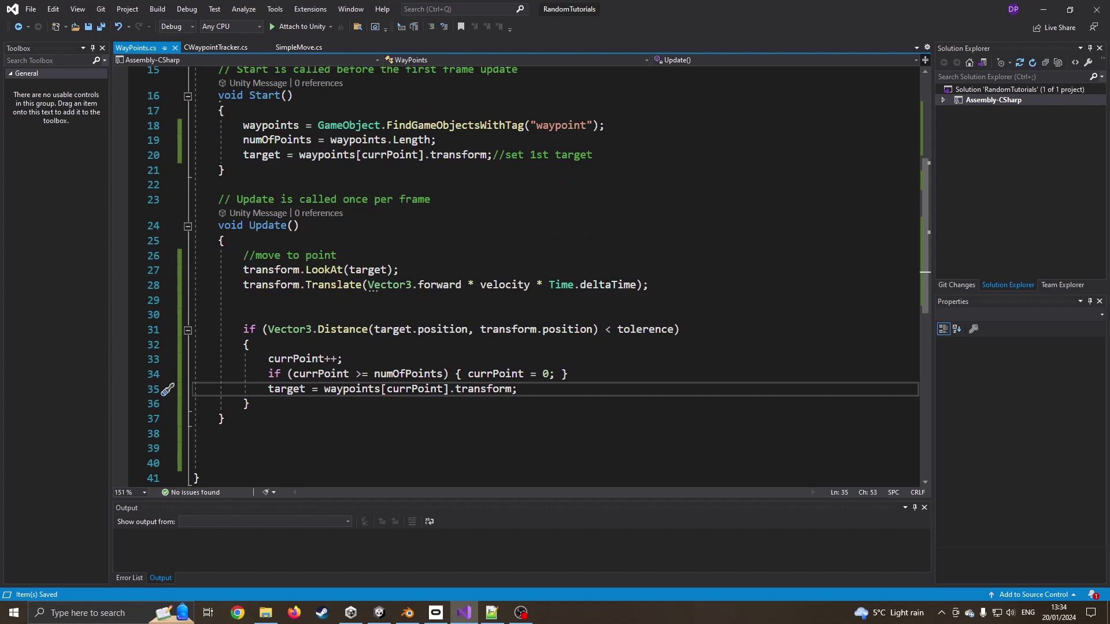
scroll(408, 263, up, 5)
click(408, 263)
key(Return)
key(Return)
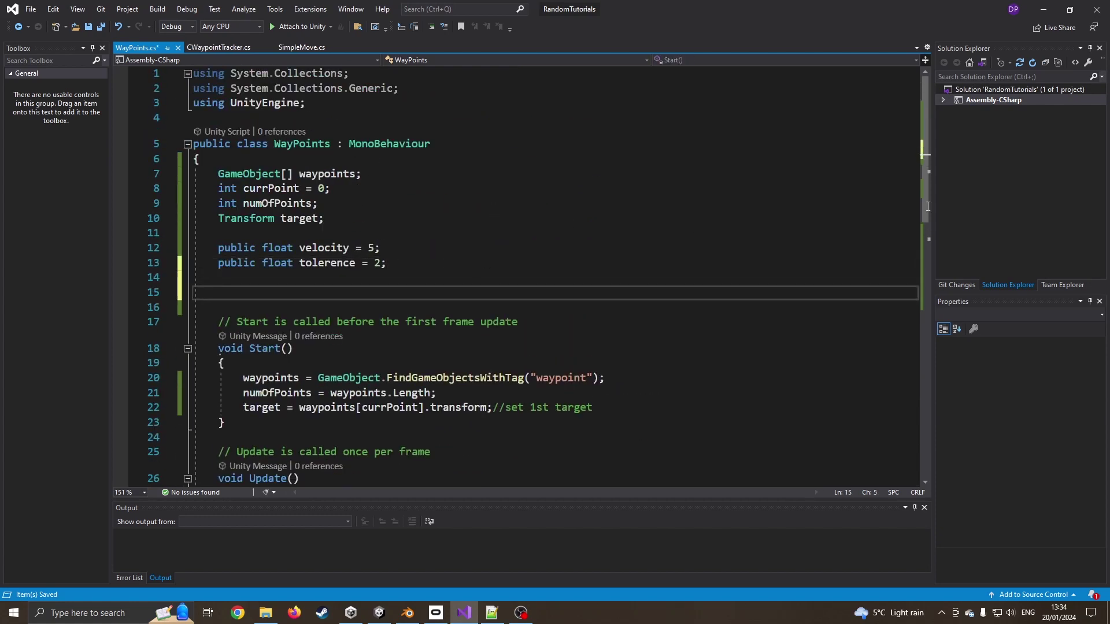
key(alt+Tab)
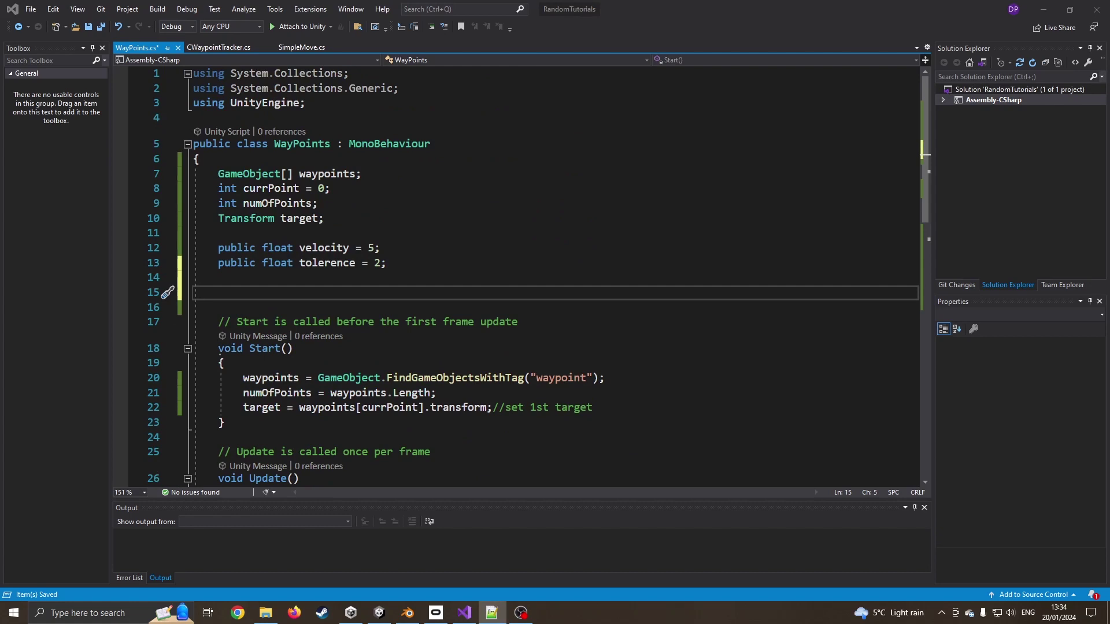
key(alt+Tab)
text(public bool smooth = false; public float rotSpeed = 5;)
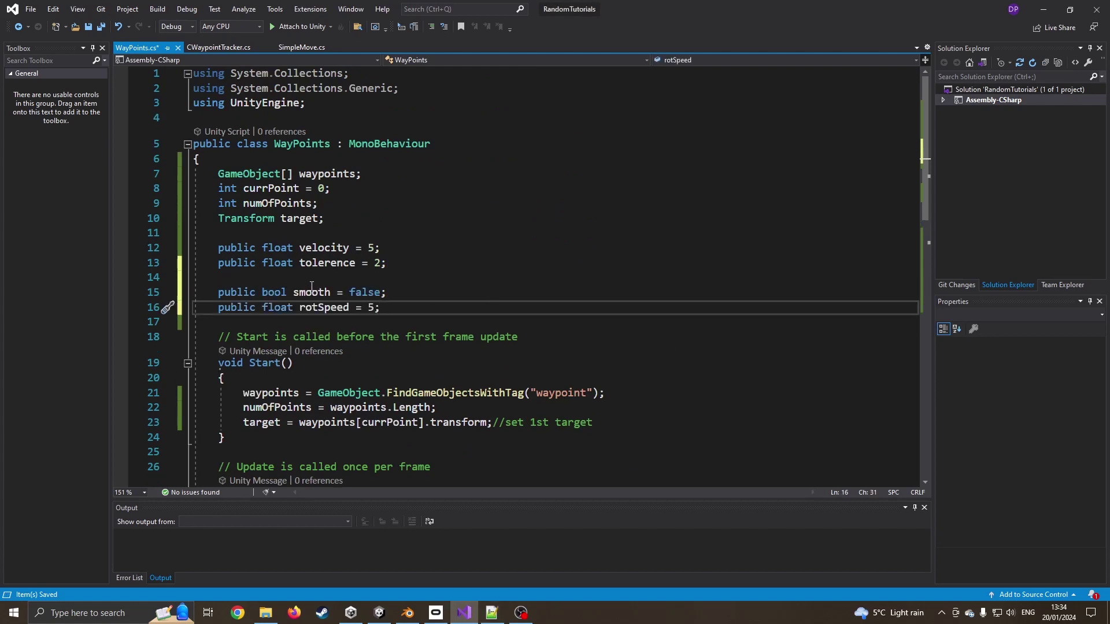
drag(392, 294, 346, 293)
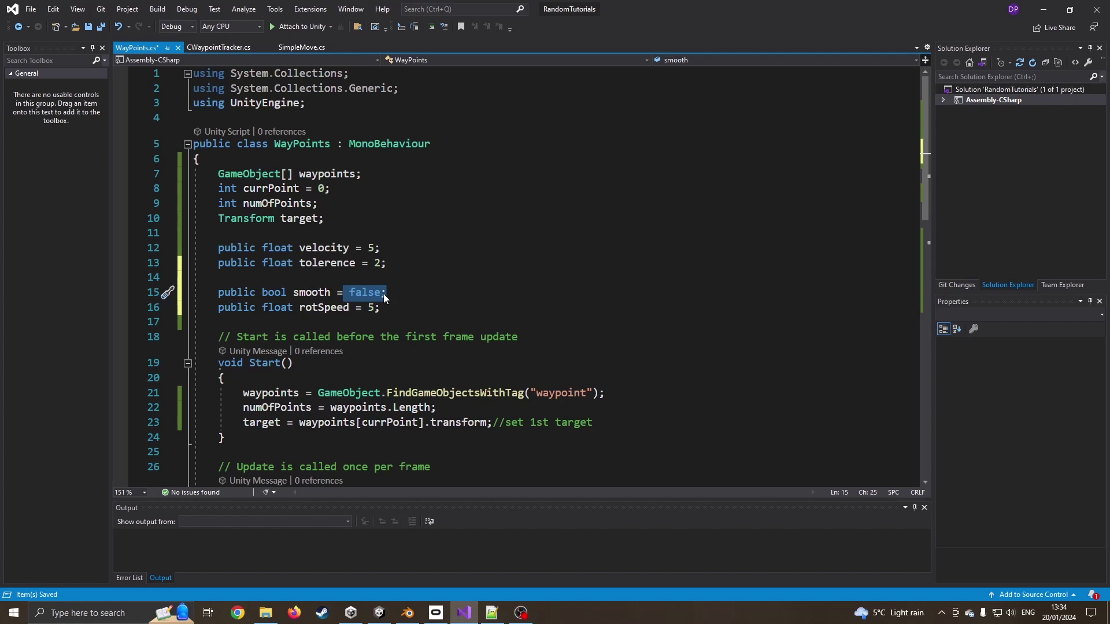
click(403, 293)
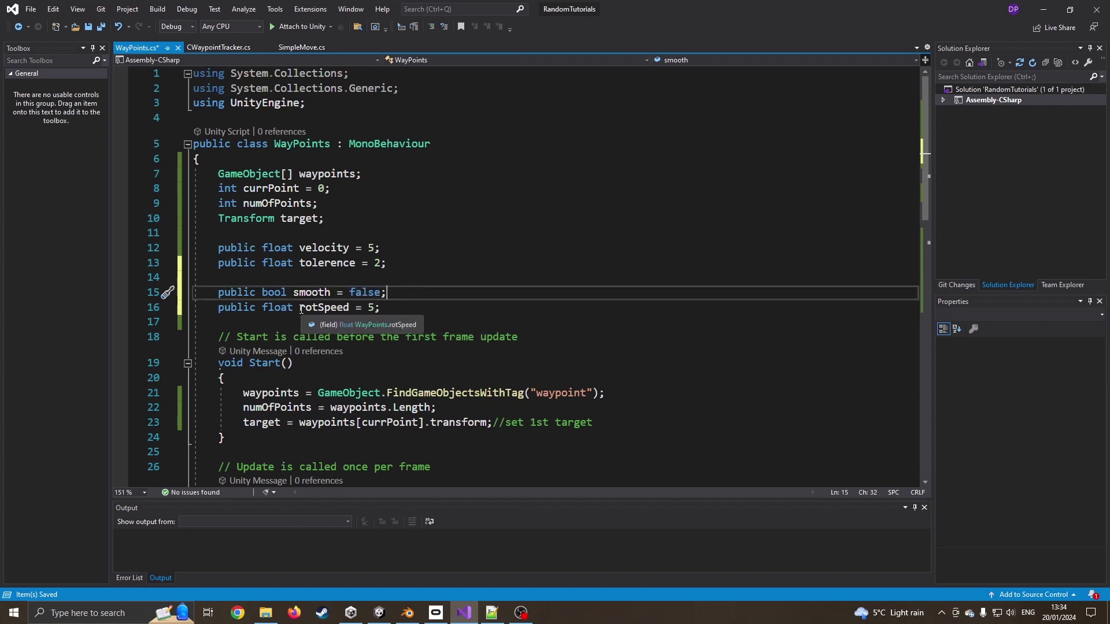
drag(299, 307, 224, 305)
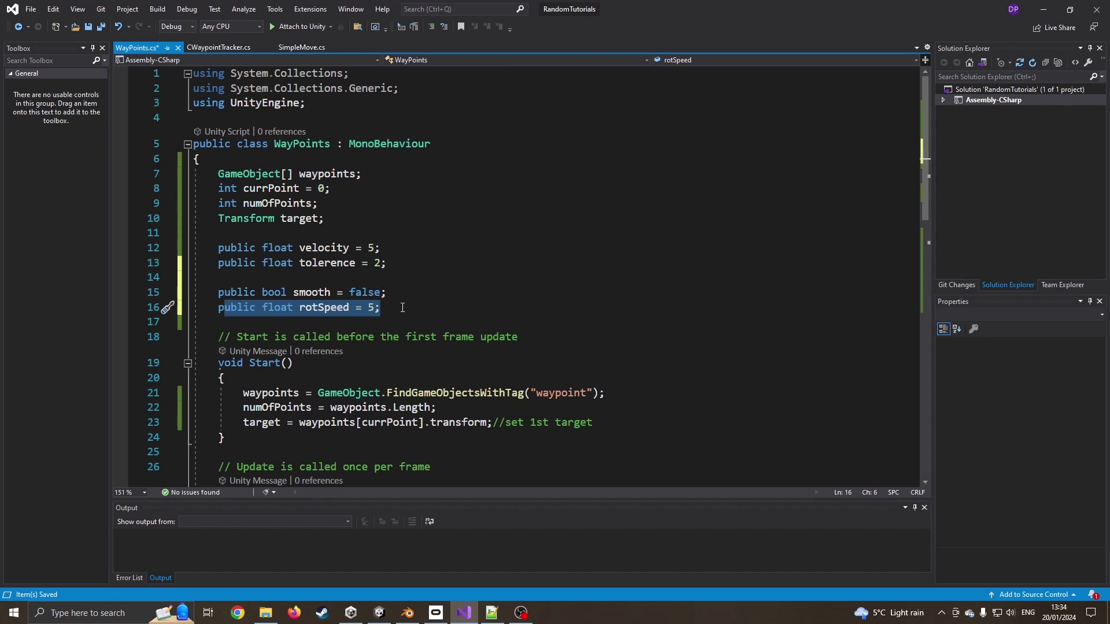
click(401, 308)
double_click(373, 309)
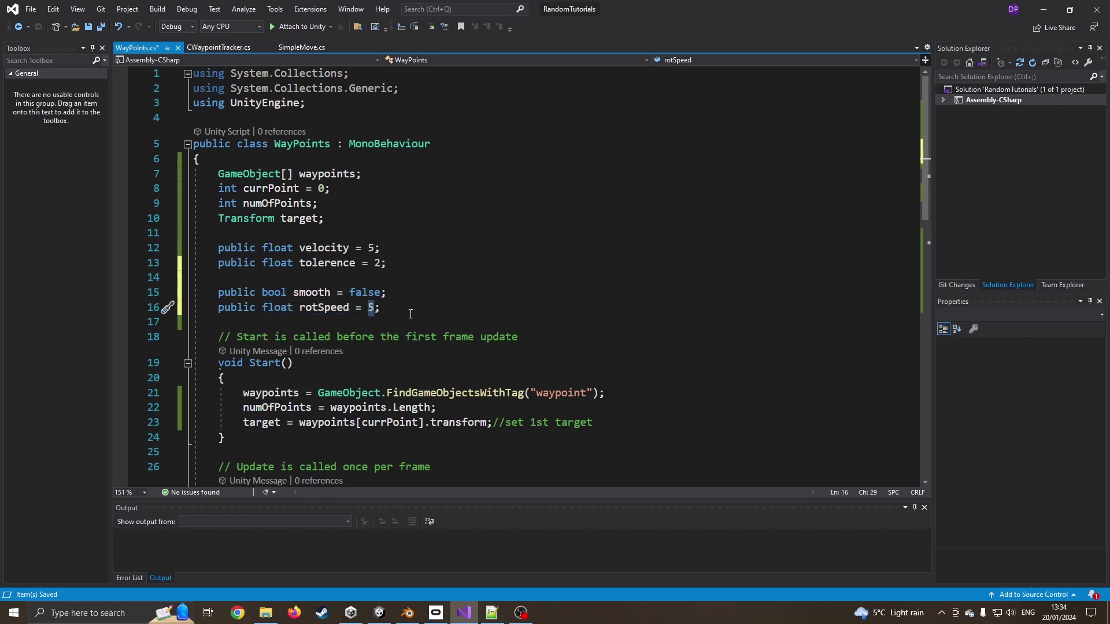
Insert 'if (smooth == false)' with an opening brace above the LookAt move code
scroll(411, 313, down, 7)
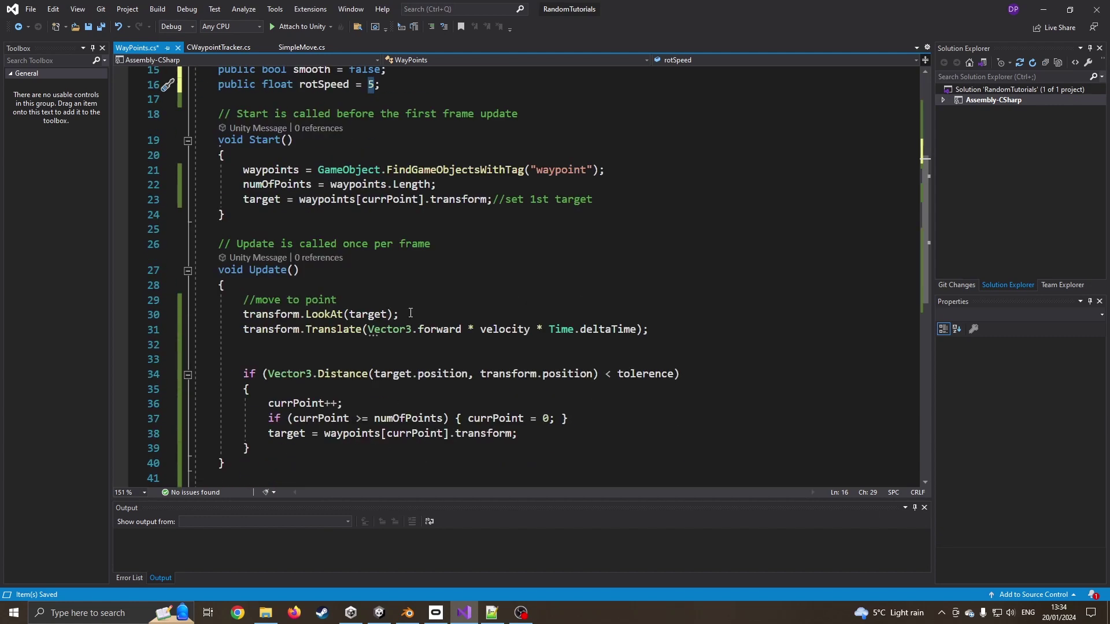
click(352, 211)
key(ctrl+Return)
key(Return)
text(if())
key(Left)
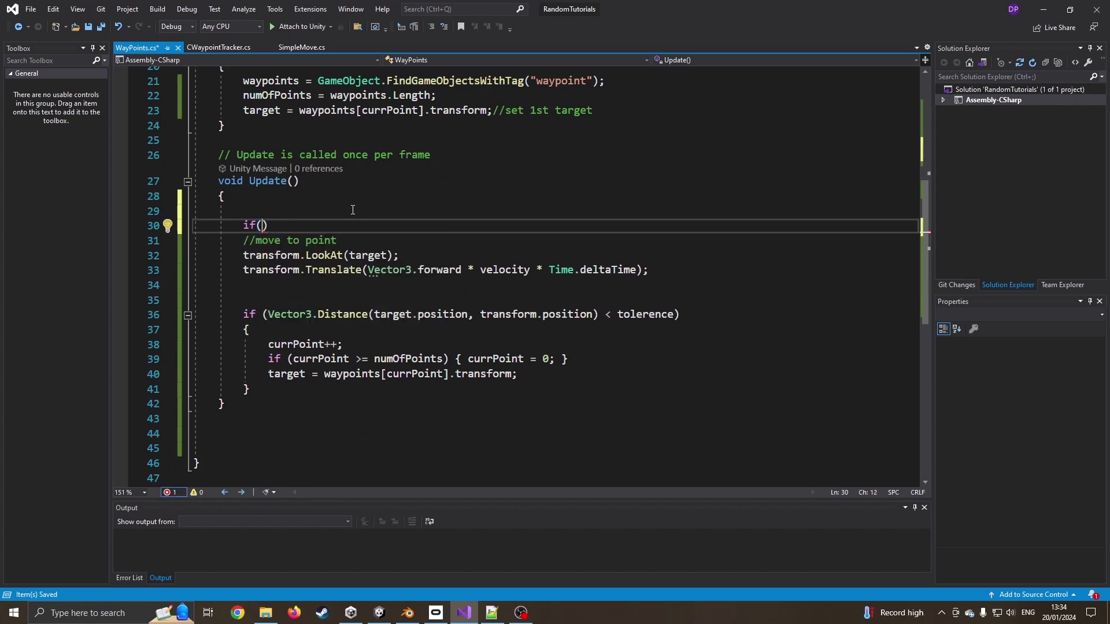
text(smooth==false))
key(Return)
text({)
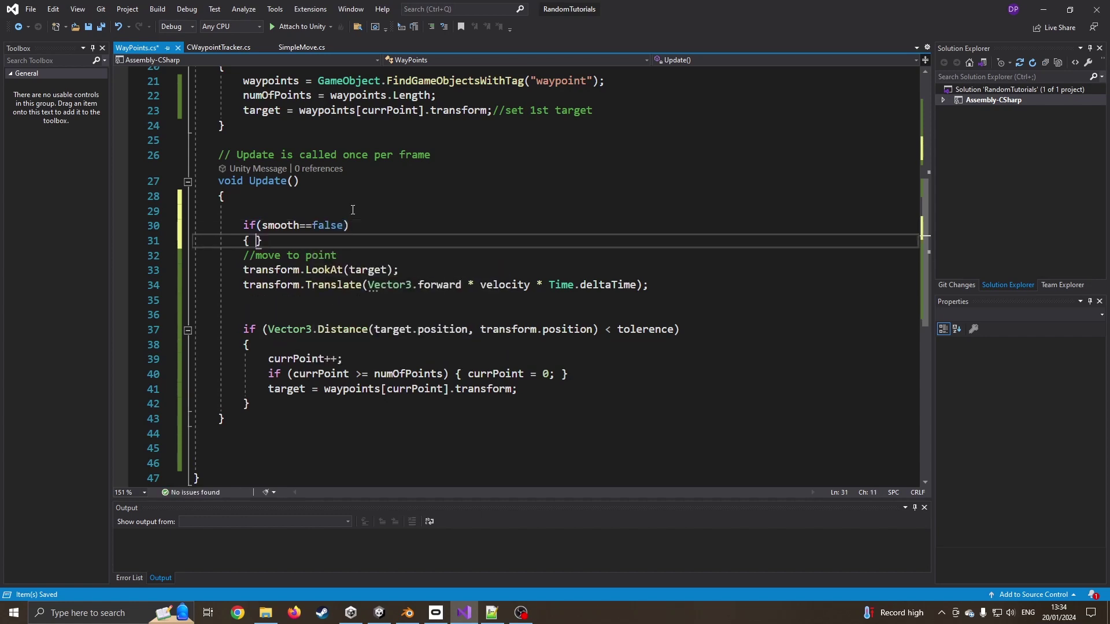
Close the brace after the Translate line and add an empty else block beneath it
key(Down)
key(Down)
key(Down)
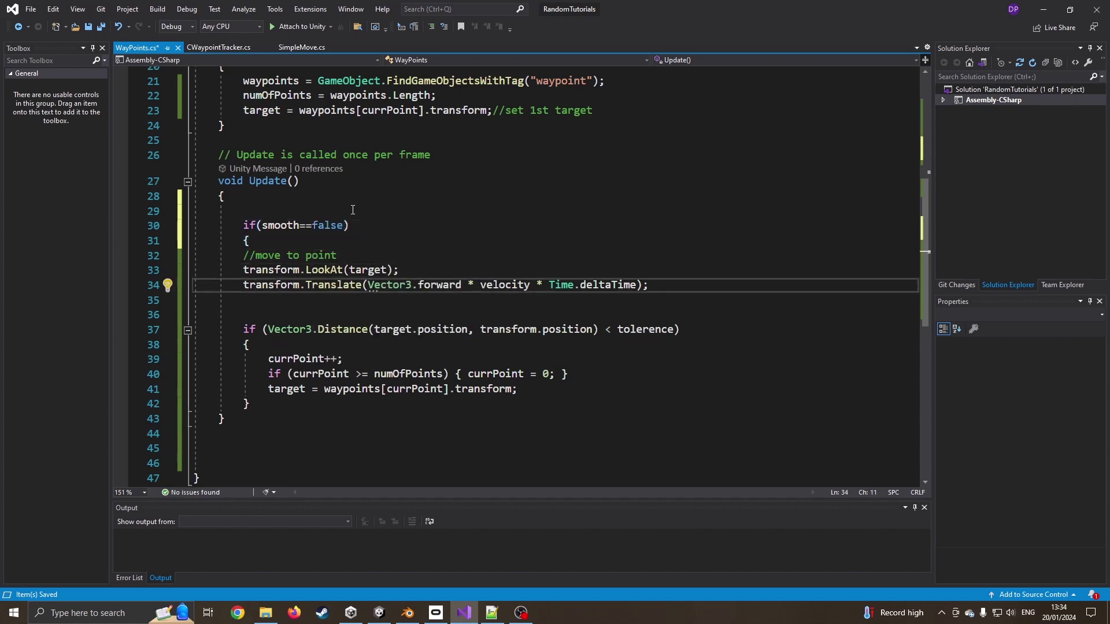
key(Down)
text(})
key(Return)
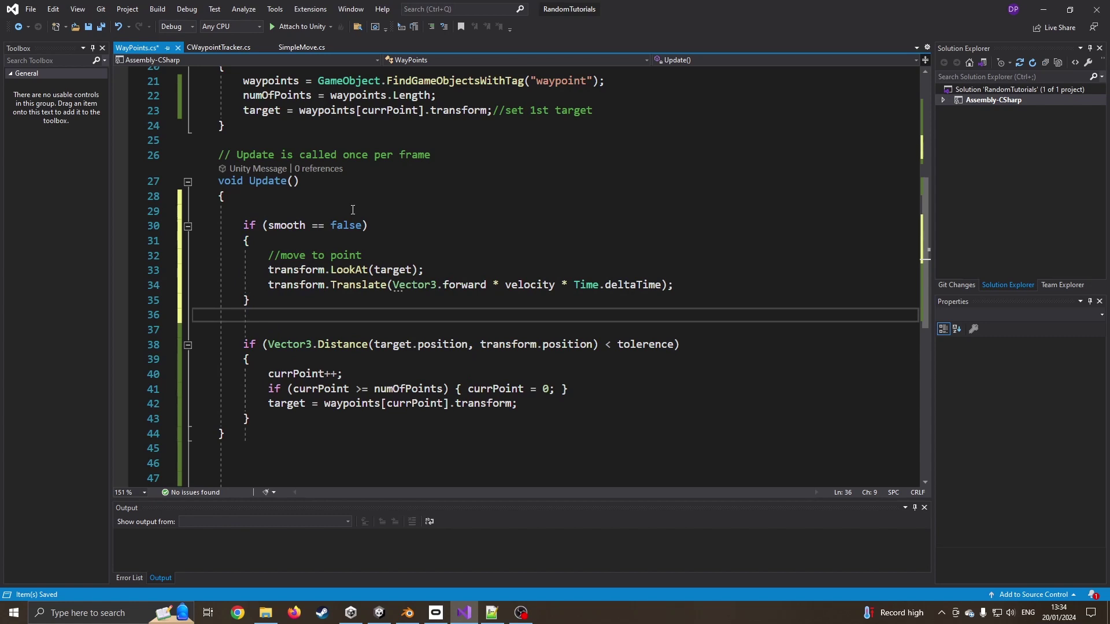
text(else)
key(Return)
text({)
key(Return)
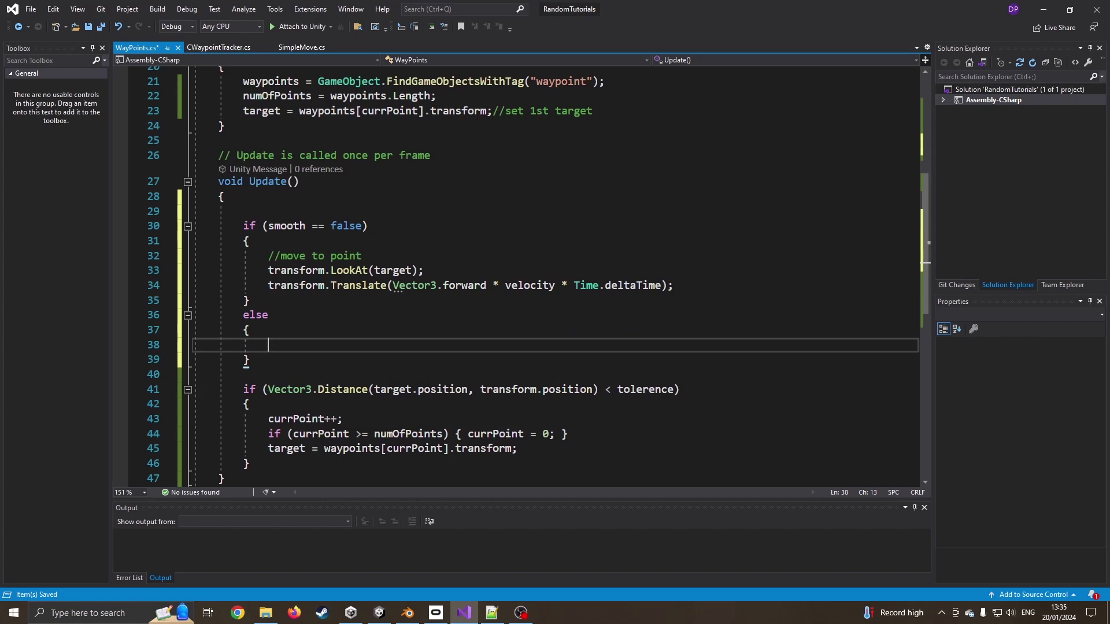
key(alt+Tab)
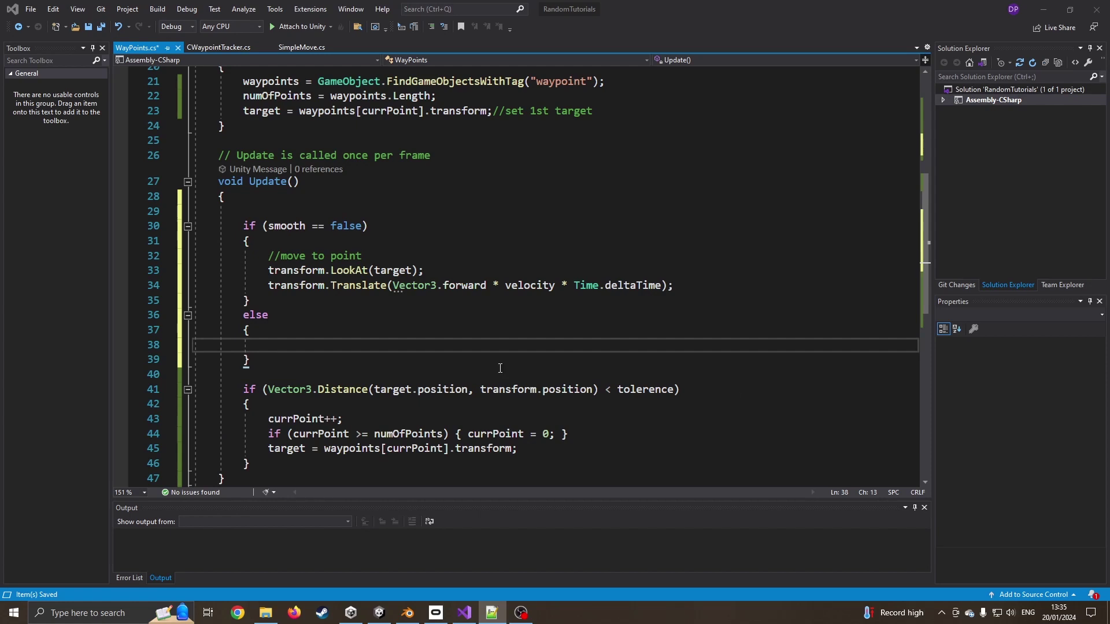
key(alt+Tab)
text(//slerp //Smooth Rotate and move in direction Quaternion rotation = Quaternion.LookRotation(target.position - transform.position);)
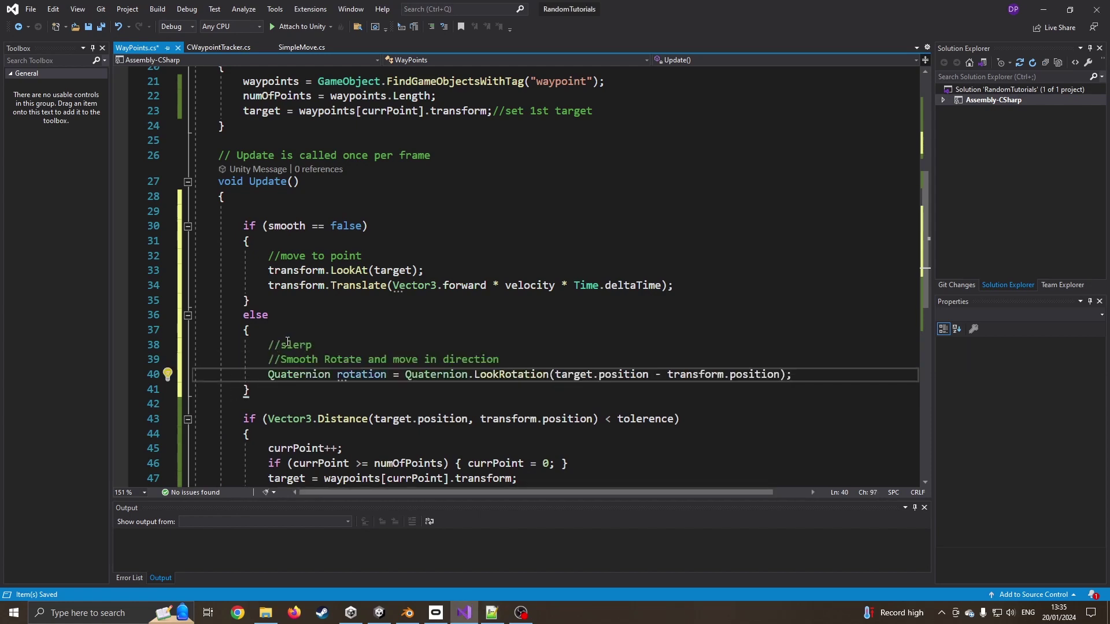
drag(271, 345, 317, 346)
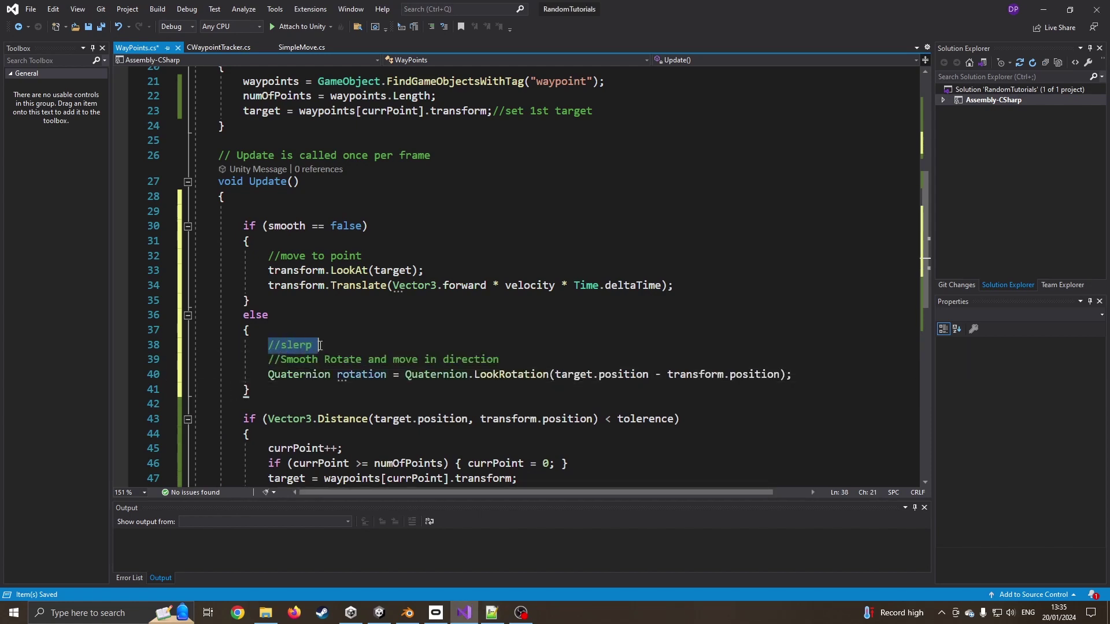
click(285, 345)
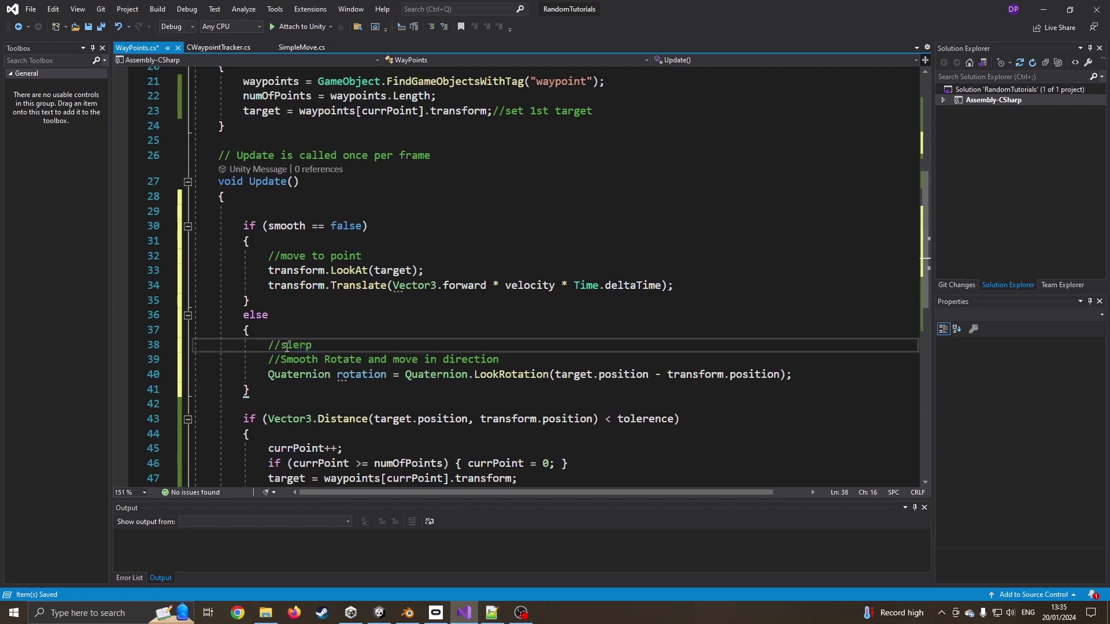
drag(286, 345, 317, 345)
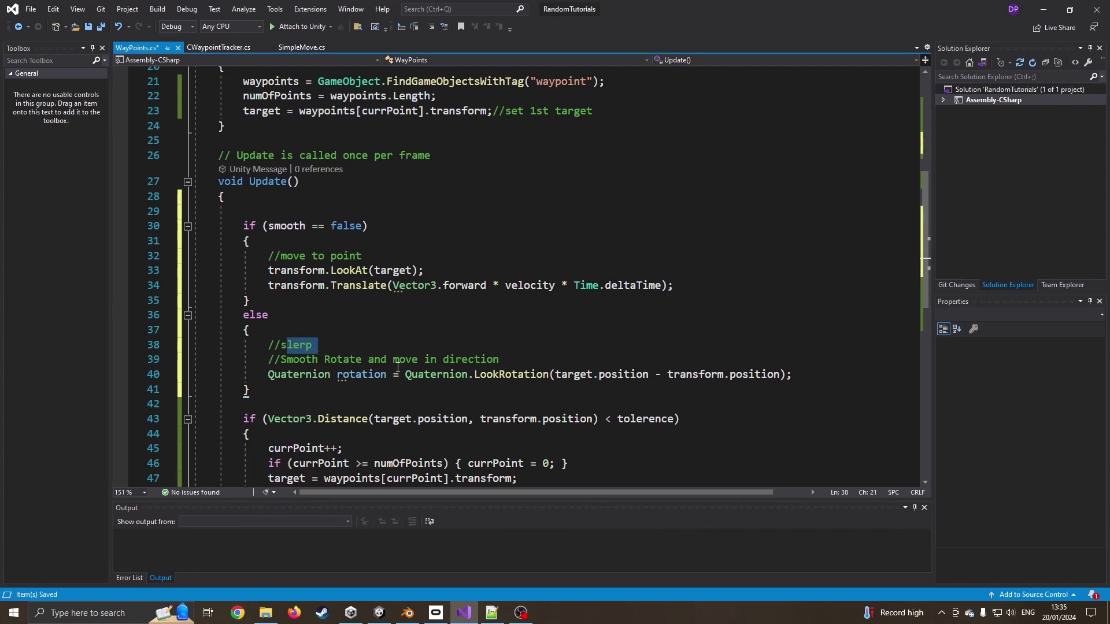
drag(267, 377, 329, 376)
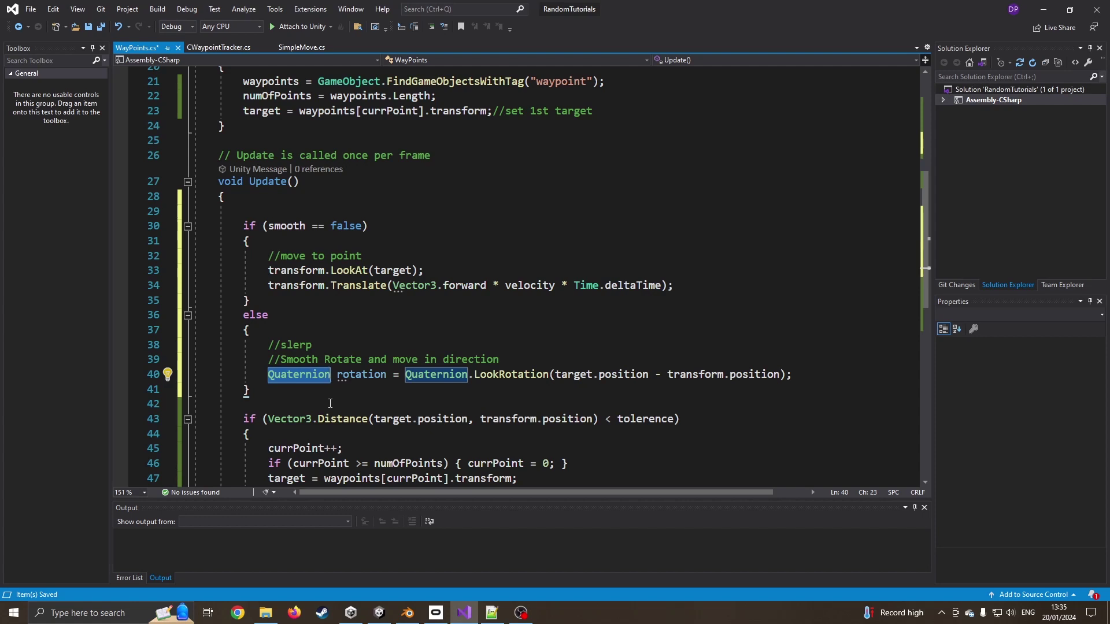
click(343, 391)
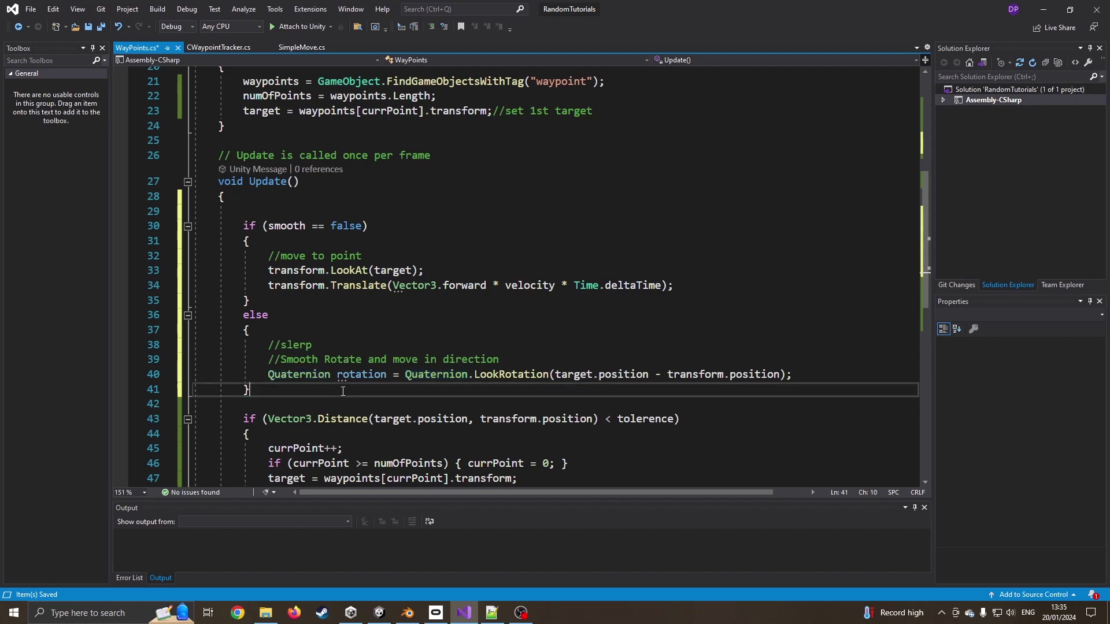
drag(268, 376, 329, 377)
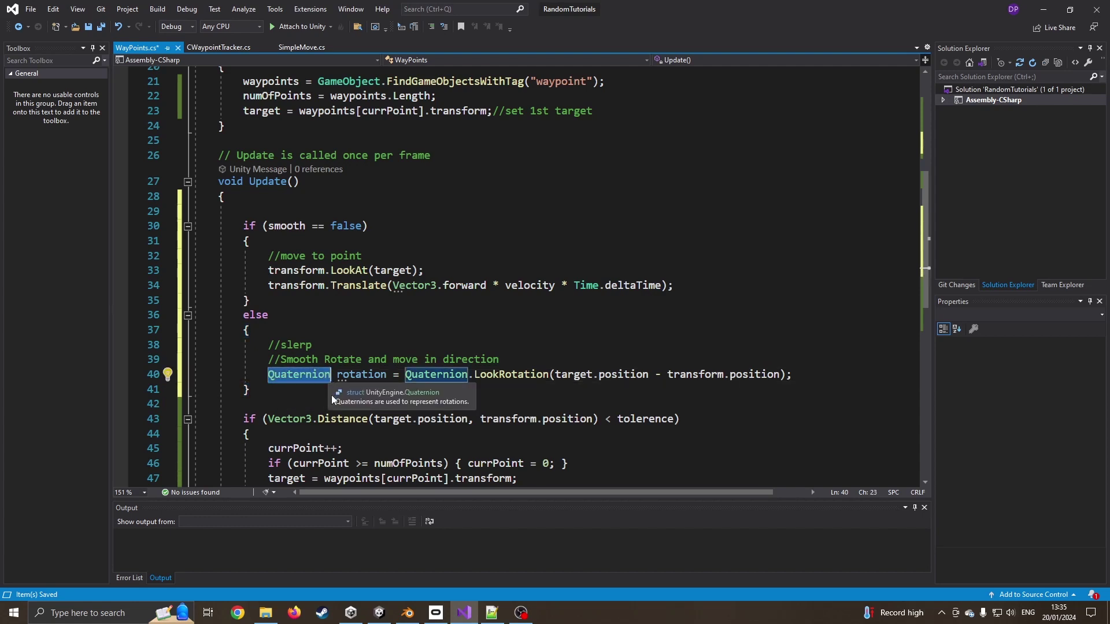
click(285, 376)
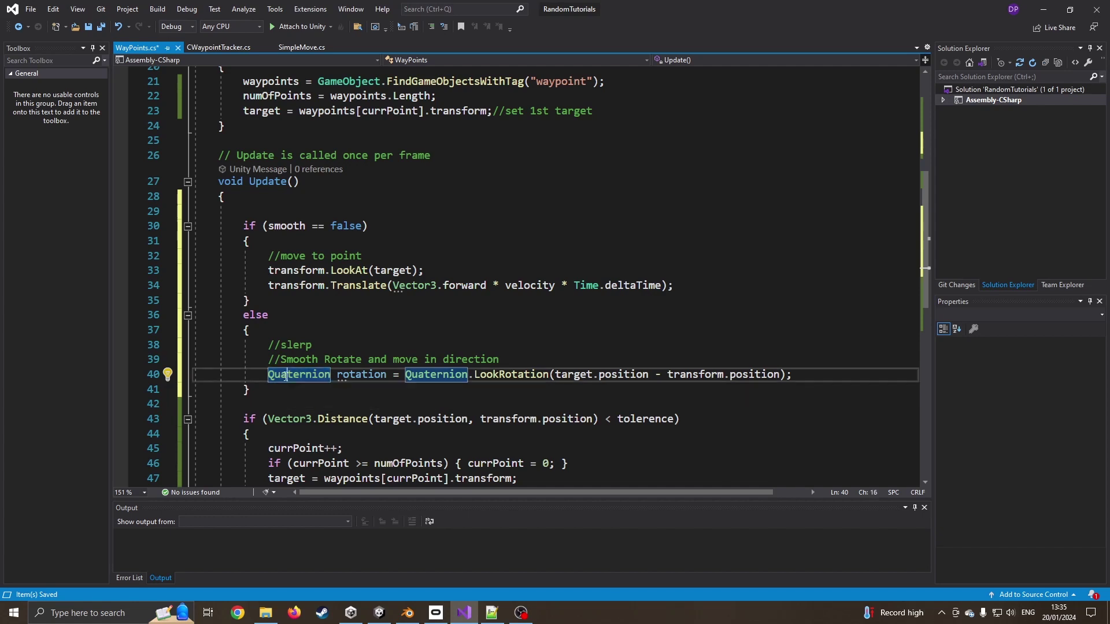
double_click(338, 375)
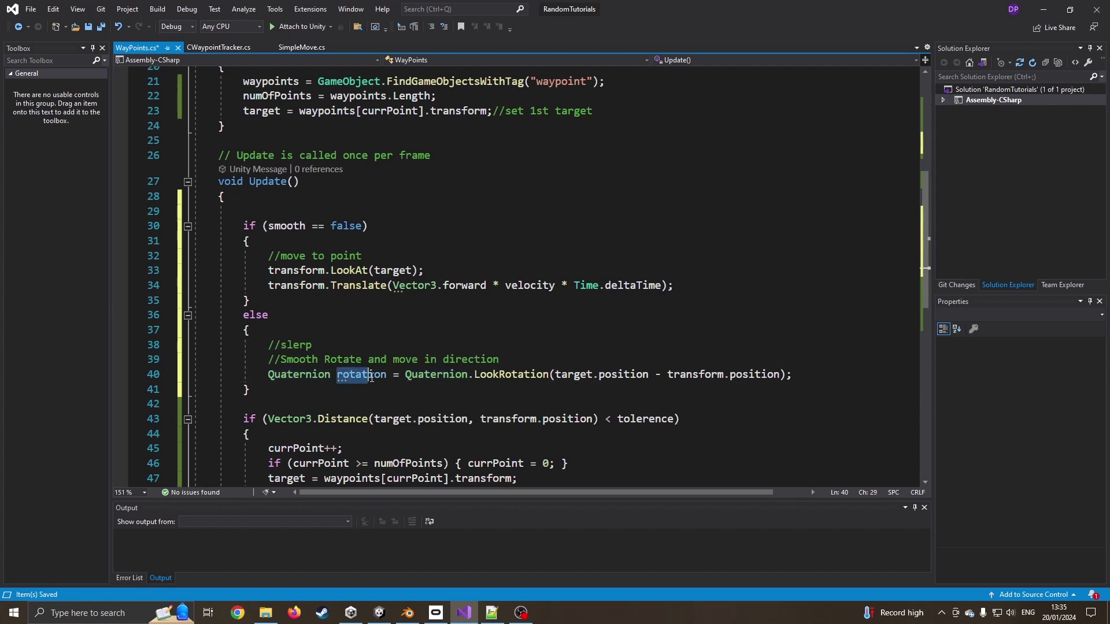
double_click(487, 377)
double_click(618, 375)
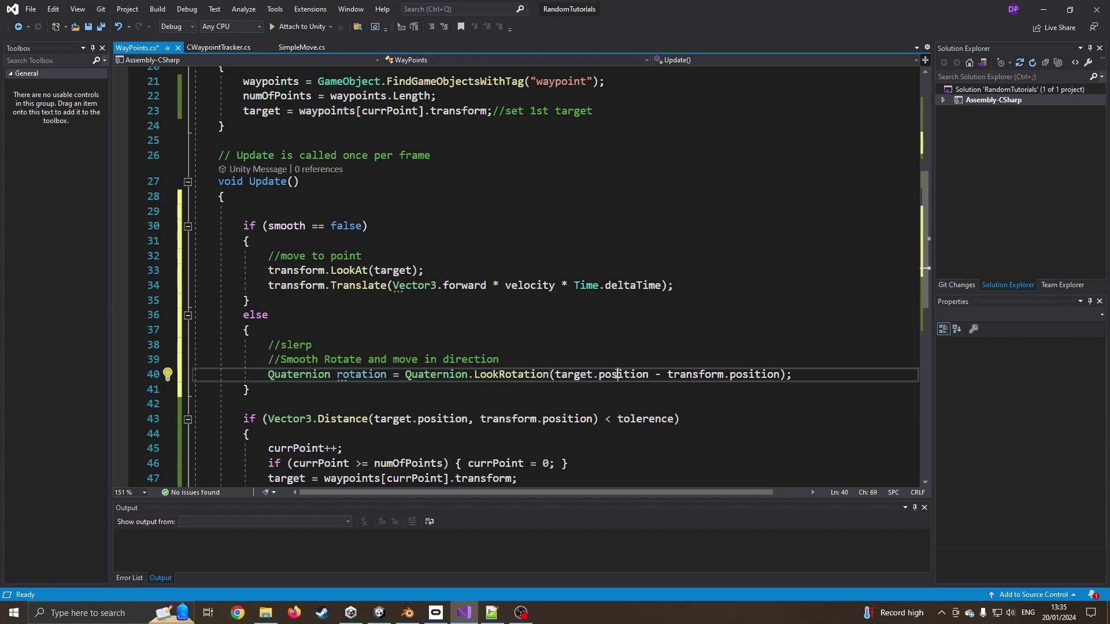
click(806, 374)
Paste the Quaternion.Slerp rotation line into the else branch after line 40
key(alt+Tab)
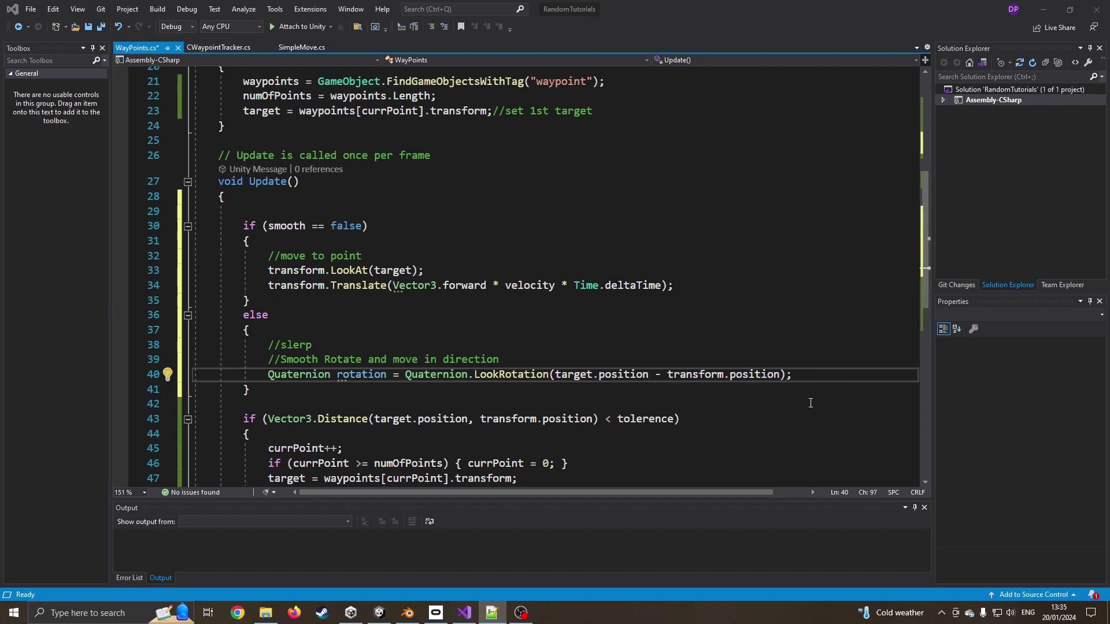
key(alt+Tab)
key(Return)
text(transform.rotation = Quaternion.Slerp(transform.rotation, rotation, Time.deltaTime * rotSpeed);)
key(Up)
key(BackSpace)
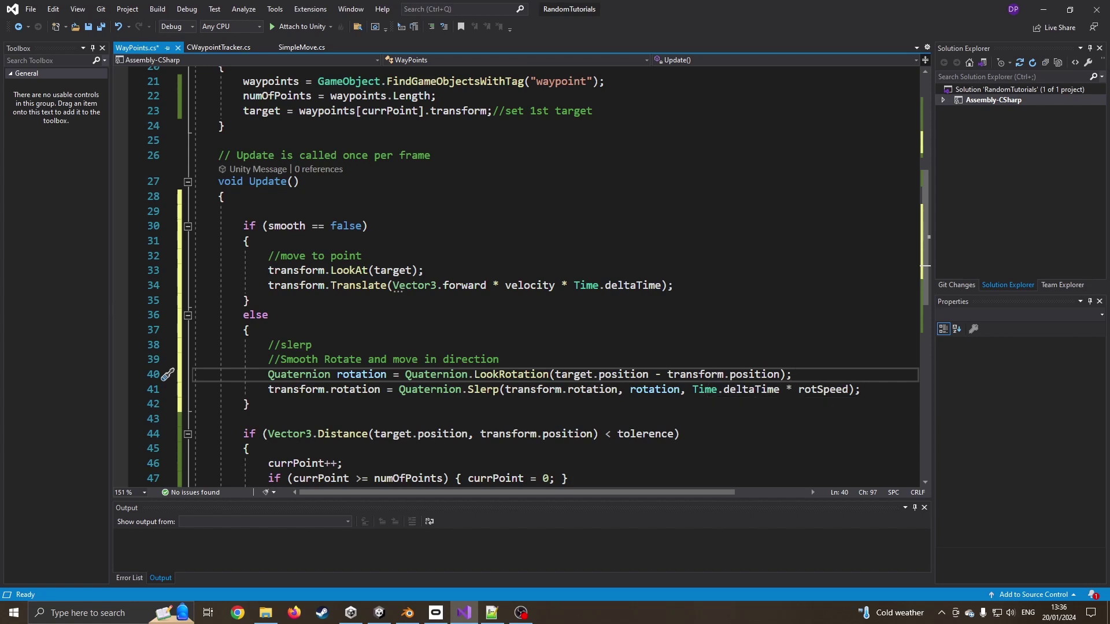
Add the forward transform.Translate line below Slerp, reviewing velocity and rotSpeed usage
key(alt+Tab)
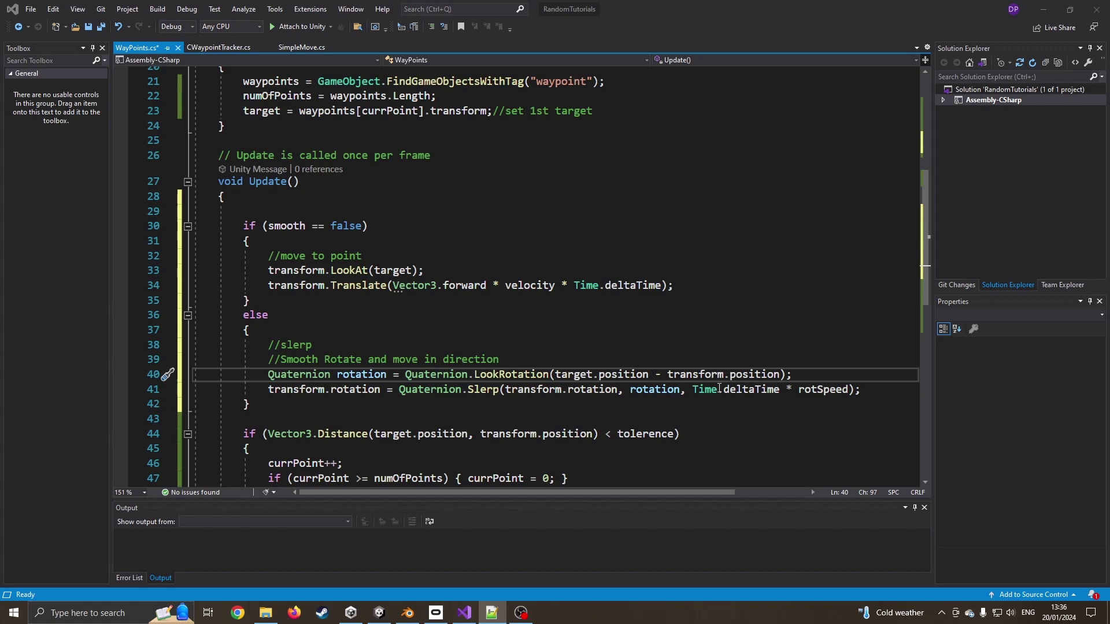
click(894, 389)
key(Return)
text(transform.Translate(Vector3.forward * velocity * Time.deltaTime);)
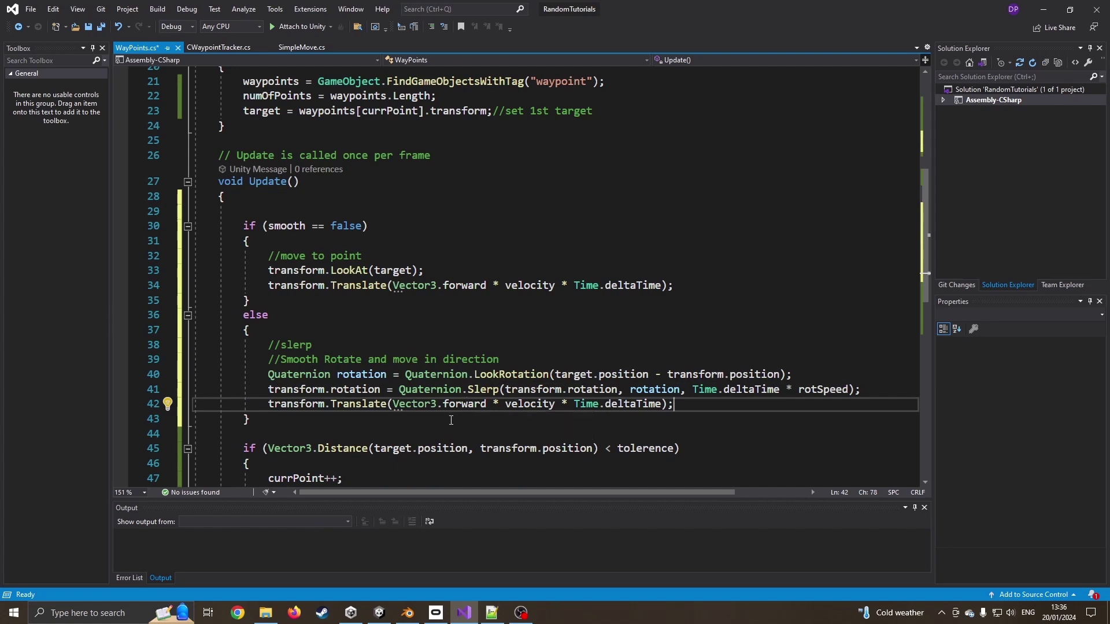
click(520, 287)
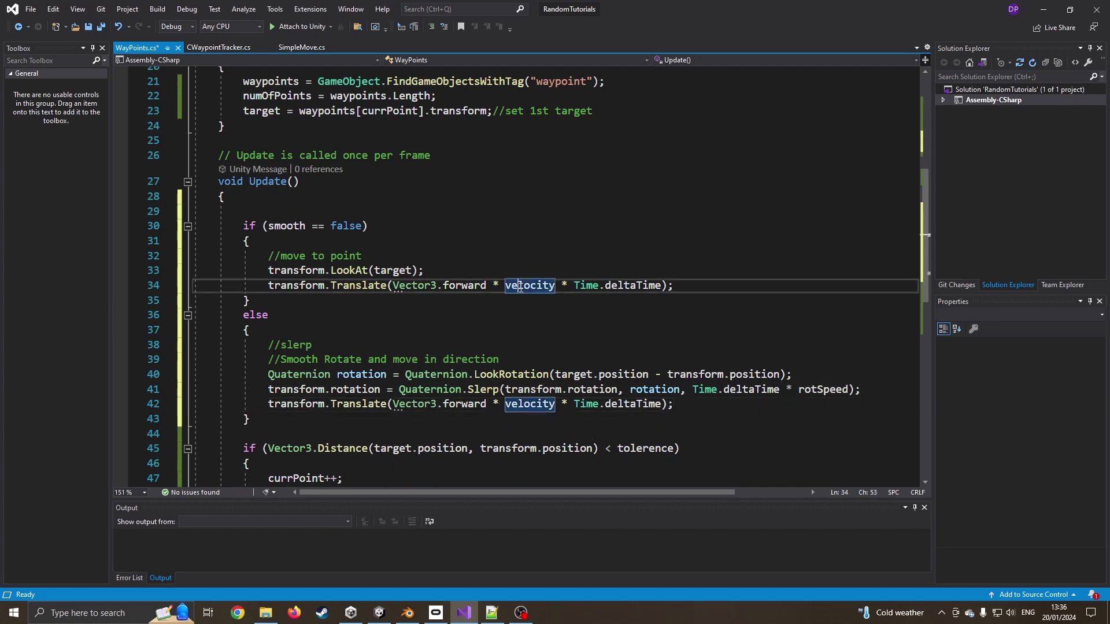
click(536, 404)
click(822, 389)
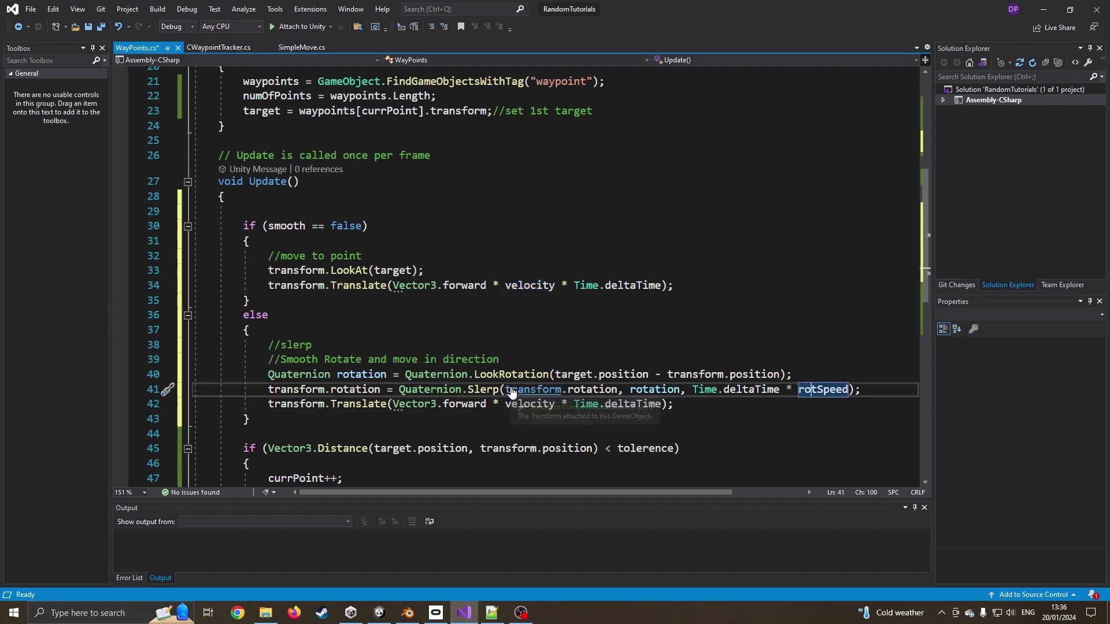
Save WayPoints.cs and switch back to the Unity editor
key(ctrl+s)
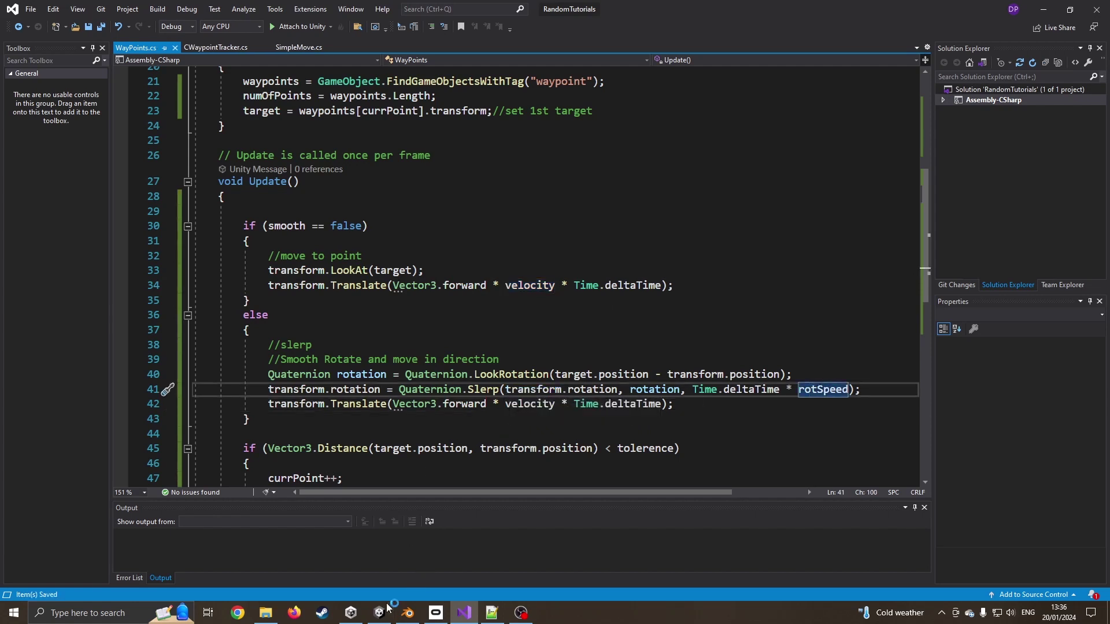
mouse_move(379, 613)
click(332, 551)
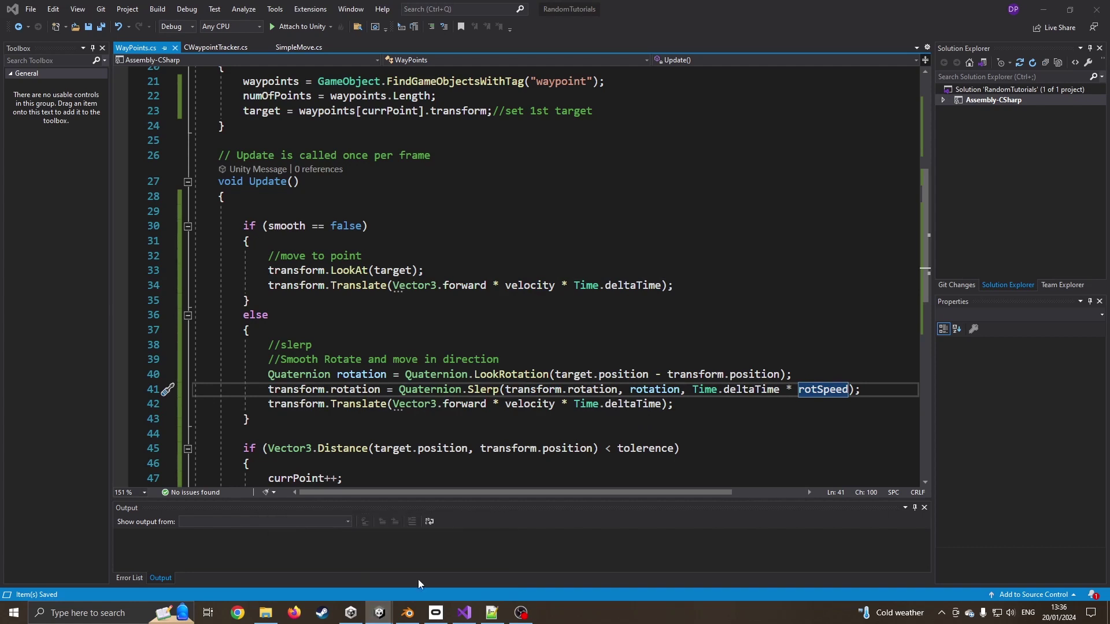
mouse_move(379, 610)
click(334, 565)
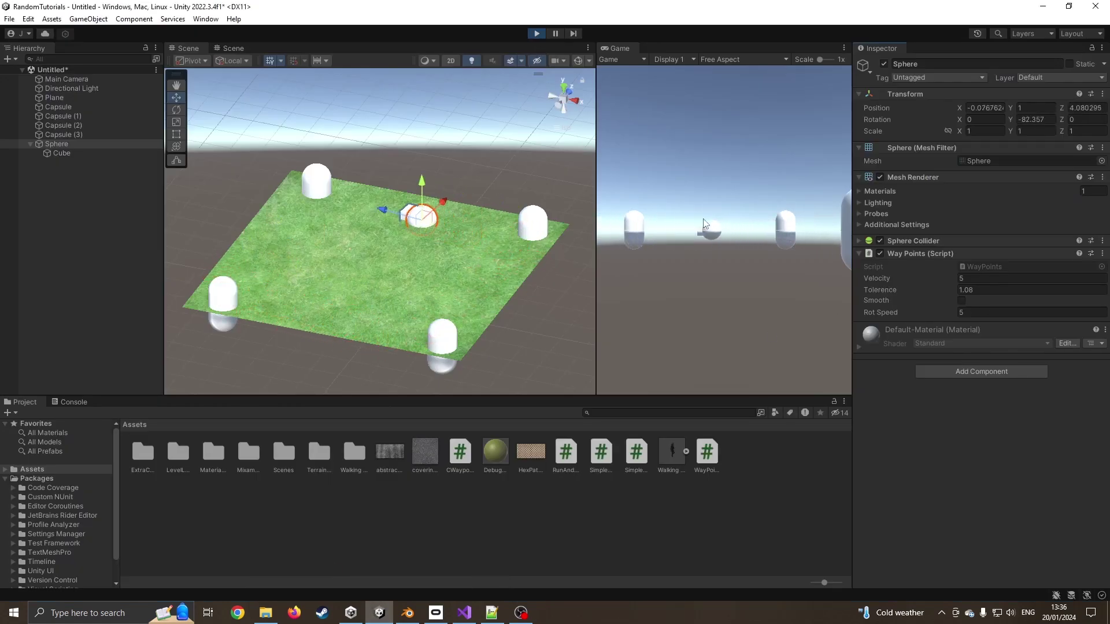
Tick Smooth on the sphere's Way Points script and set Velocity to 2
click(962, 301)
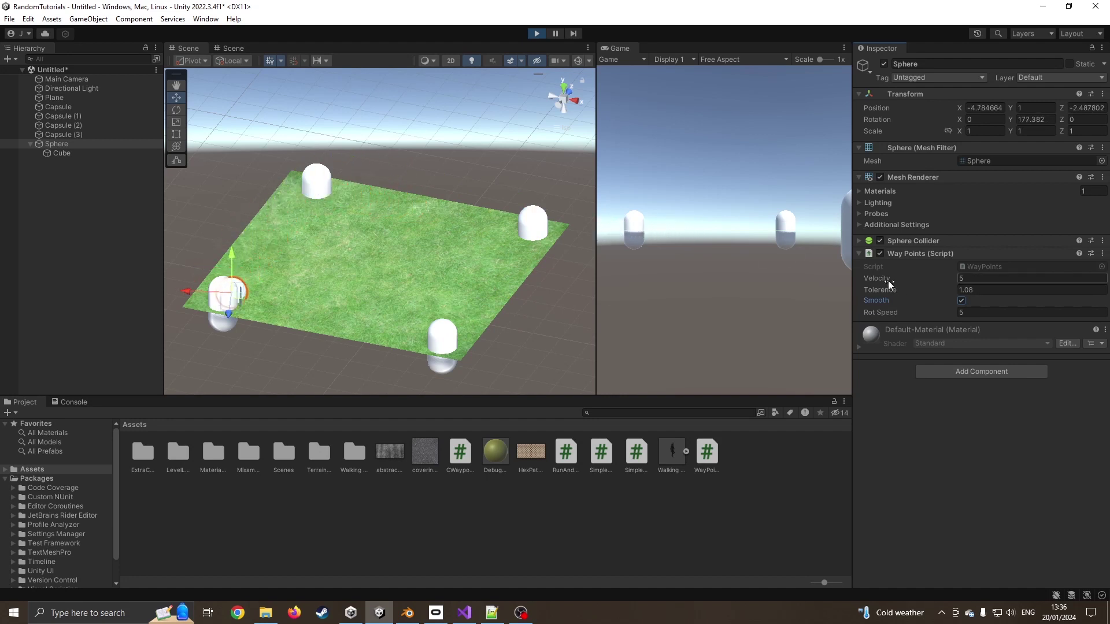
drag(889, 282, 1074, 285)
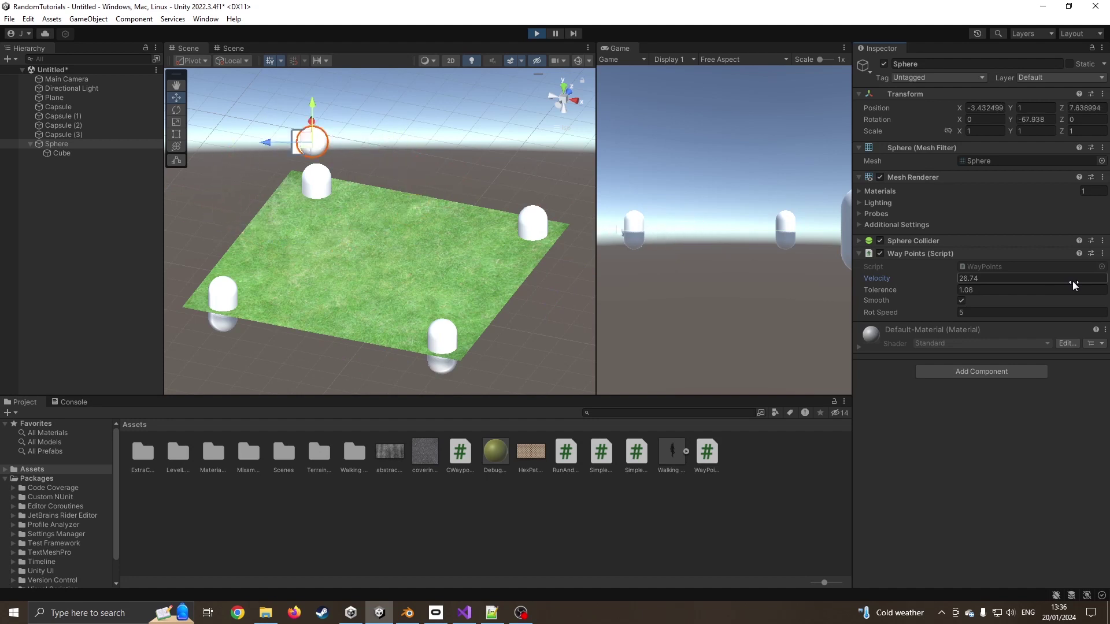
click(1019, 283)
text(2)
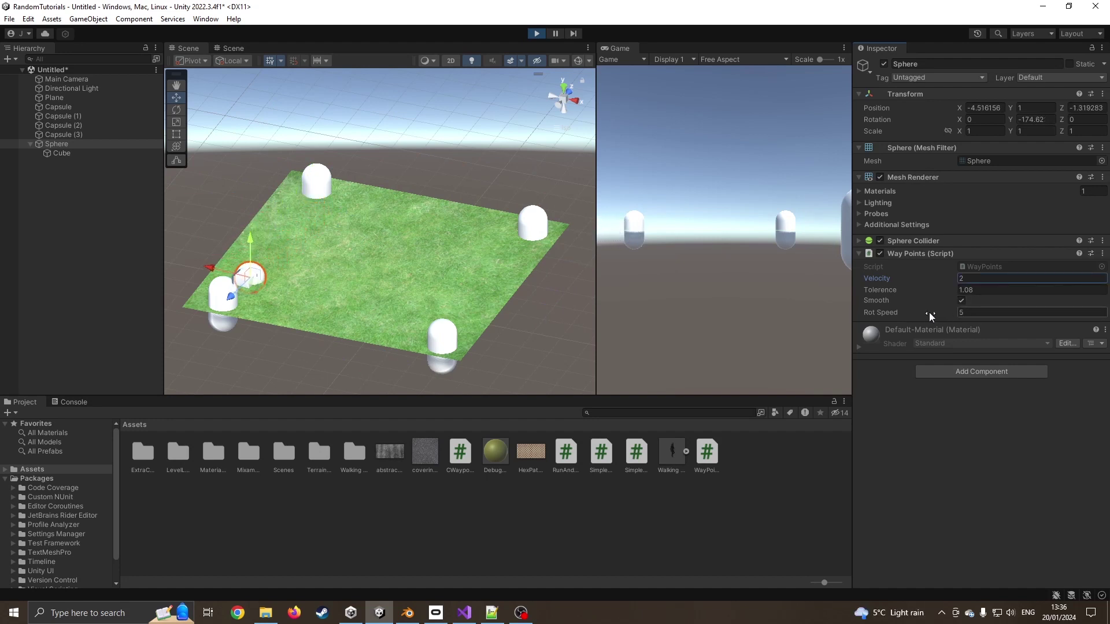
Lower the sphere's Rot Speed to 1, briefly trying 0 first
drag(929, 315, 1029, 311)
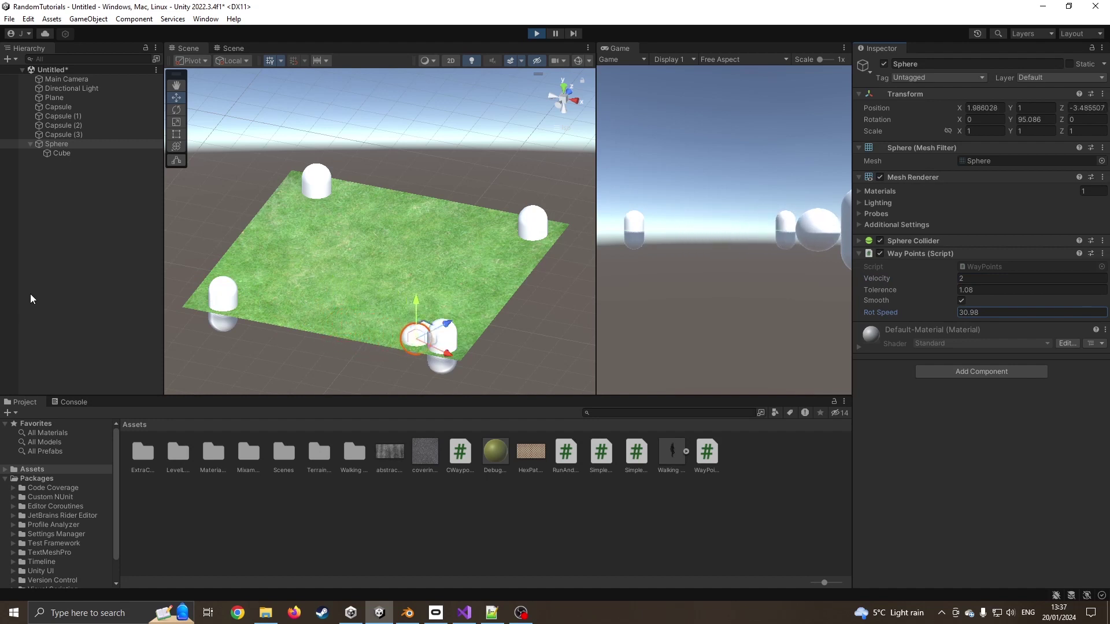
click(969, 312)
text(0)
key(Return)
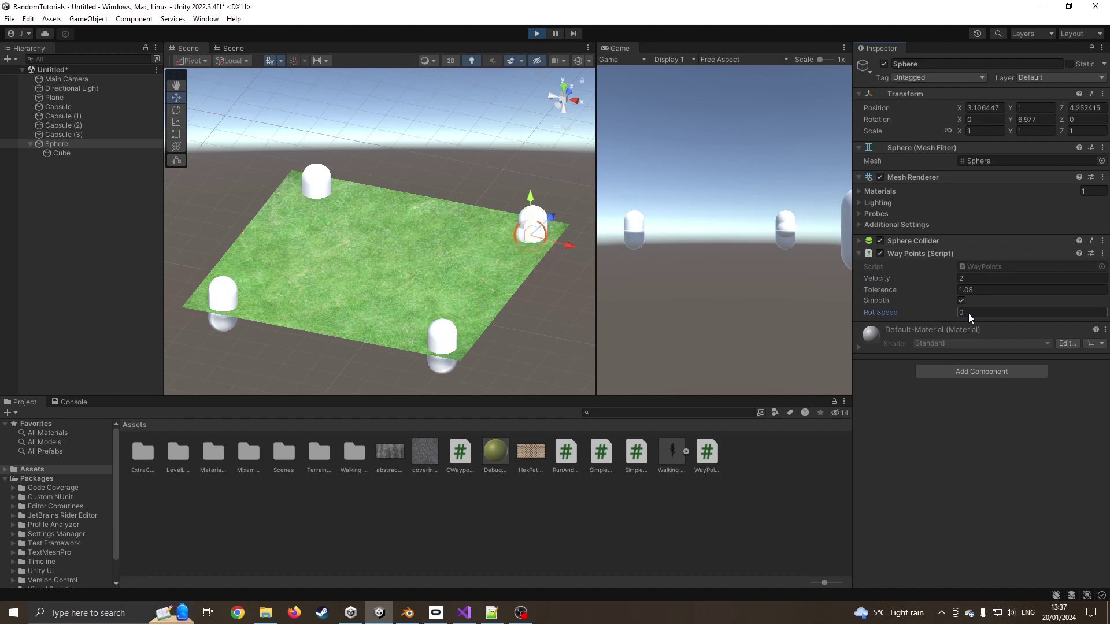
click(974, 313)
text(1)
key(Return)
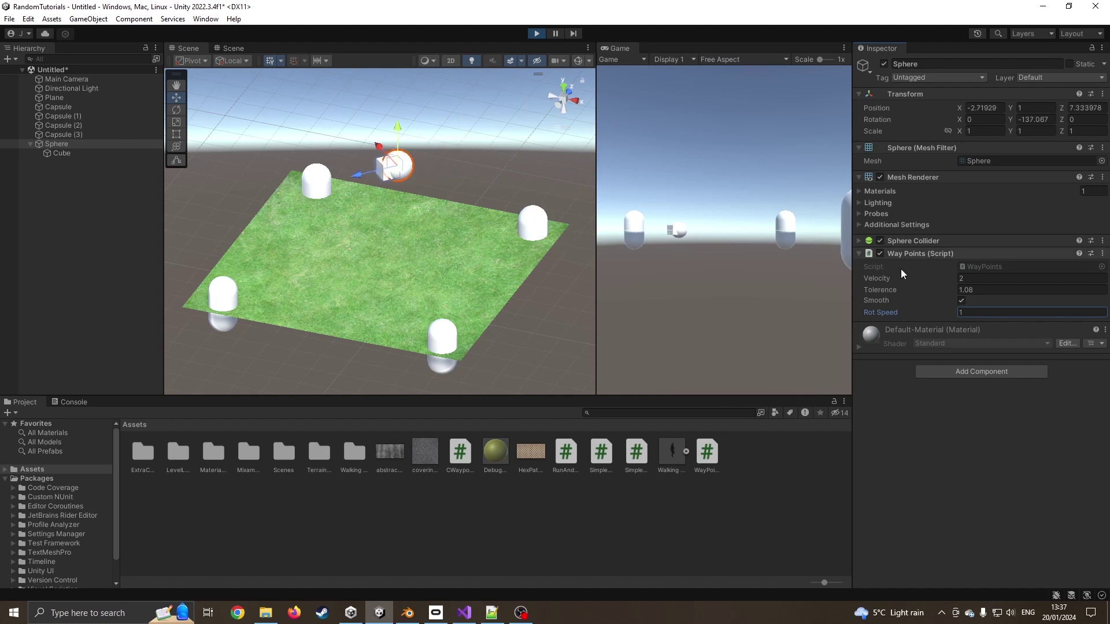
Select Capsule (3) and drag it along X to about X -5.34 during play
click(225, 300)
mouse_move(265, 311)
mouse_down()
mouse_move(555, 358)
mouse_move(584, 298)
mouse_move(574, 227)
mouse_move(422, 405)
mouse_move(502, 403)
mouse_move(290, 332)
mouse_move(254, 331)
mouse_move(318, 240)
mouse_move(564, 283)
mouse_move(321, 220)
mouse_move(261, 259)
mouse_move(237, 355)
mouse_move(233, 340)
mouse_move(492, 384)
mouse_move(234, 329)
mouse_move(346, 196)
mouse_move(376, 203)
mouse_move(355, 209)
mouse_move(298, 321)
mouse_move(264, 322)
mouse_up()
scroll(498, 342, down, 3)
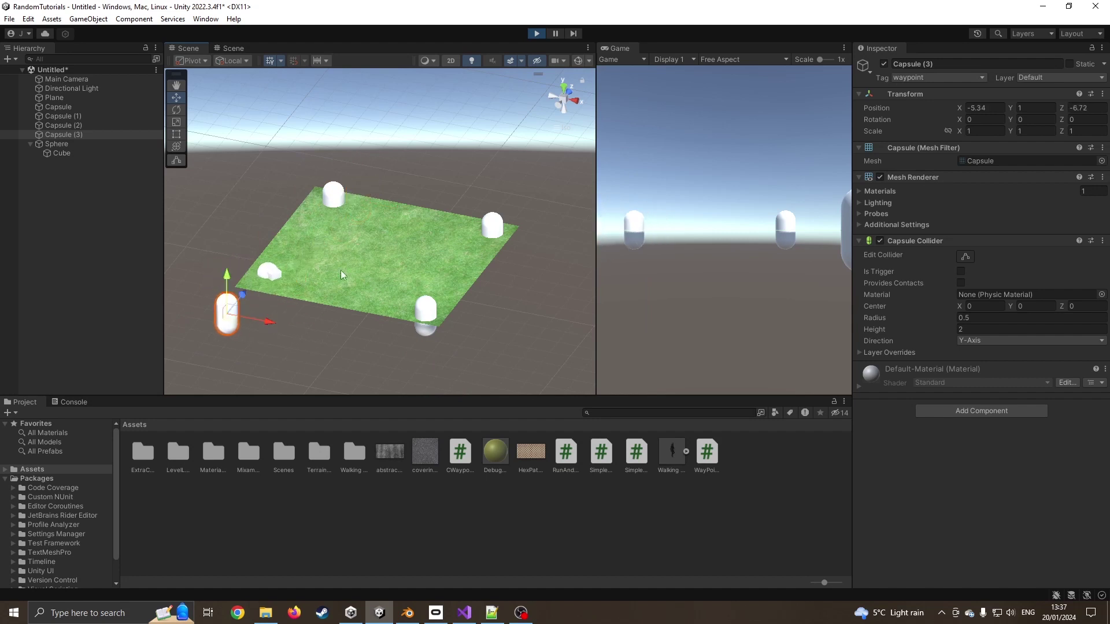
Stop the game and open the waypoints2 scene from the Scenes folder
click(537, 34)
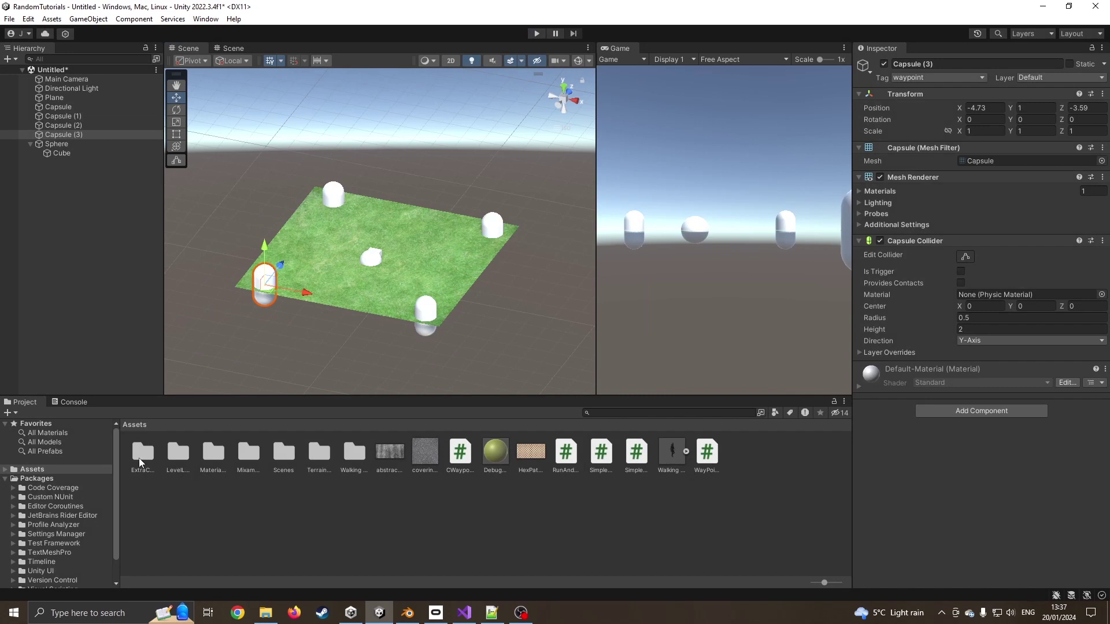
double_click(286, 459)
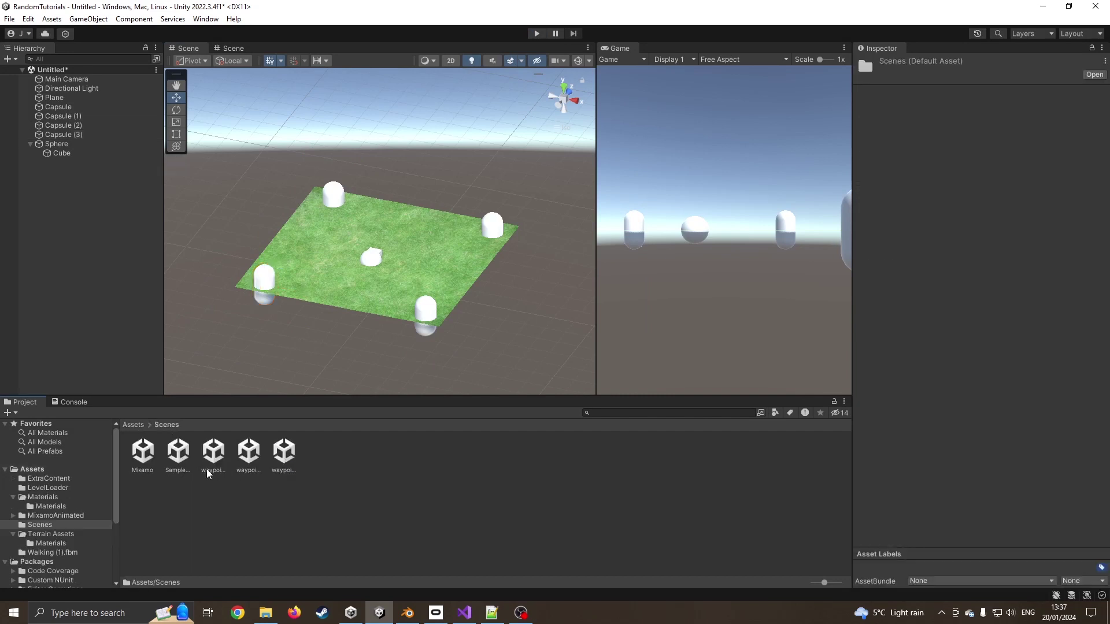
double_click(251, 461)
Save the modified current scene as waypoints4 in the Scenes folder
click(547, 331)
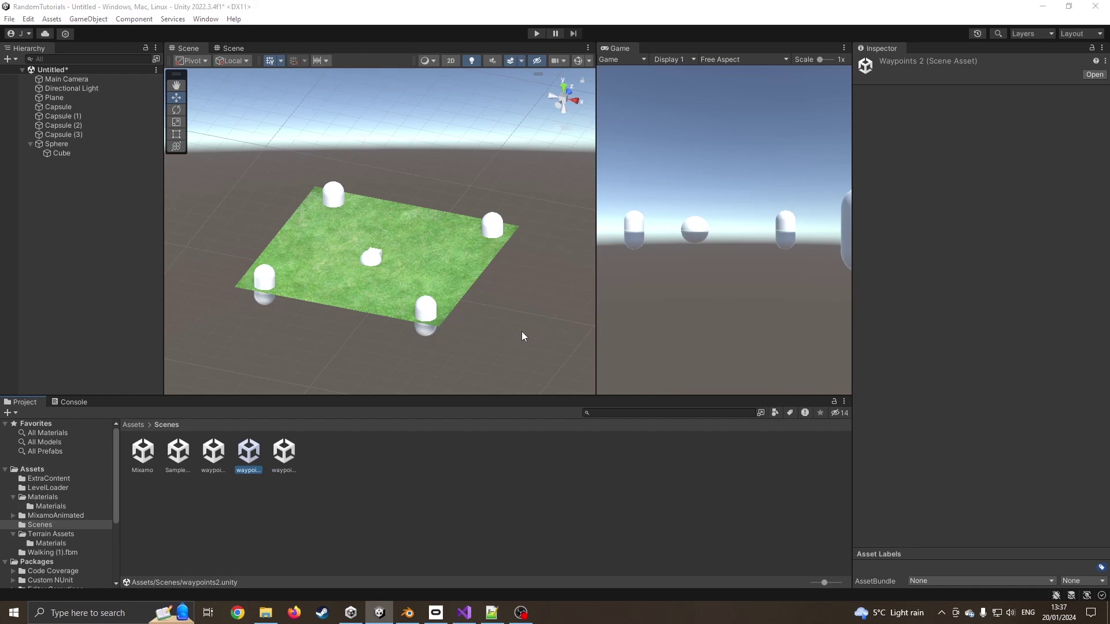
double_click(220, 154)
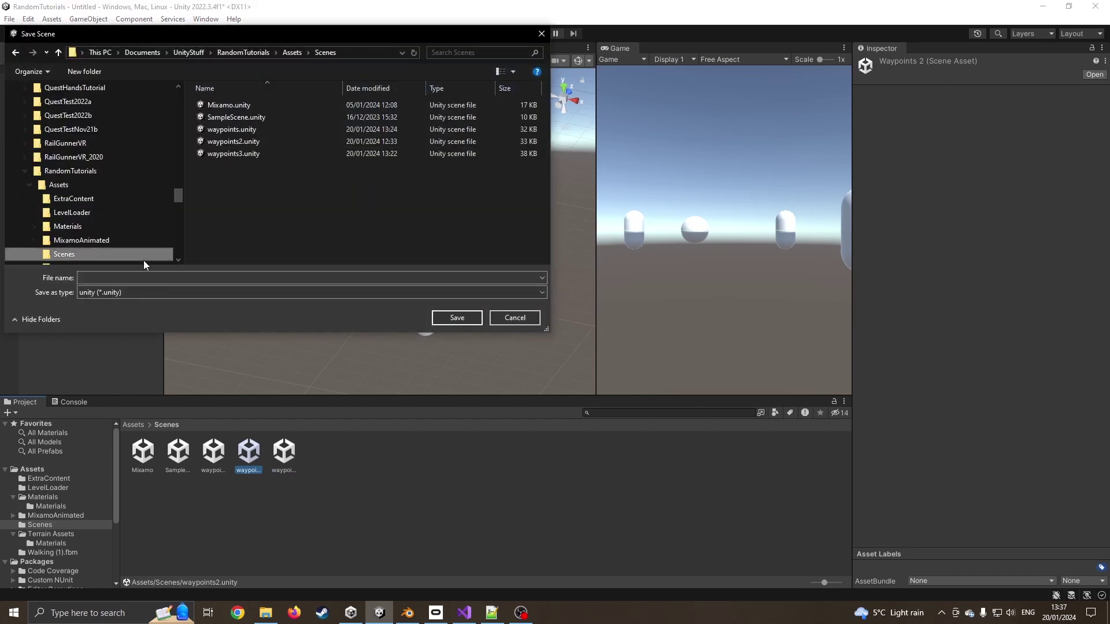
click(140, 278)
text(way)
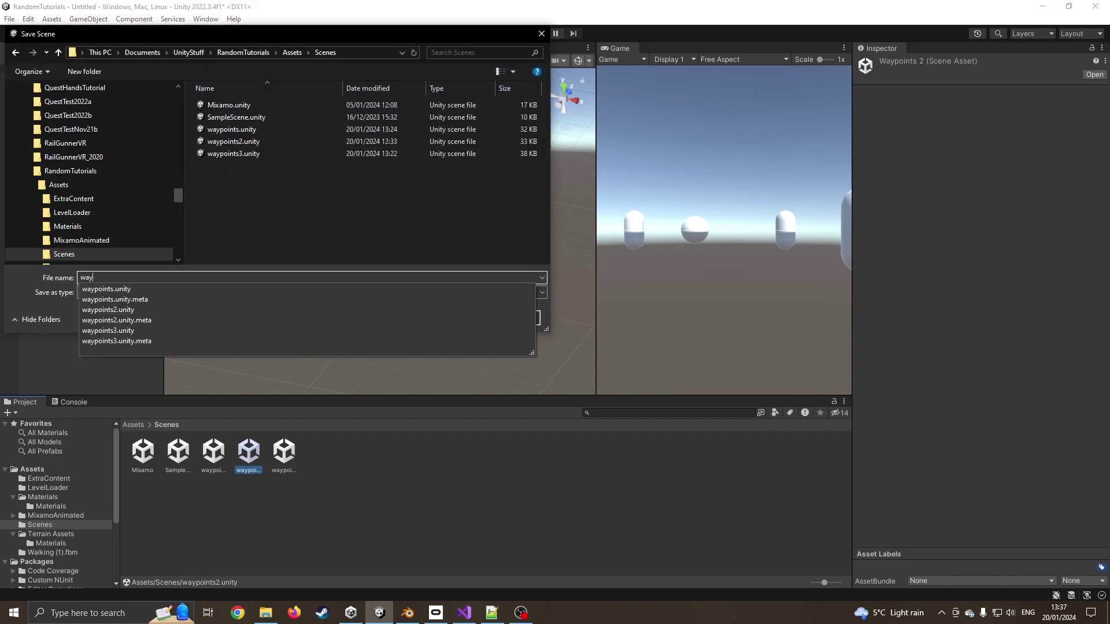
text(points4)
key(Return)
scroll(373, 292, up, 3)
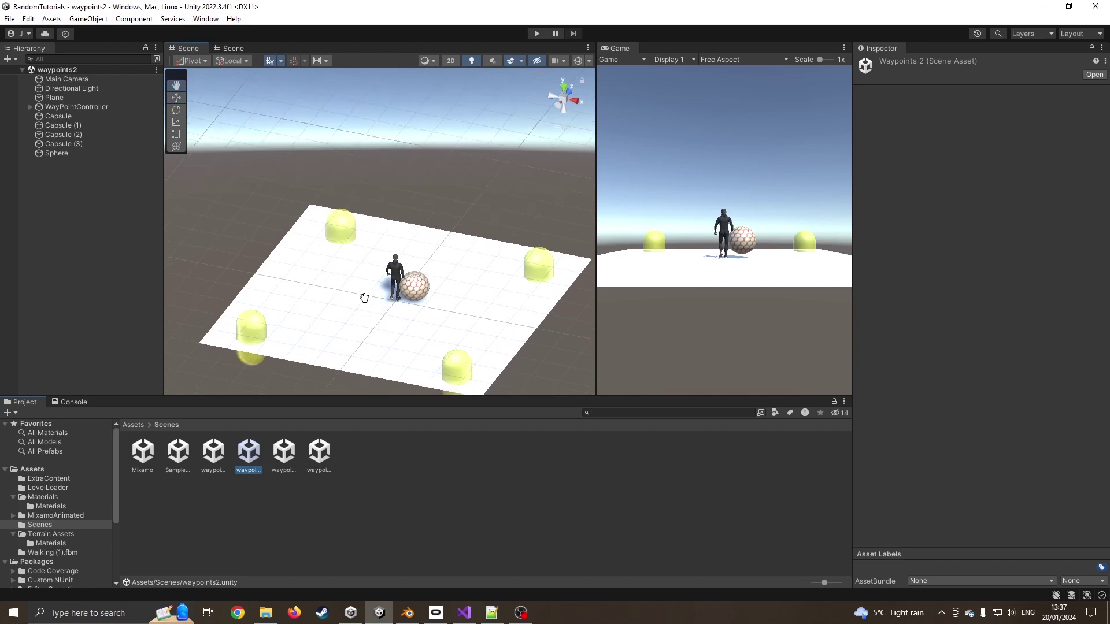
Start the play test and toggle the debug Sphere's Mesh Renderer under WayPointController
click(415, 277)
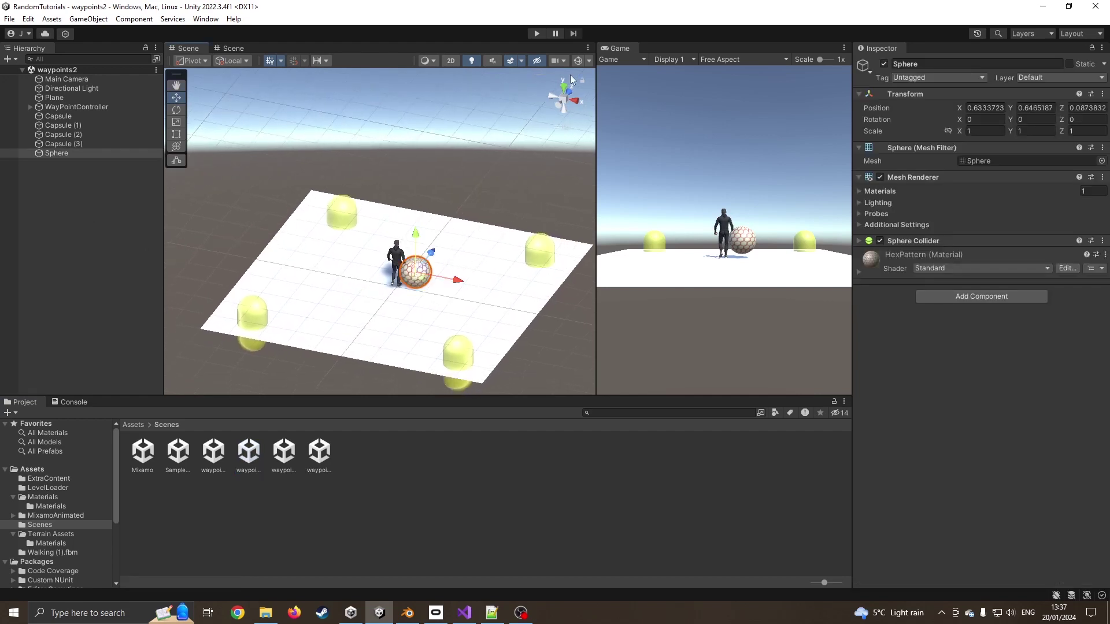
click(537, 36)
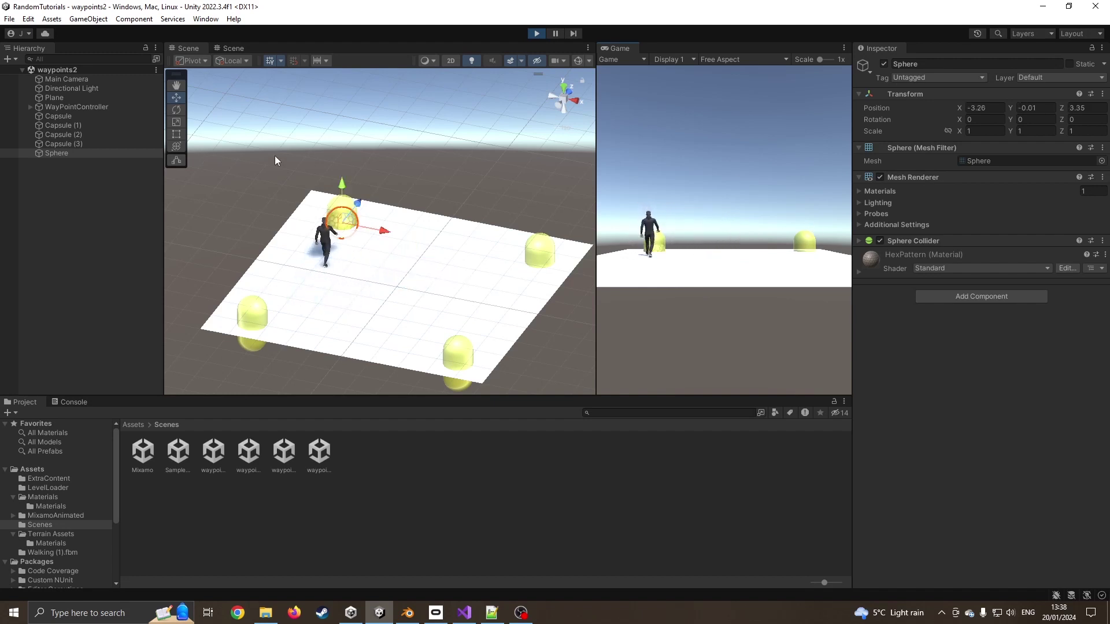
click(73, 107)
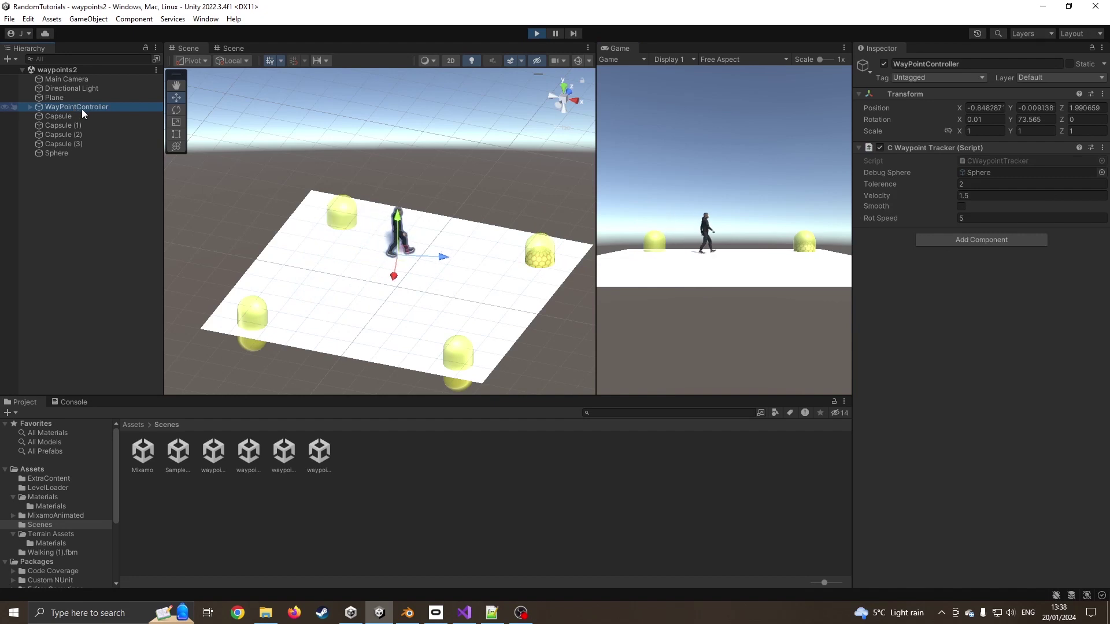
click(31, 107)
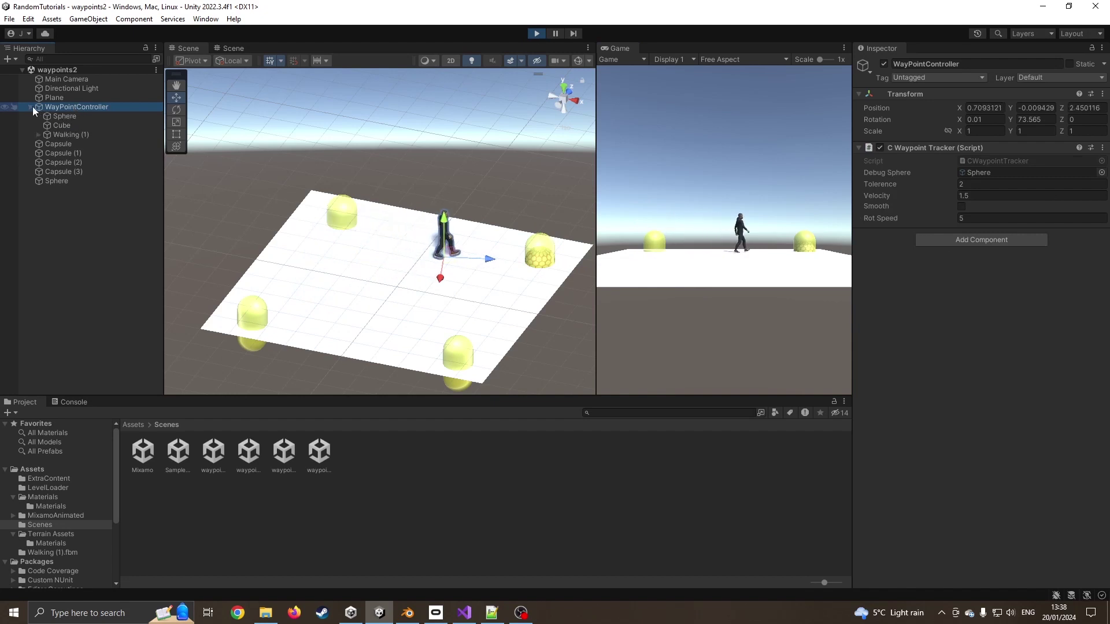
click(64, 117)
click(878, 176)
click(879, 176)
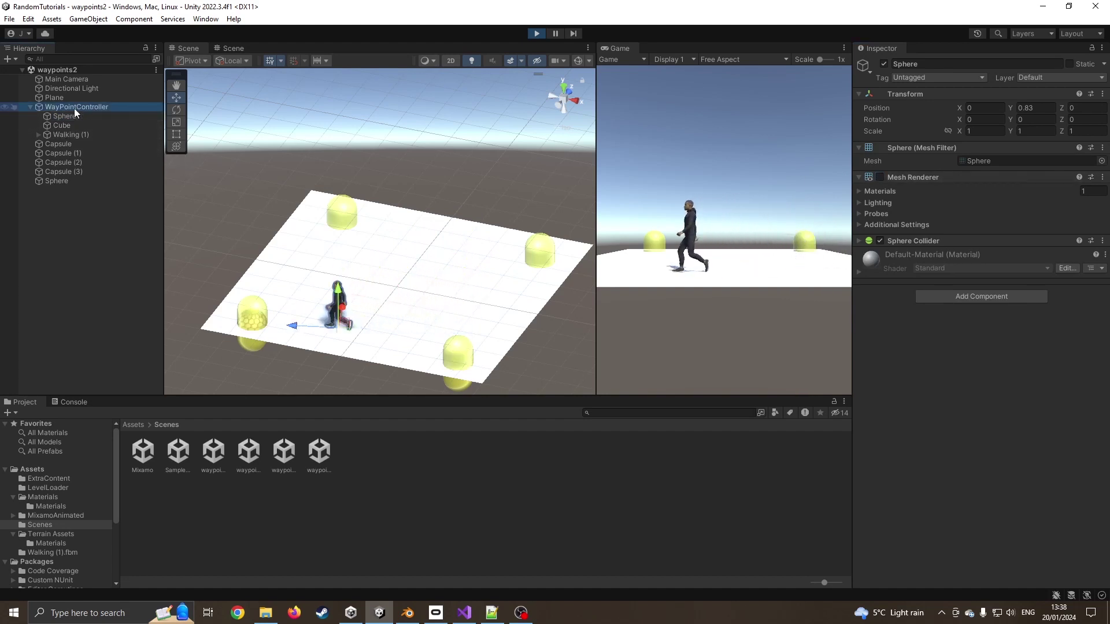
Tick Smooth on WayPointController and set its Tolerence to 1
click(37, 109)
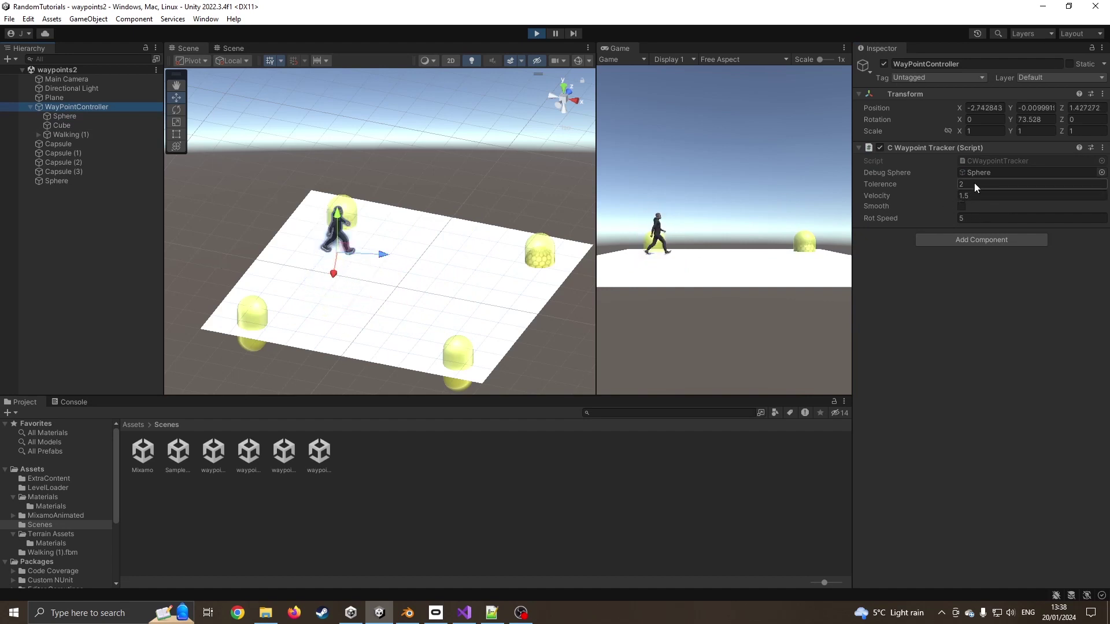
click(959, 208)
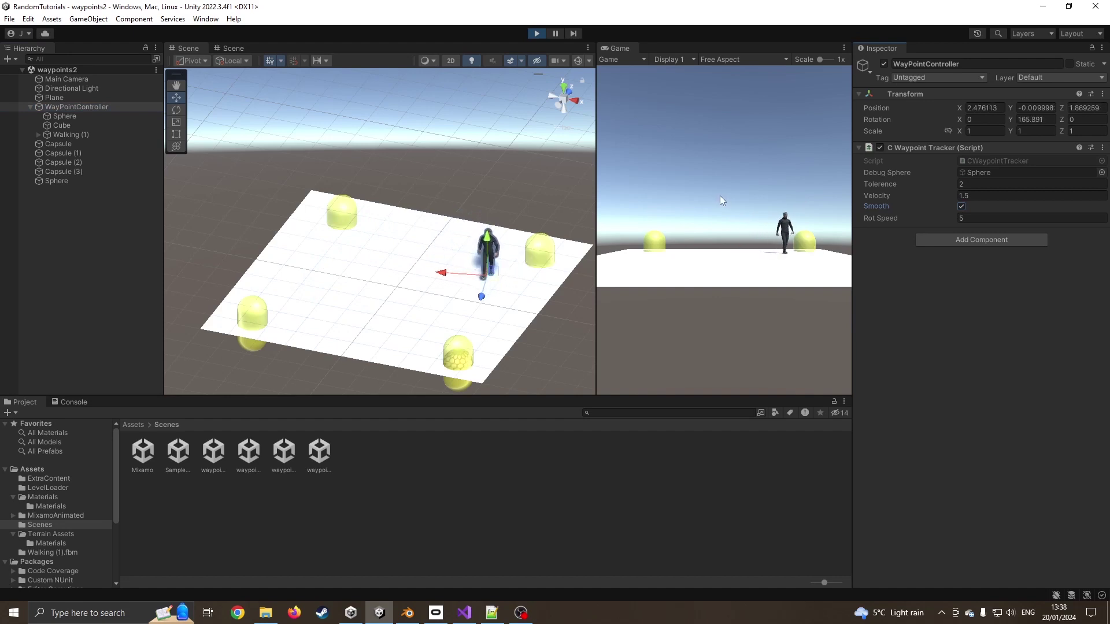
click(979, 186)
text(1)
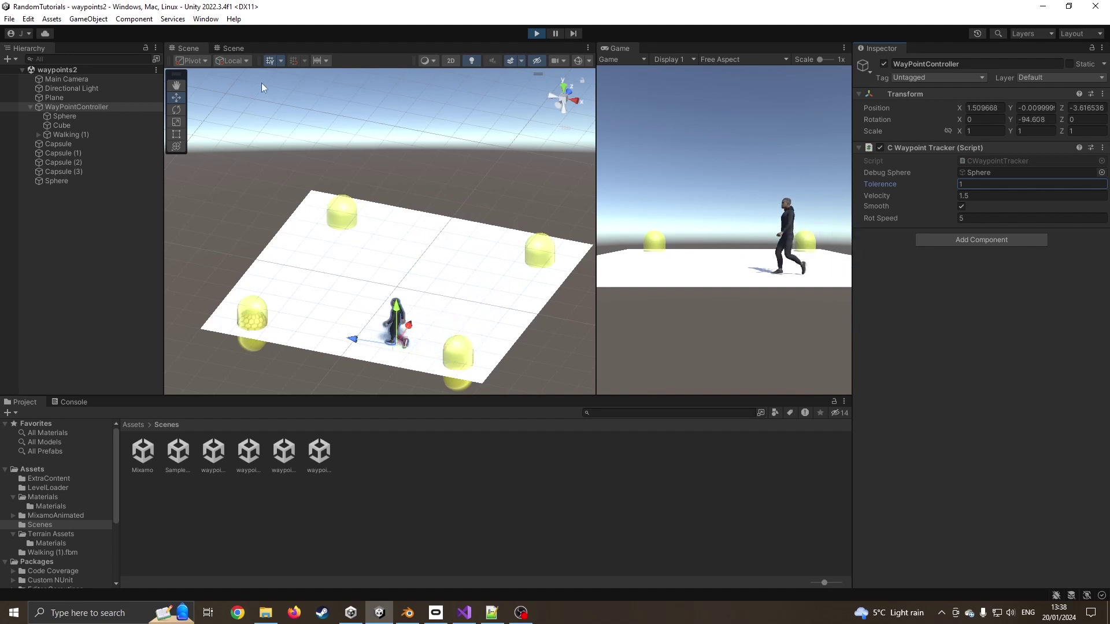
Stop the game, open waypointtut then waypoints3, and select the barrel's WayPointController
click(532, 34)
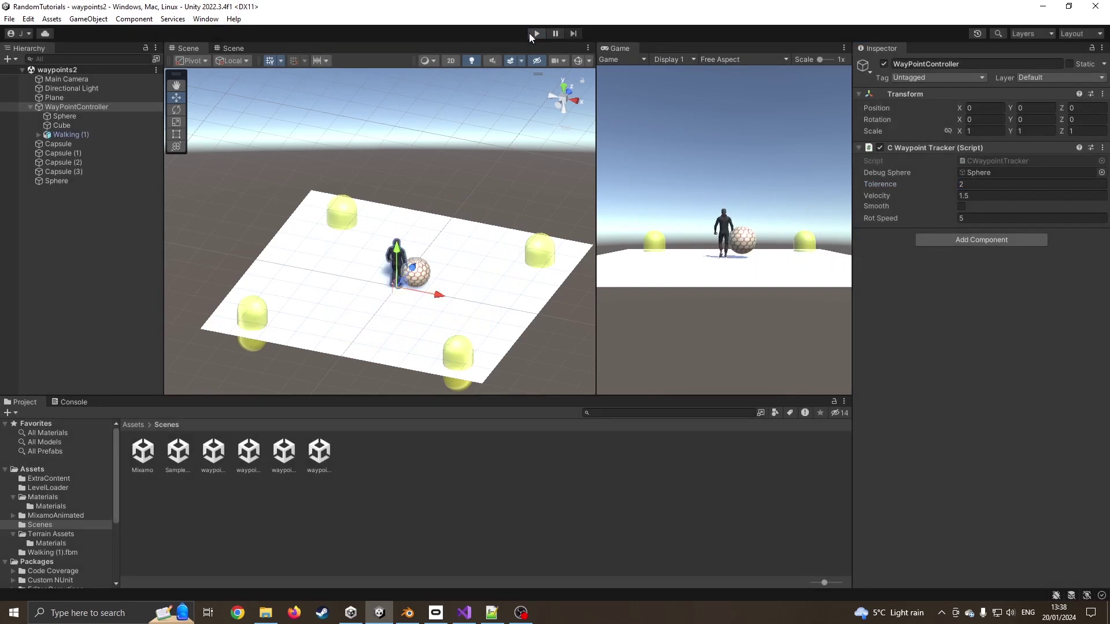
double_click(319, 451)
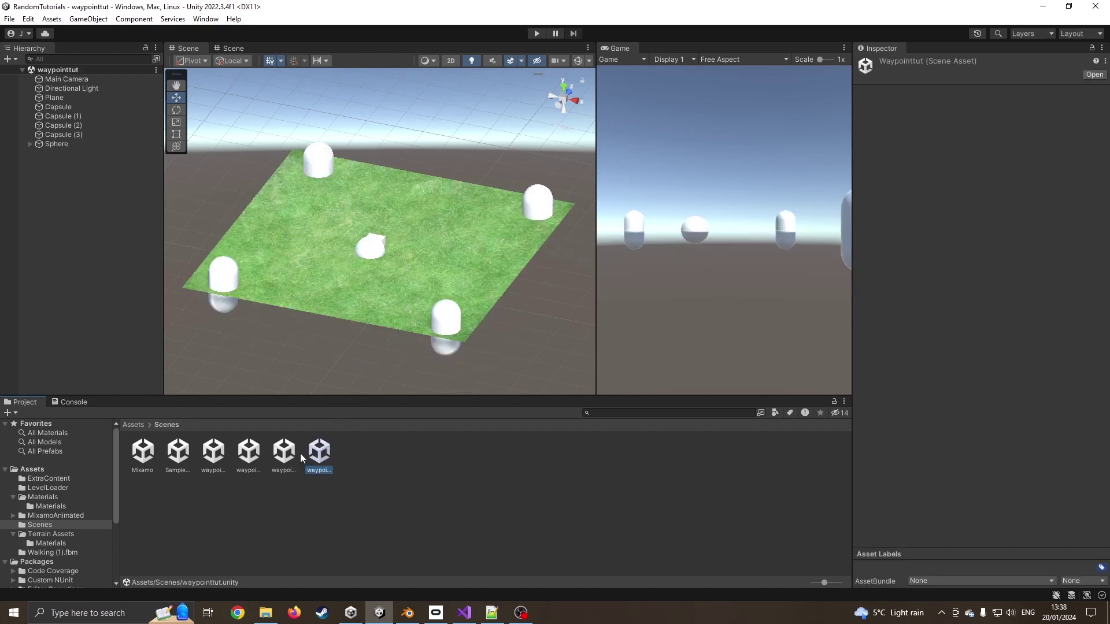
double_click(284, 462)
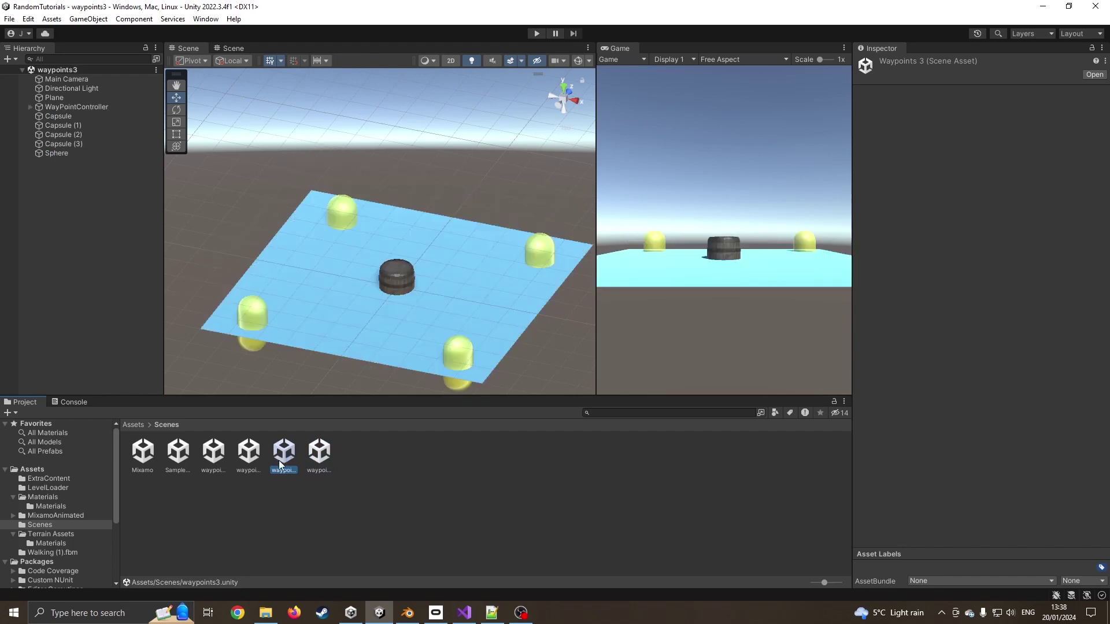
click(387, 271)
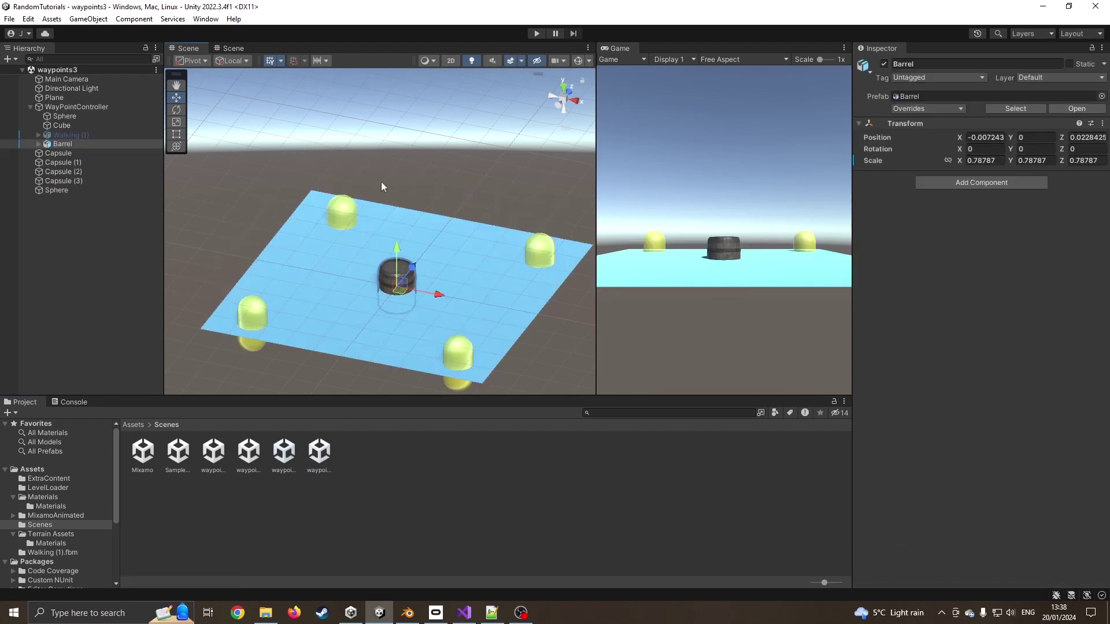
click(66, 107)
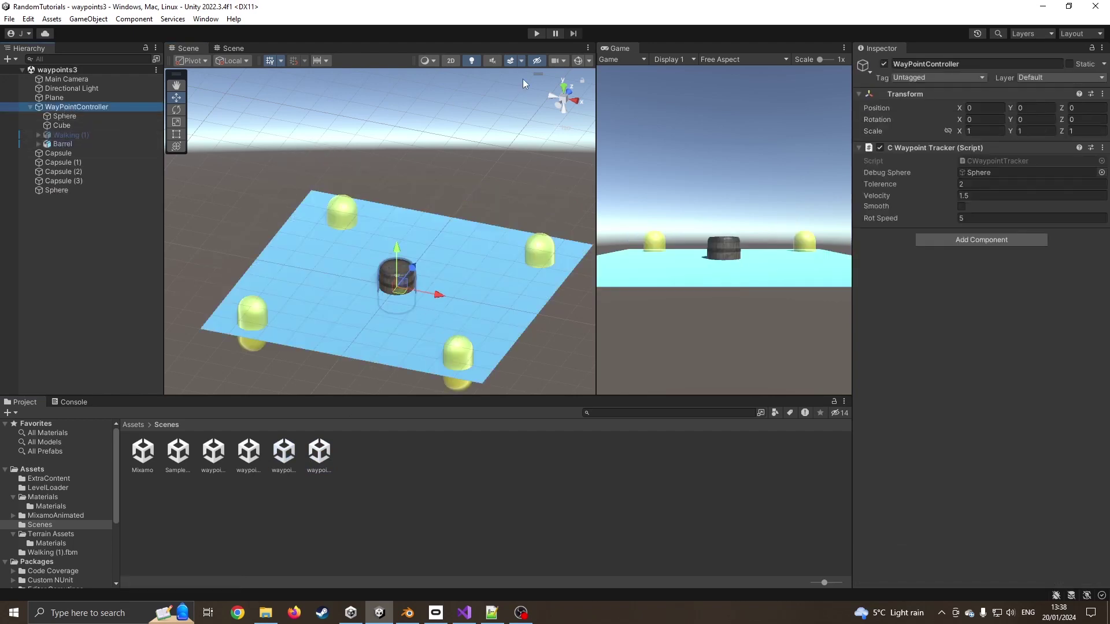
Enter Play mode to run the barrel scene
click(536, 34)
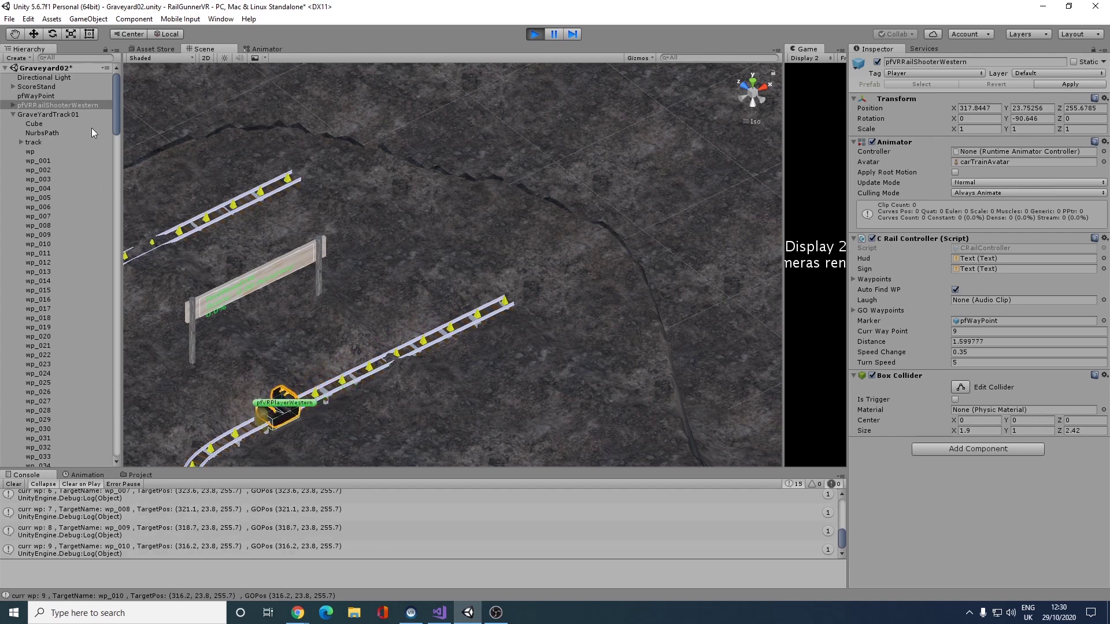
Follow the rail cart along the track and pause the game at waypoint 91
key(shift+f)
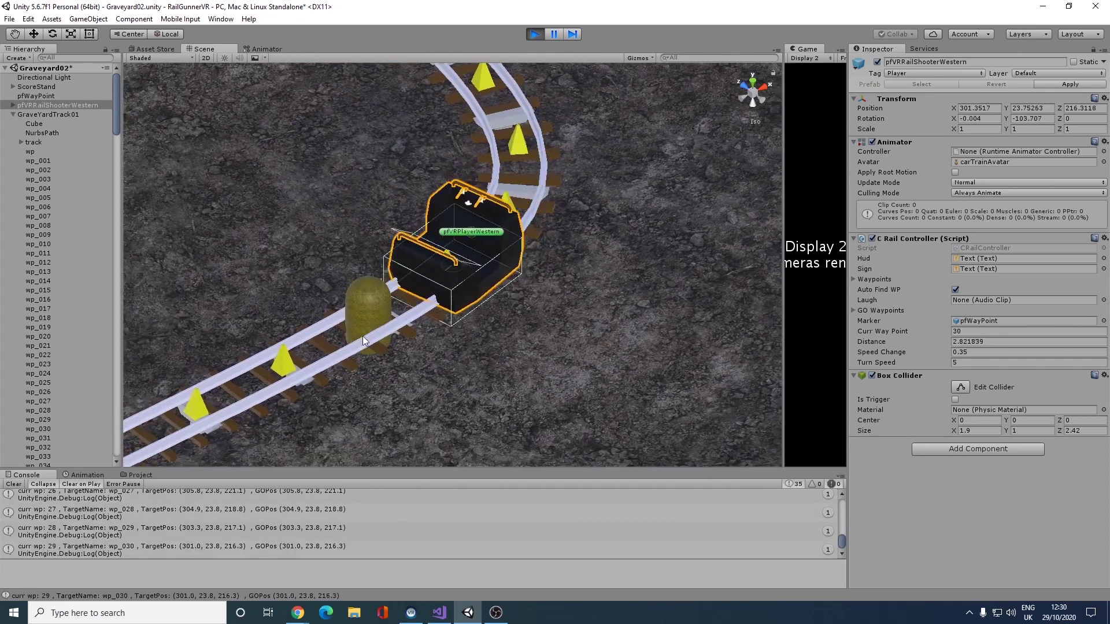
scroll(307, 322, down, 10)
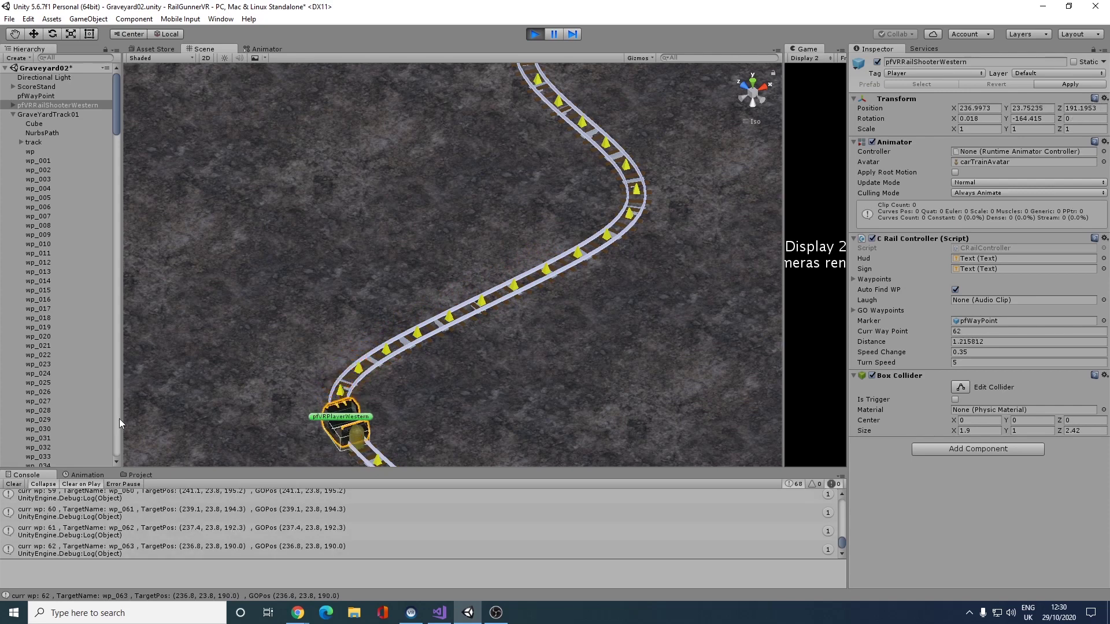
key(shift+f)
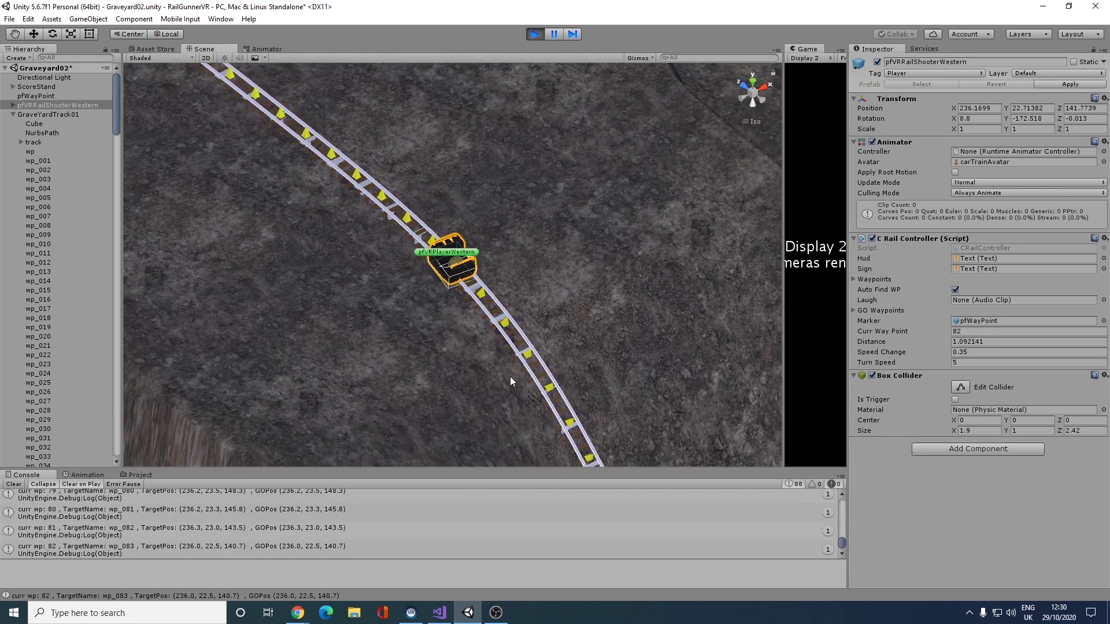
click(555, 35)
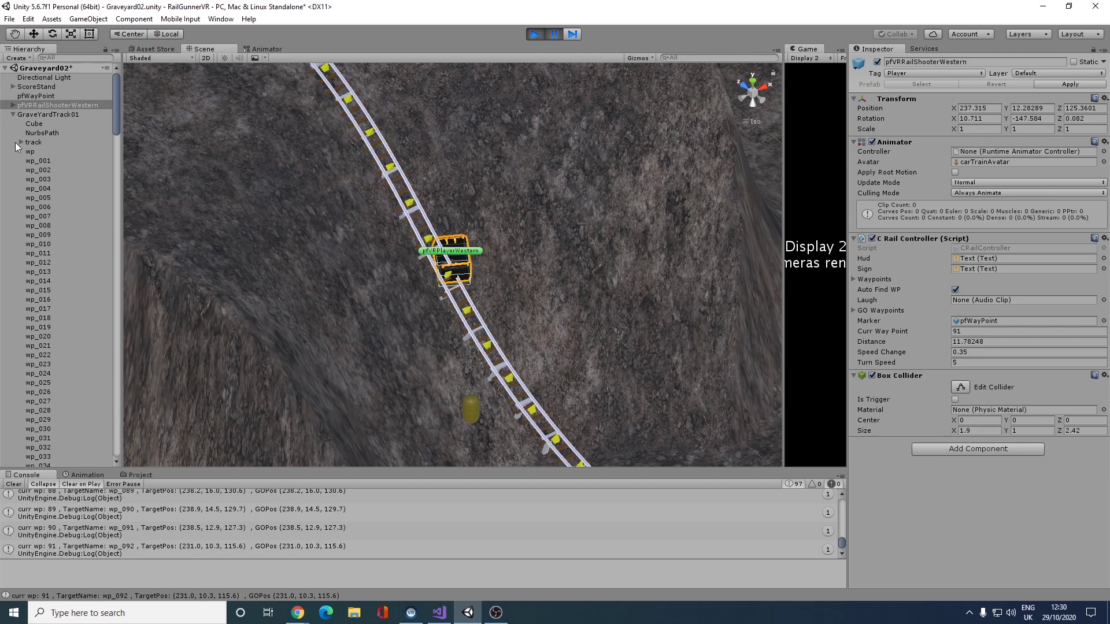
Inspect wp_092 (Set Speed 5), review CRailController.cs distance code, then stop the game
drag(118, 102, 123, 210)
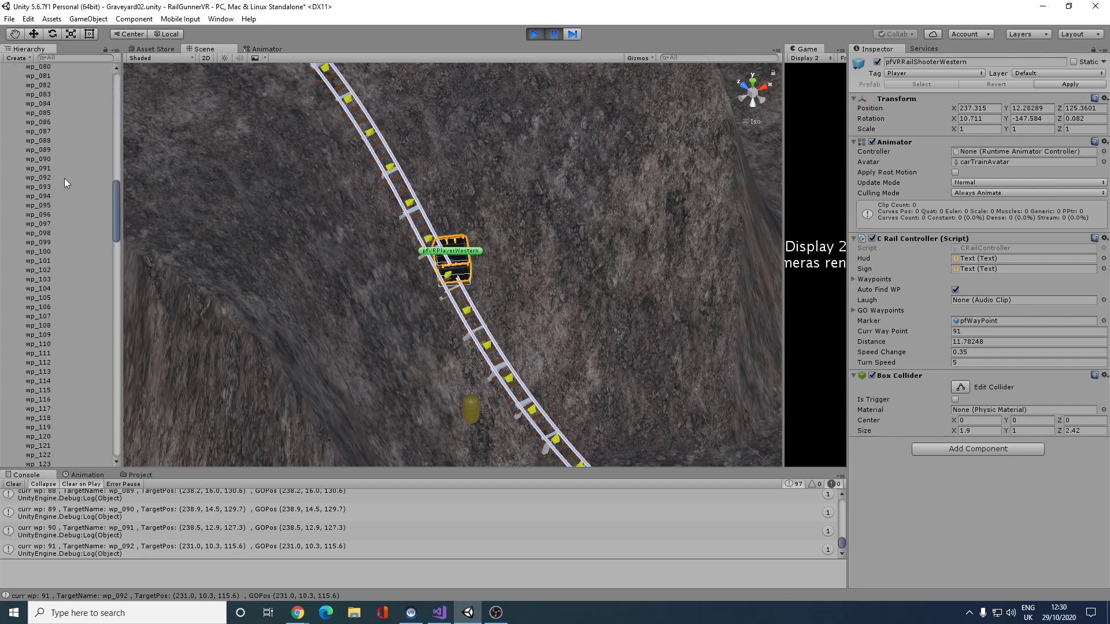
click(48, 178)
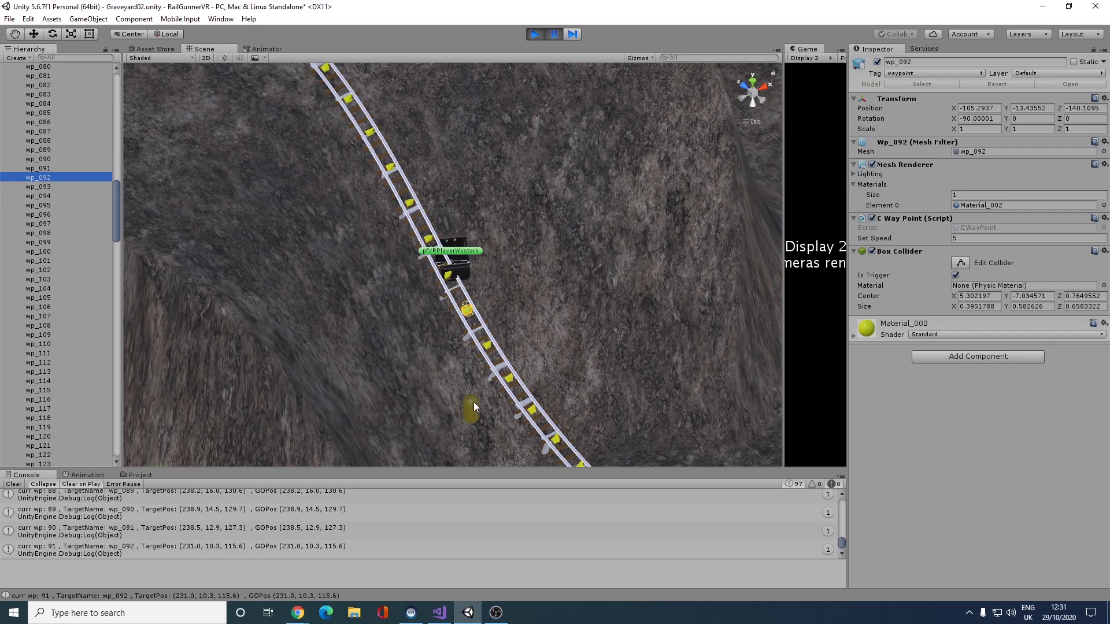
click(442, 613)
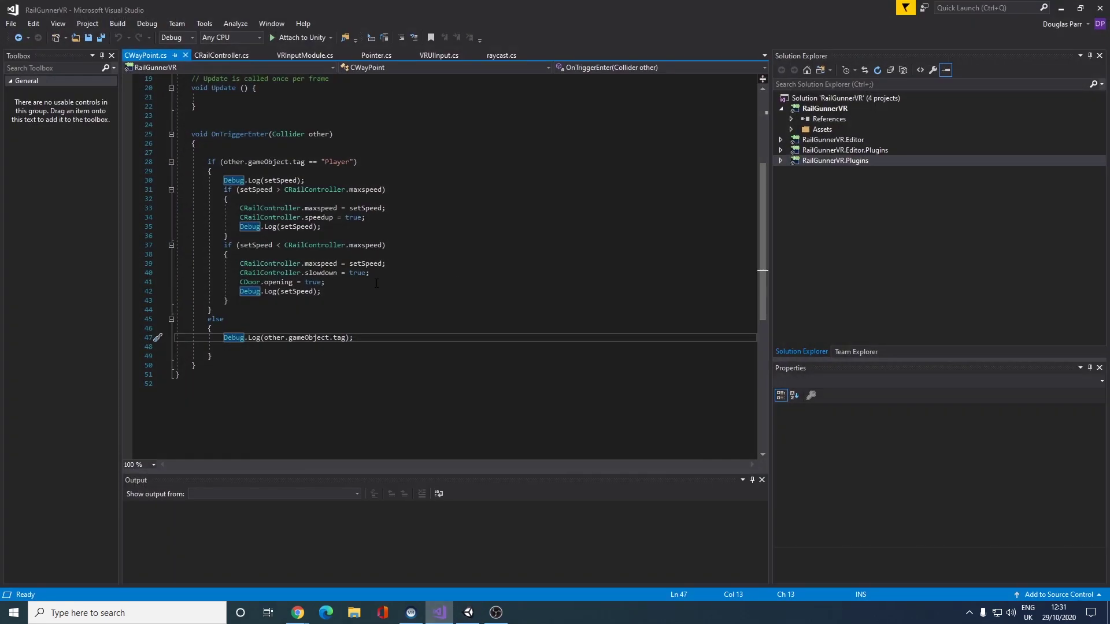
click(231, 56)
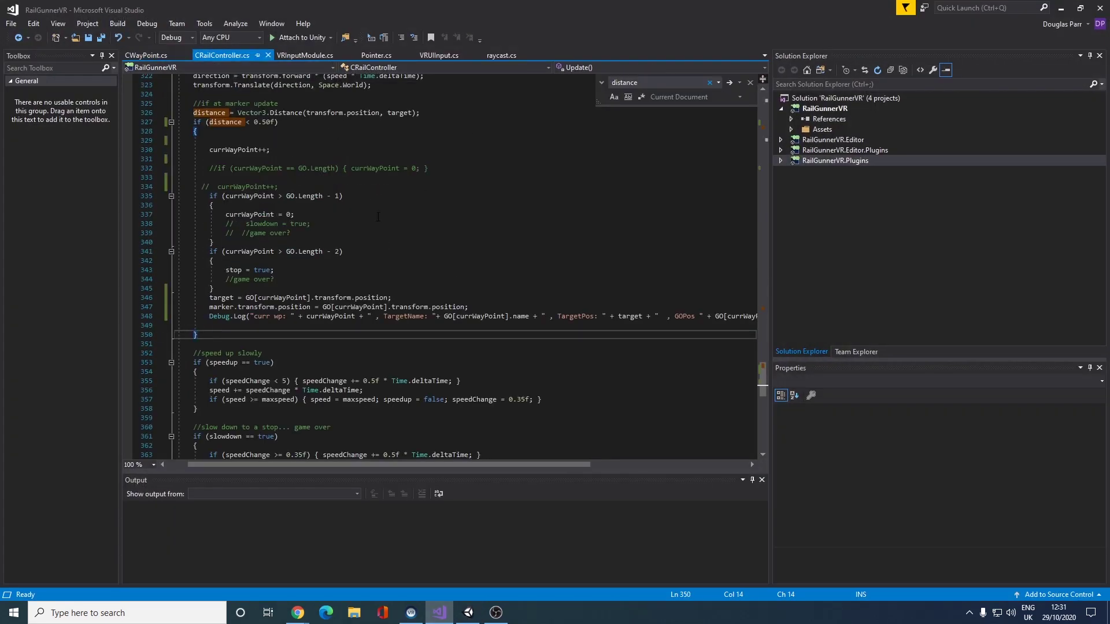
click(1064, 9)
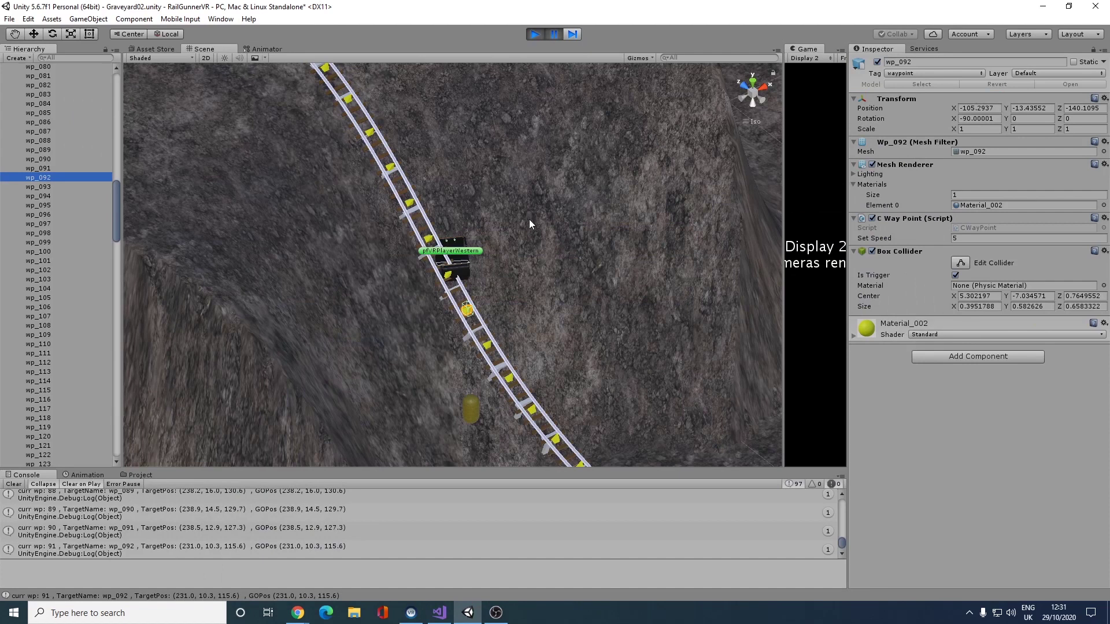
click(534, 34)
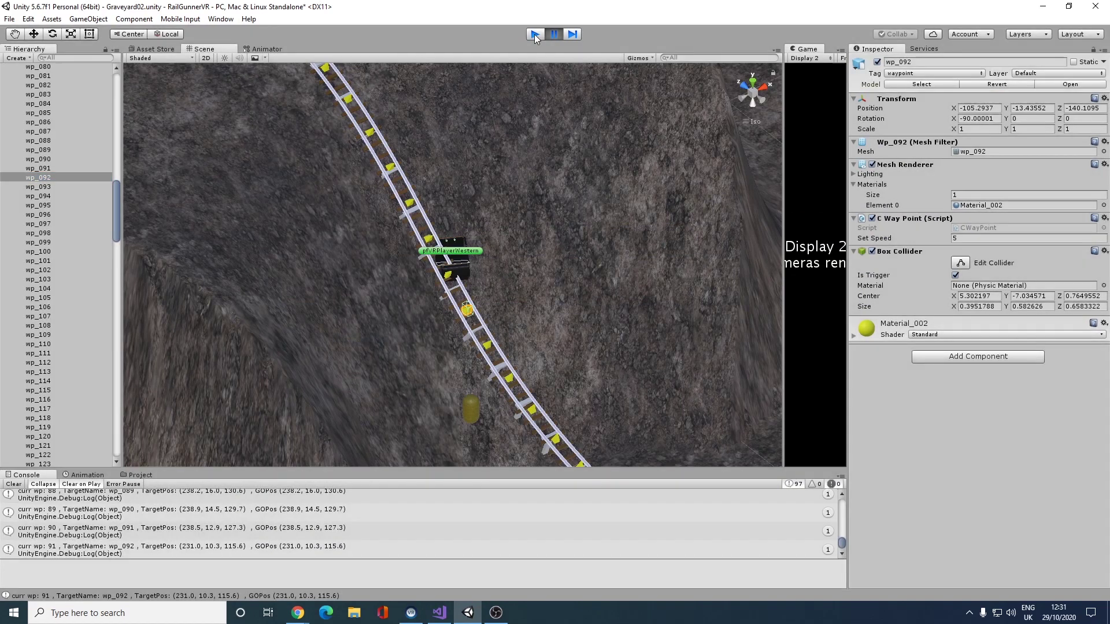